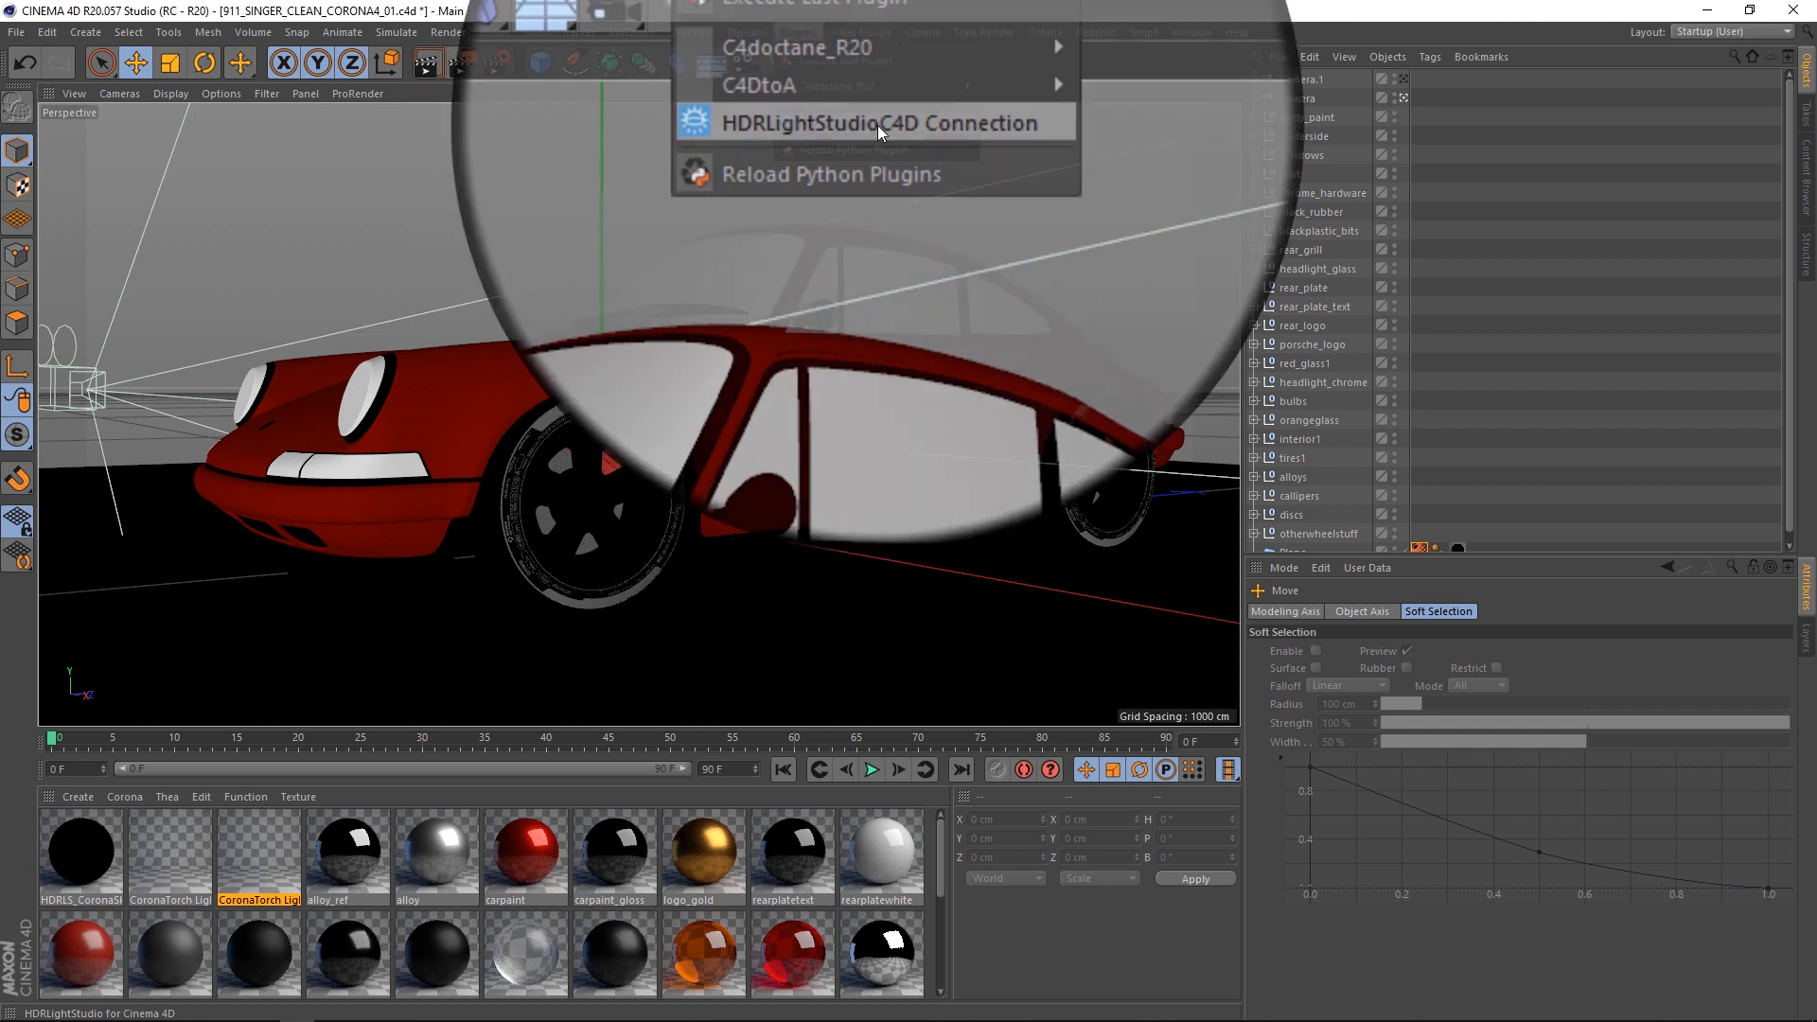
Open the HDRLightStudioC4D Connection plugin and dock its window alongside the Attributes and Layers panels
left_click(878, 131)
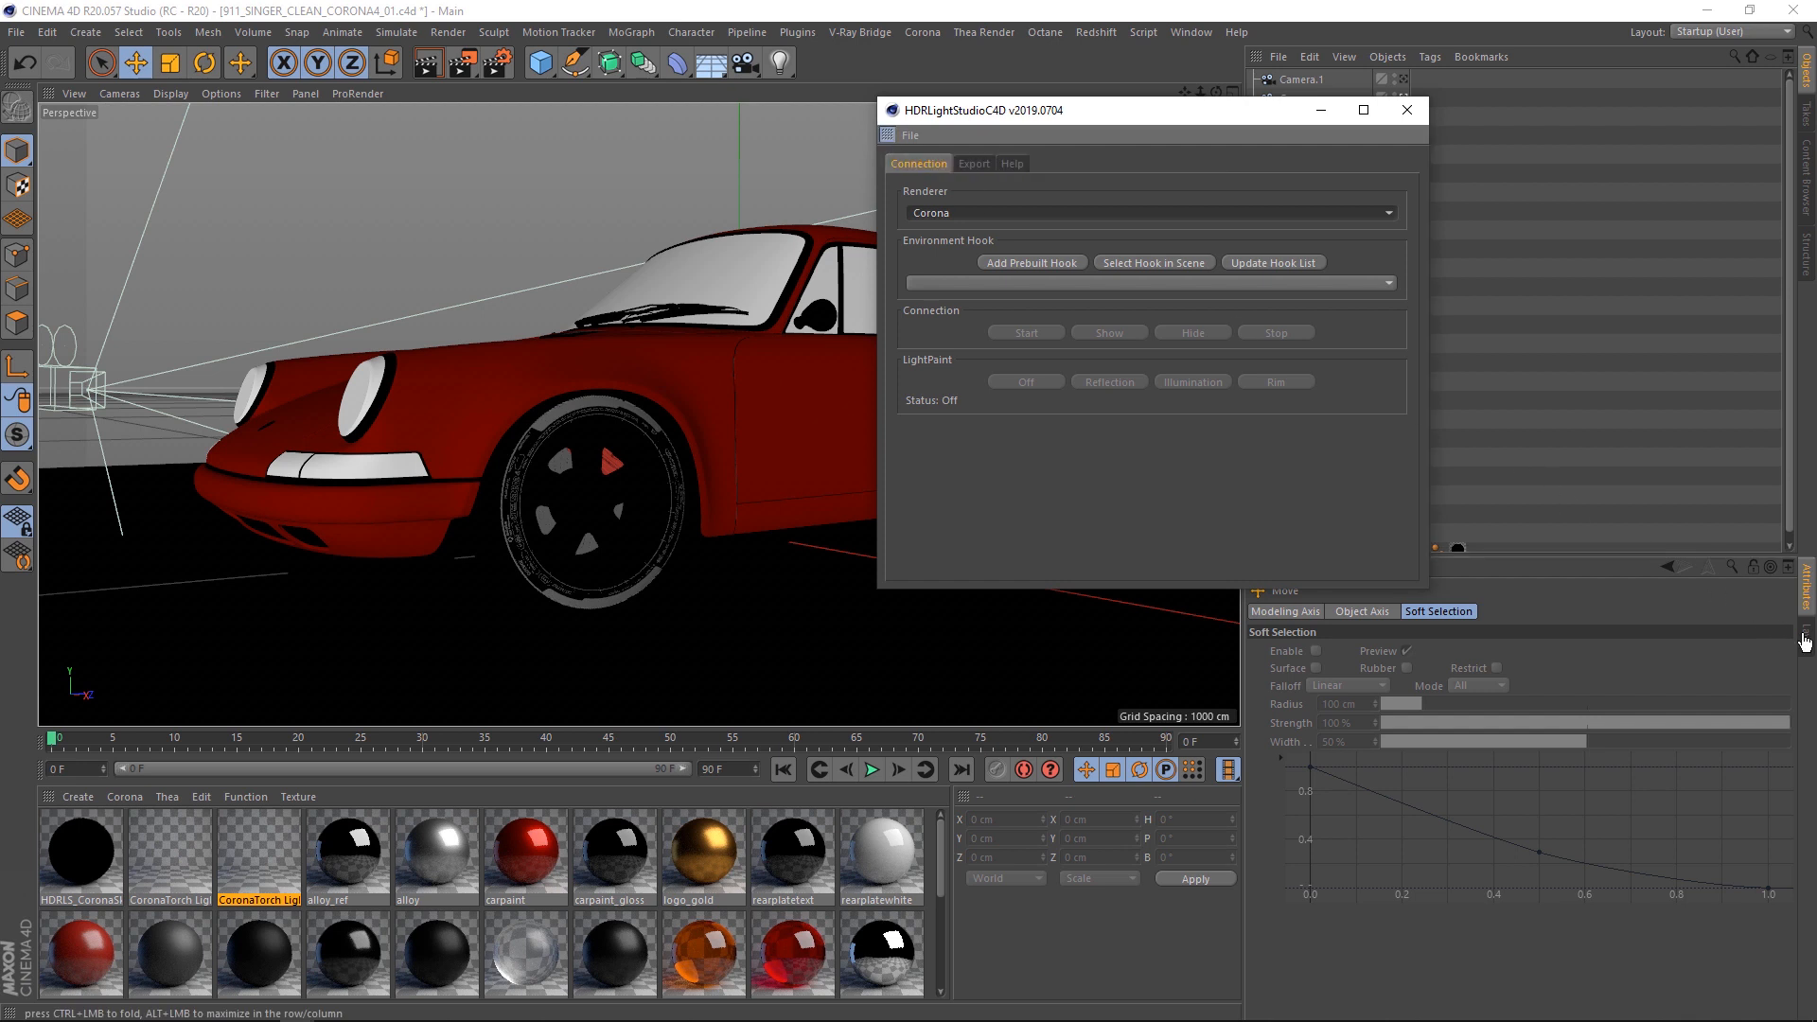
left_click_drag(1804, 642, 1804, 642)
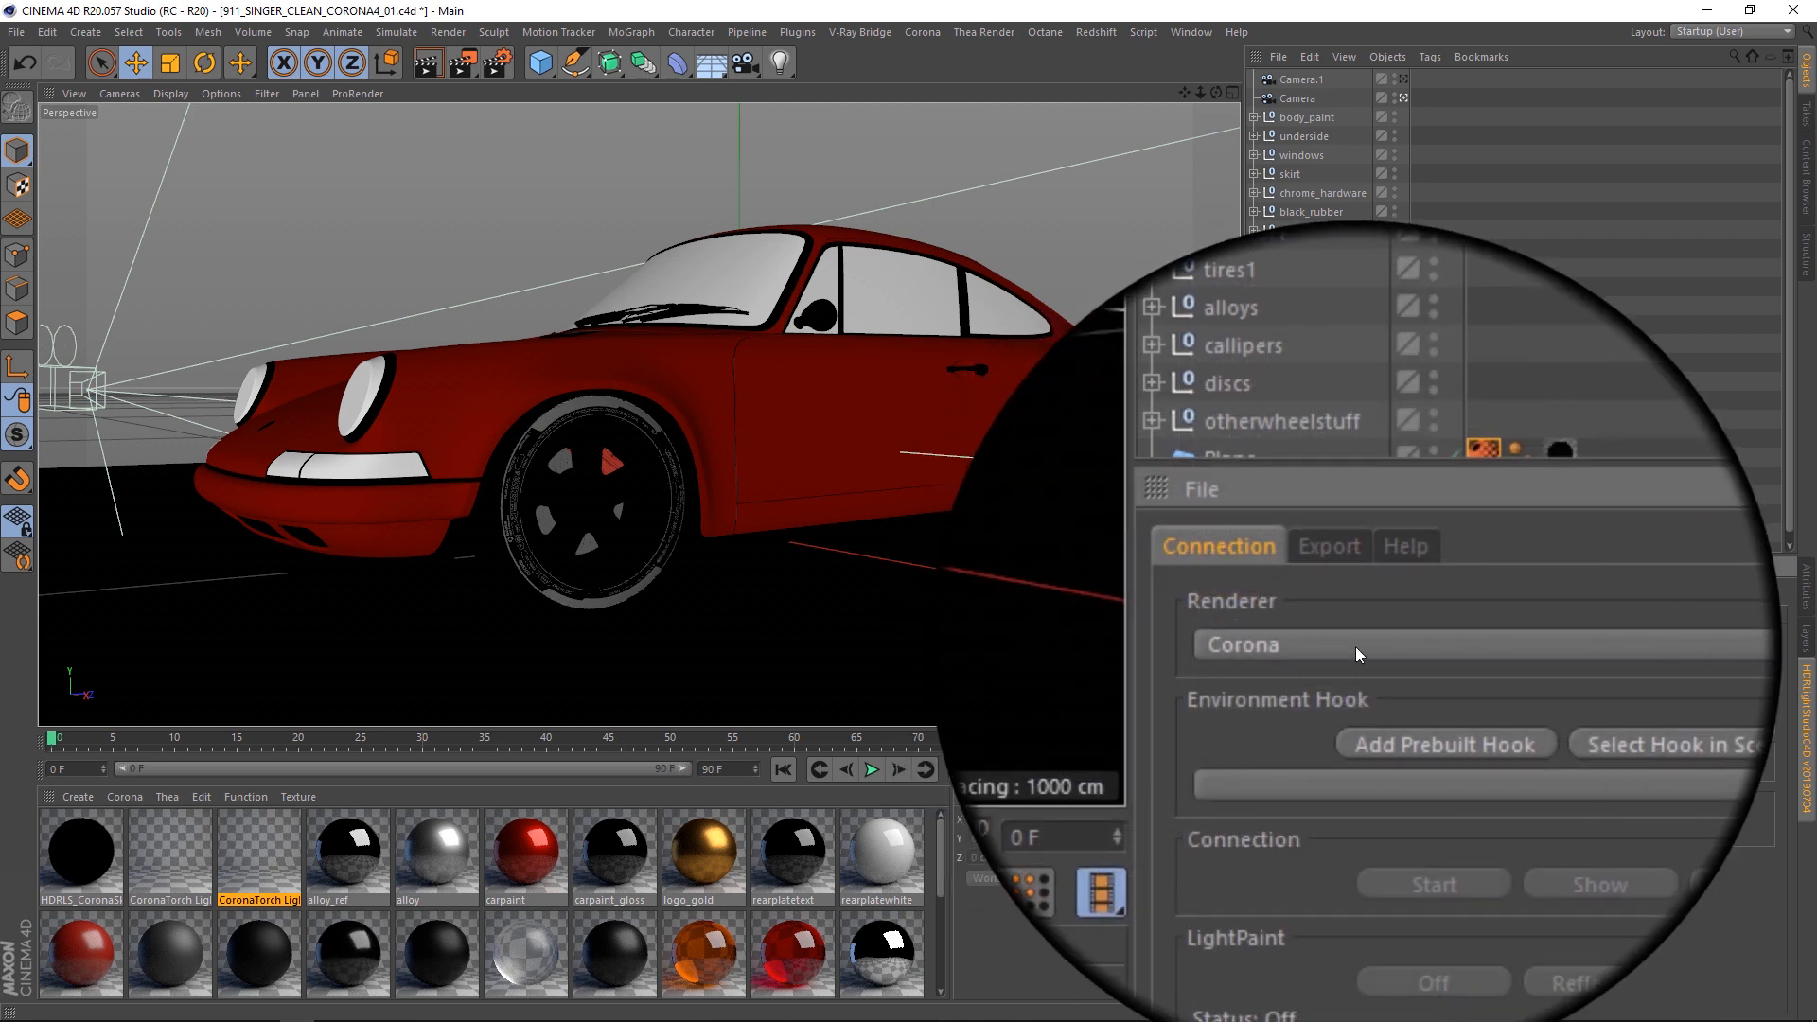
With Corona as the renderer, add the prebuilt environment hook and start the HDR Light Studio connection
left_click(1355, 645)
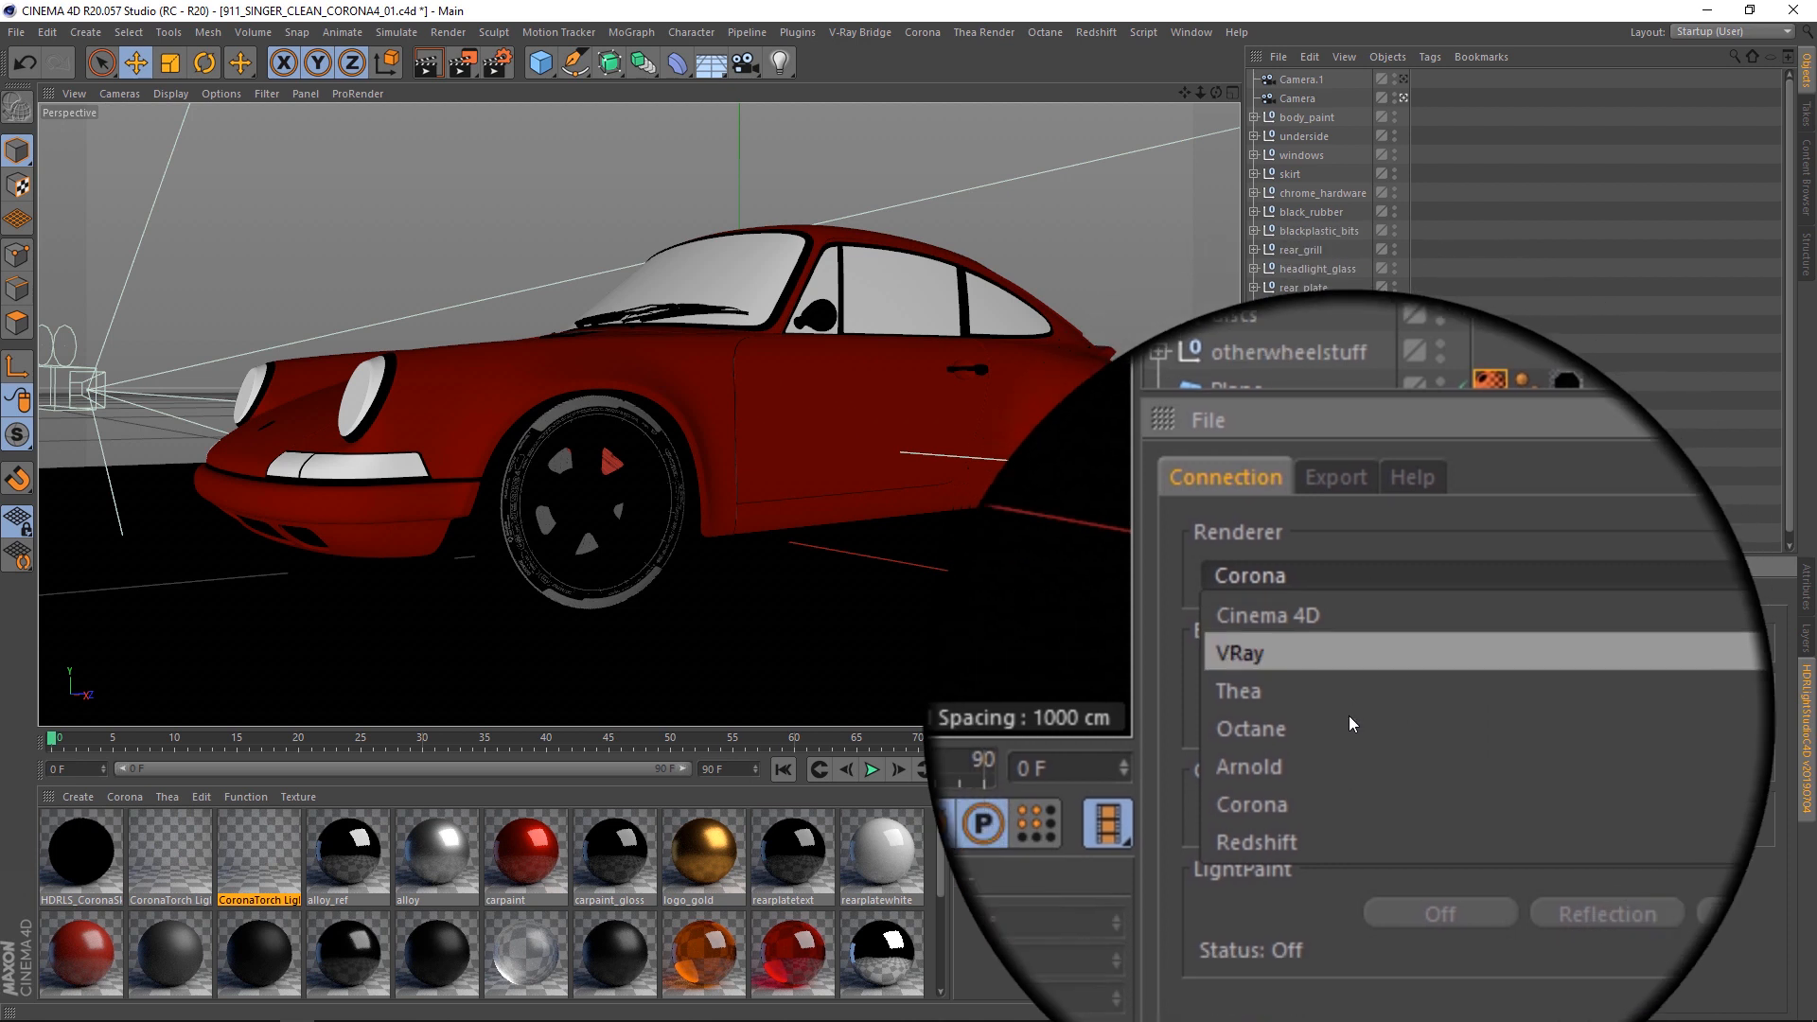
left_click(1348, 759)
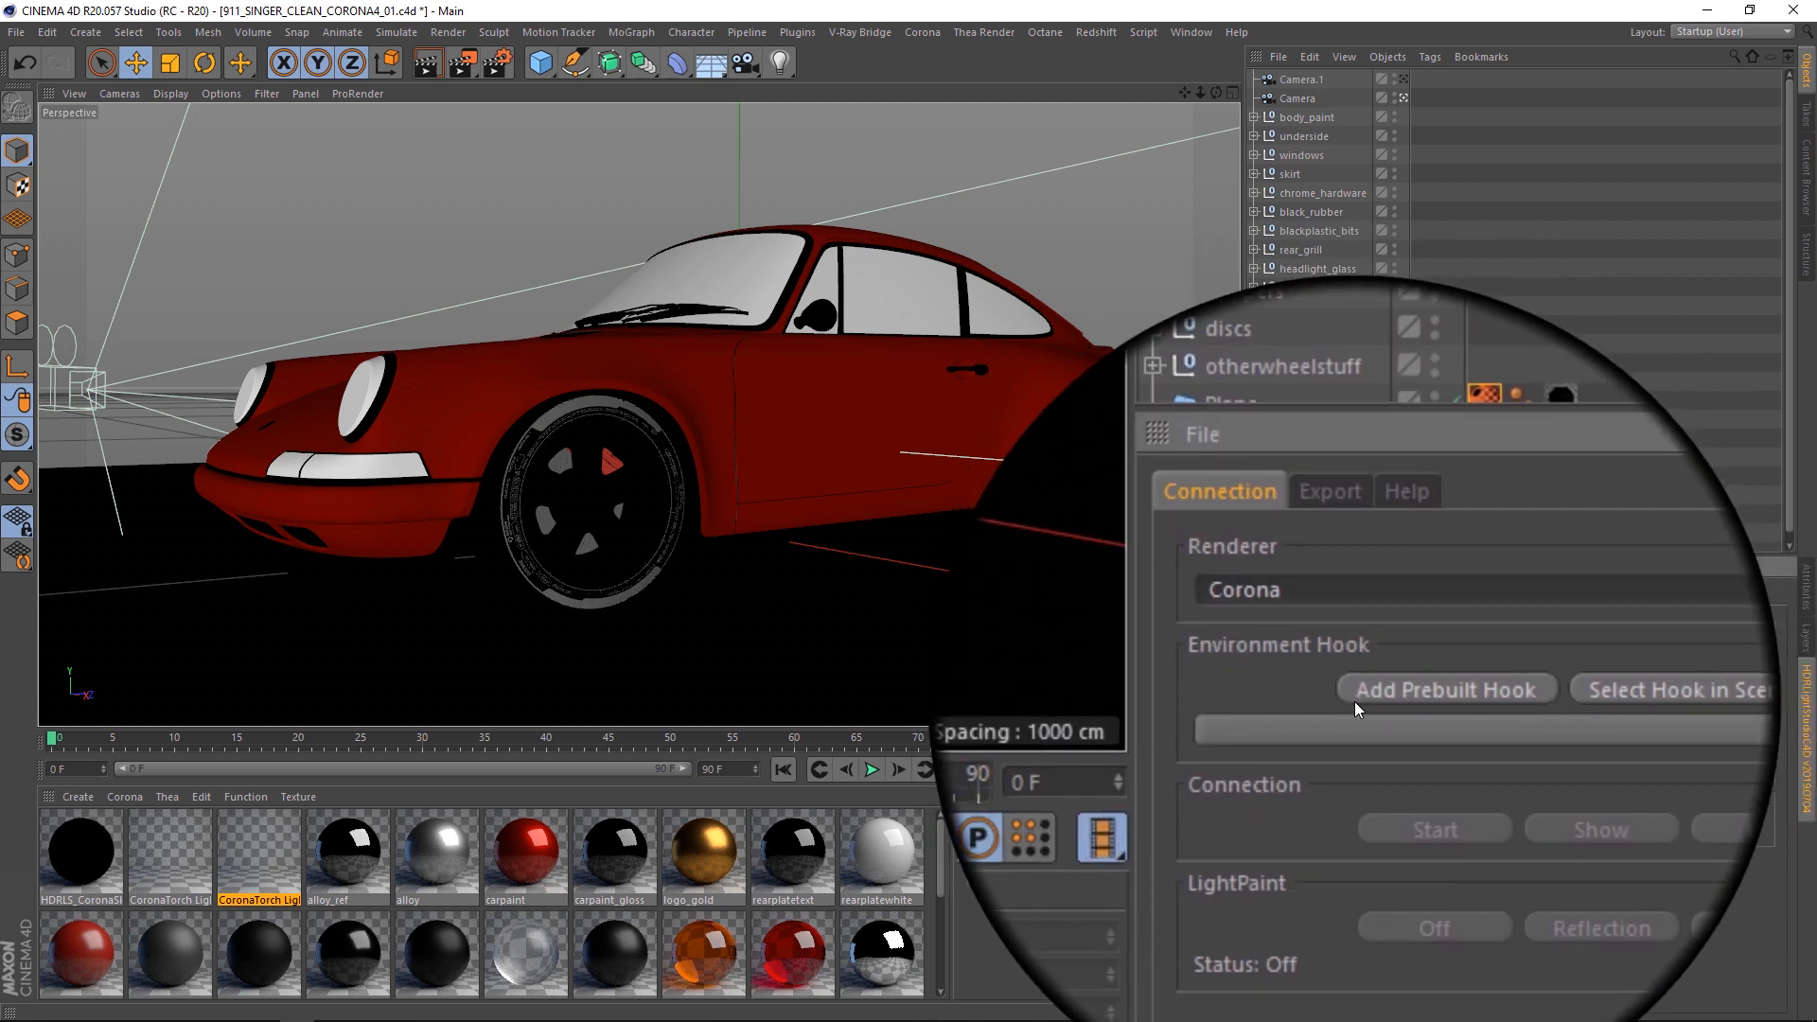
left_click(1440, 695)
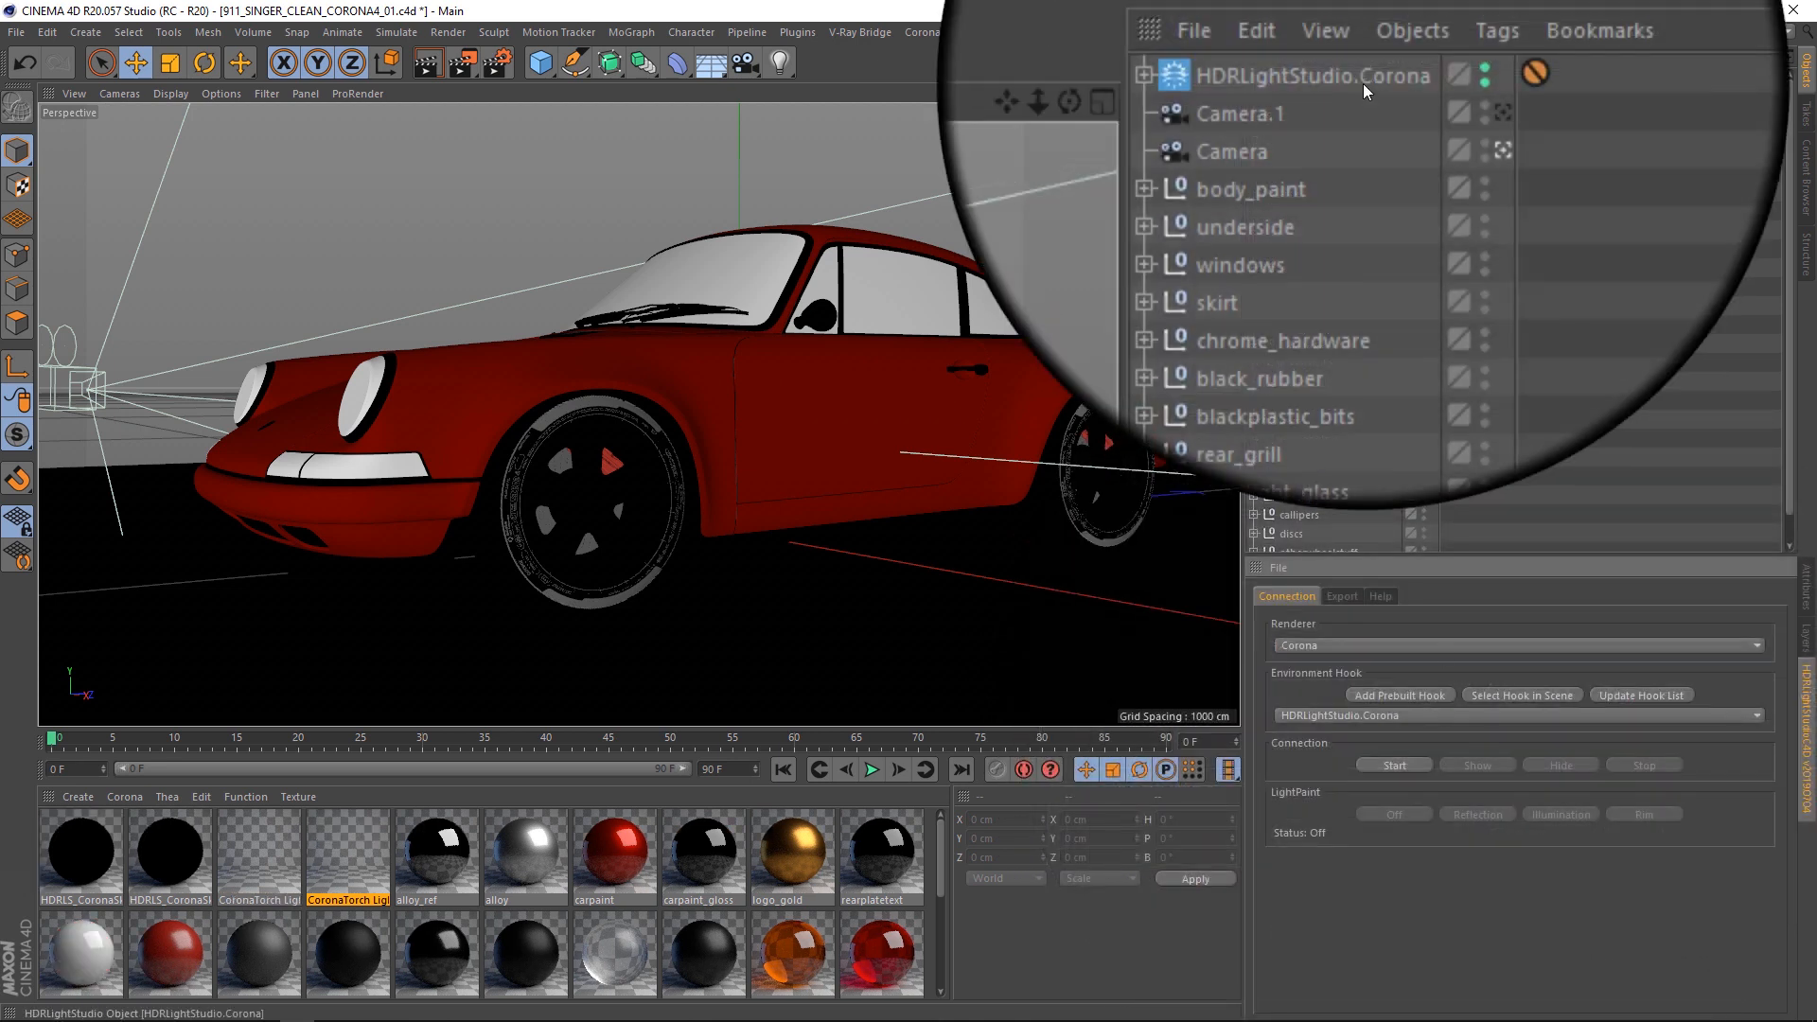
left_click(1251, 78)
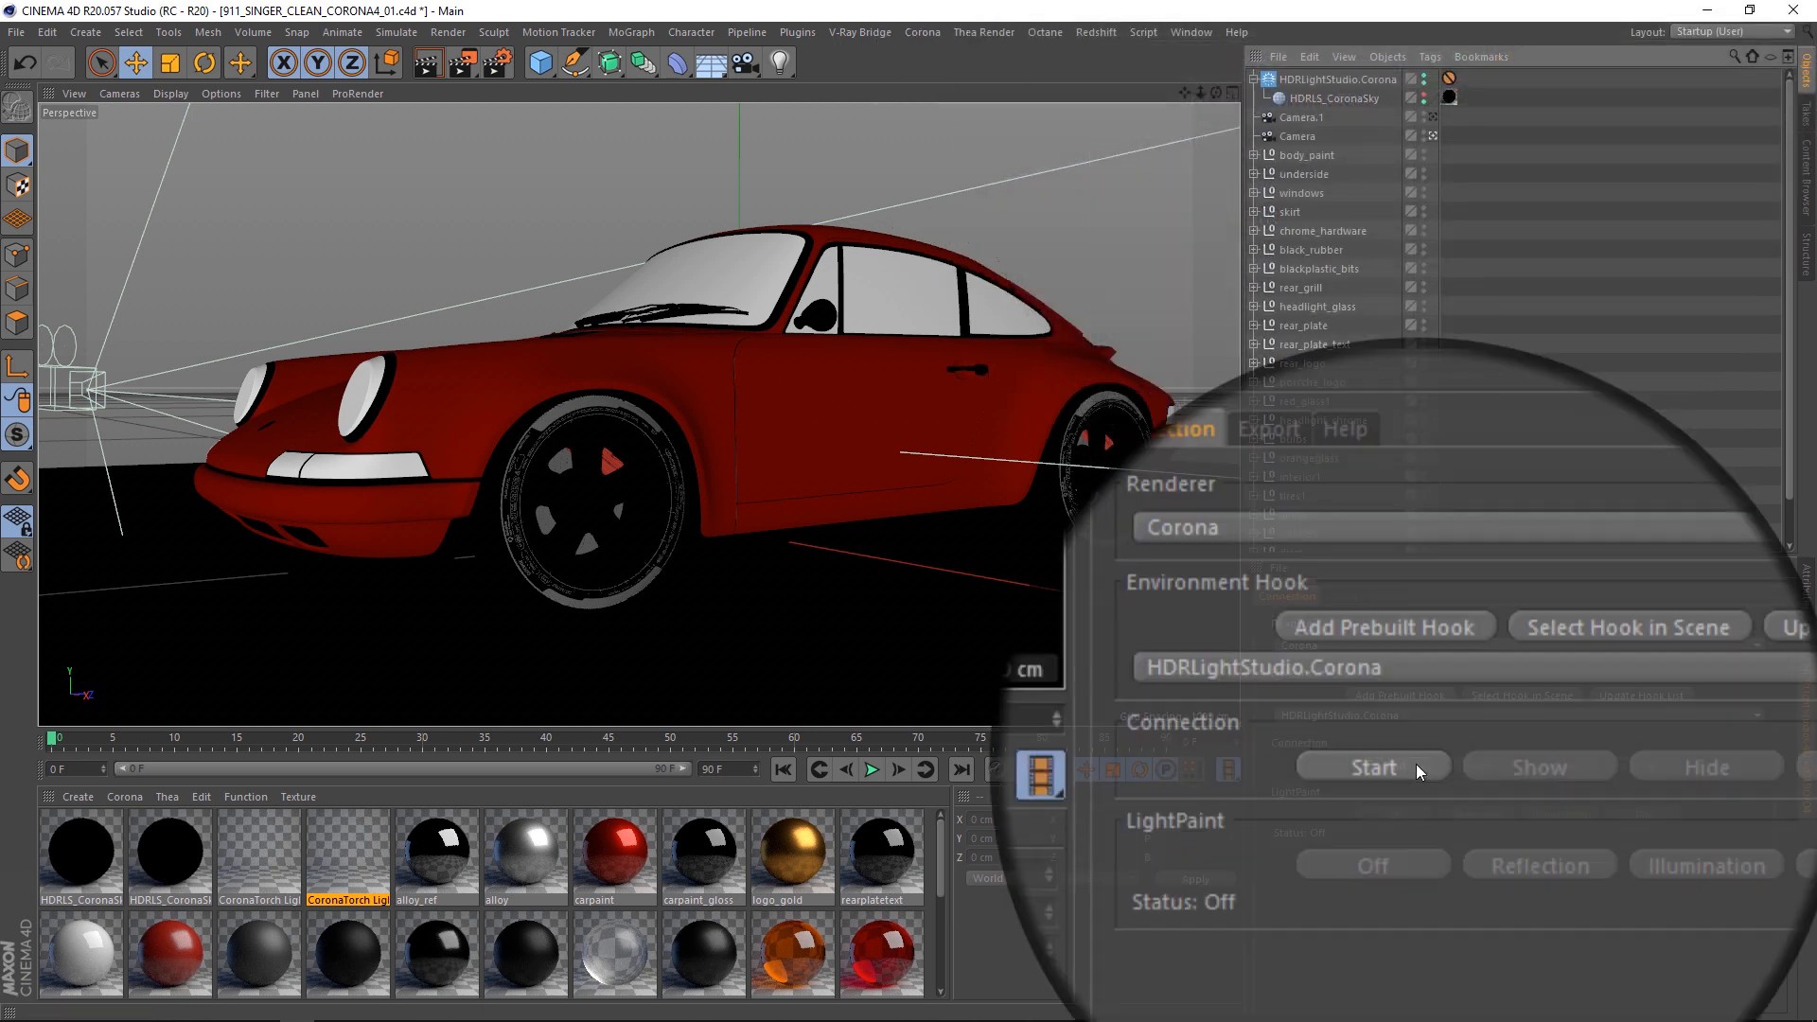
left_click(1394, 766)
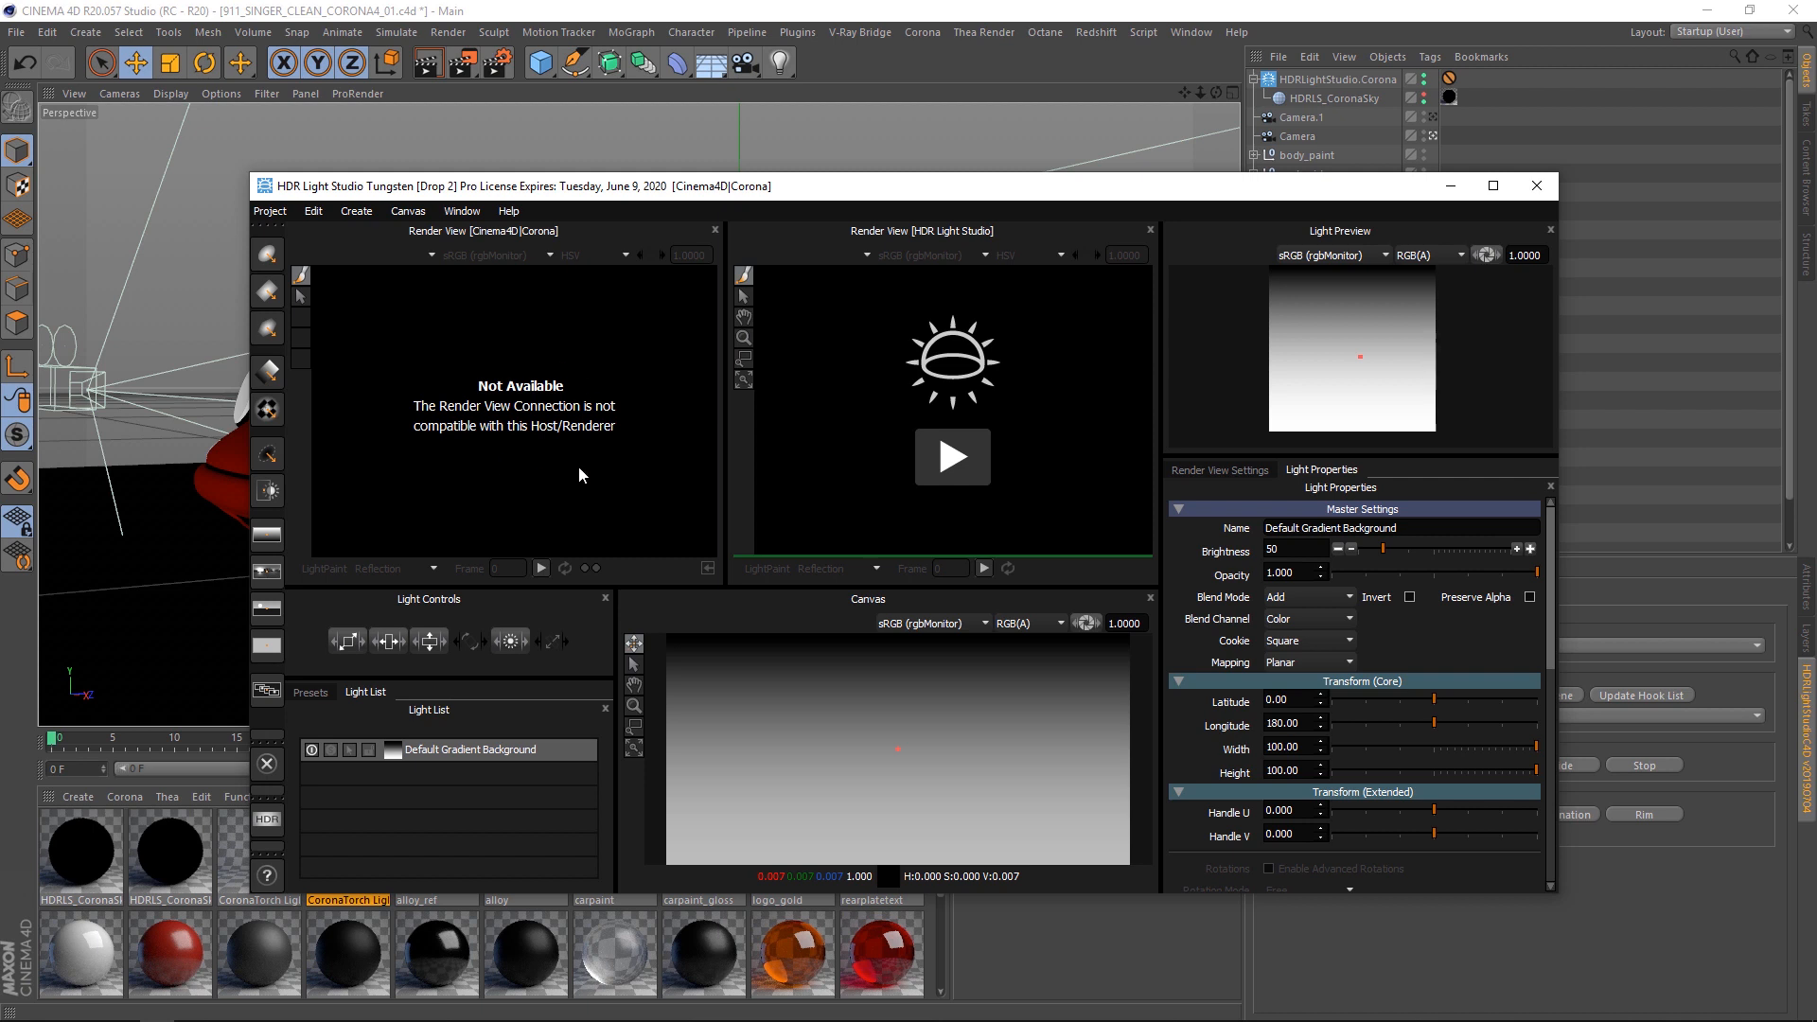
Load the default Standalone window layout in HDR Light Studio
left_click(461, 211)
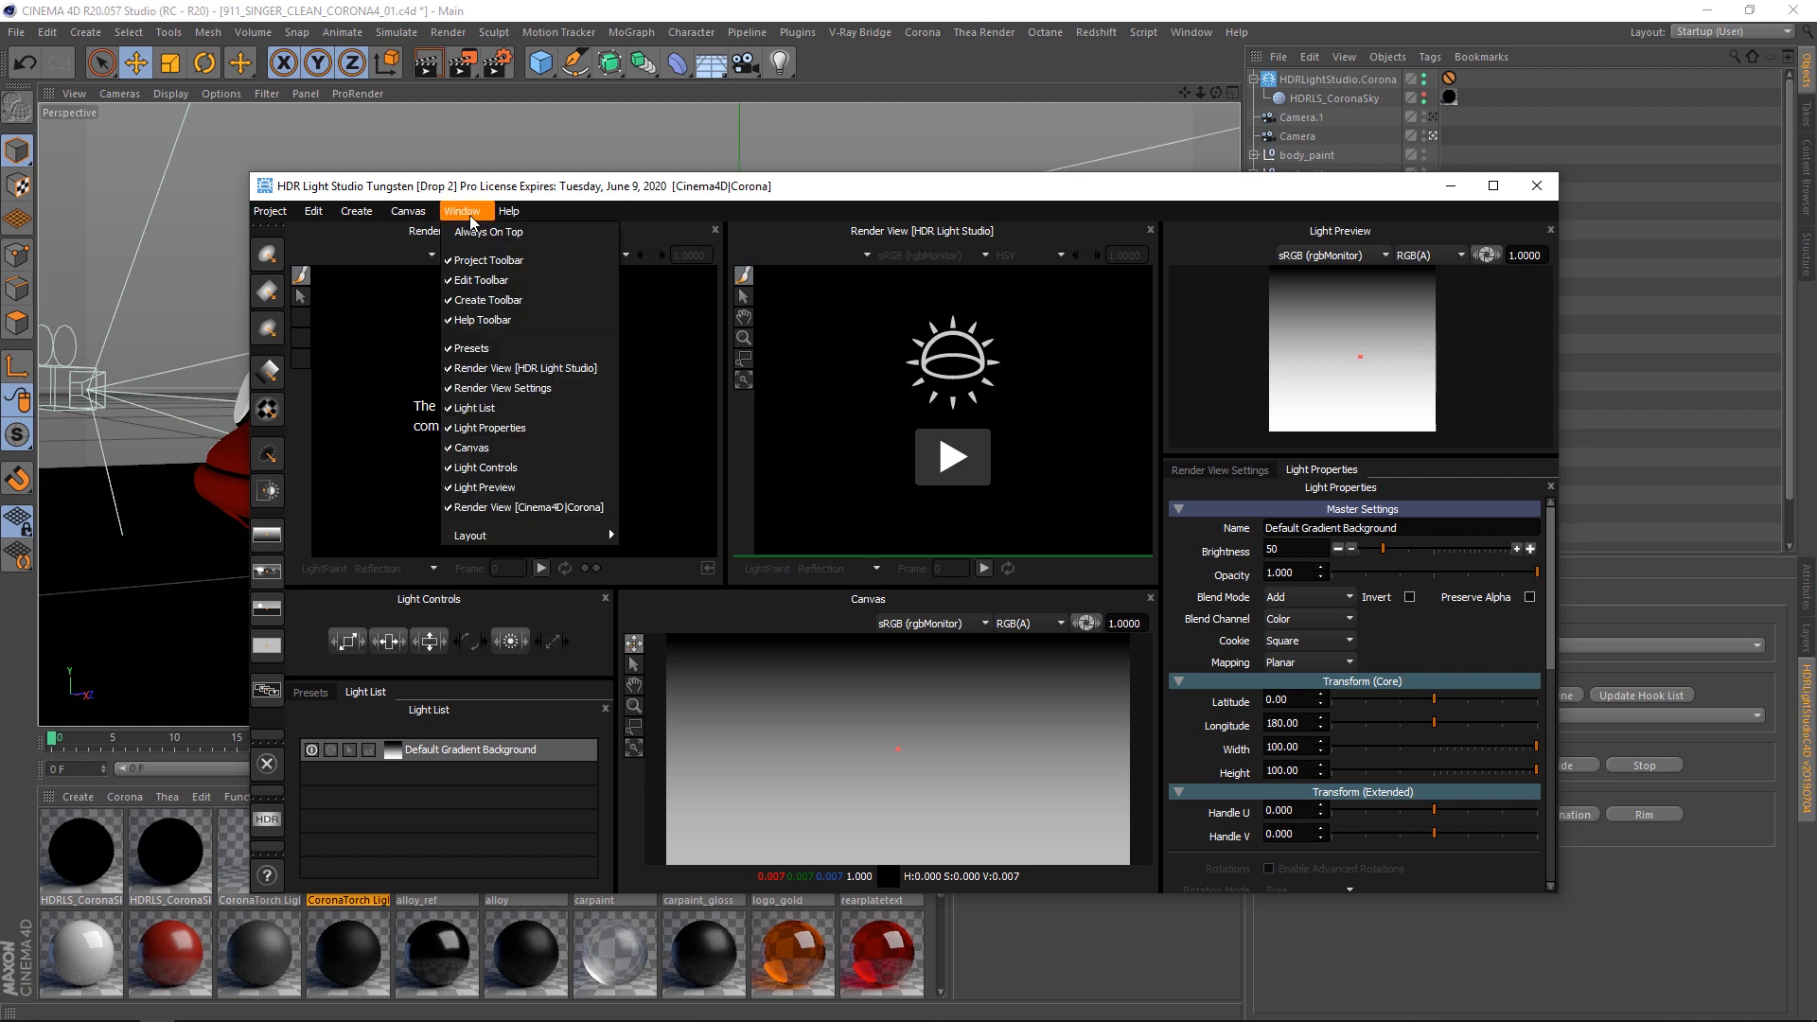
mouse_move(519, 536)
mouse_move(649, 537)
mouse_move(736, 537)
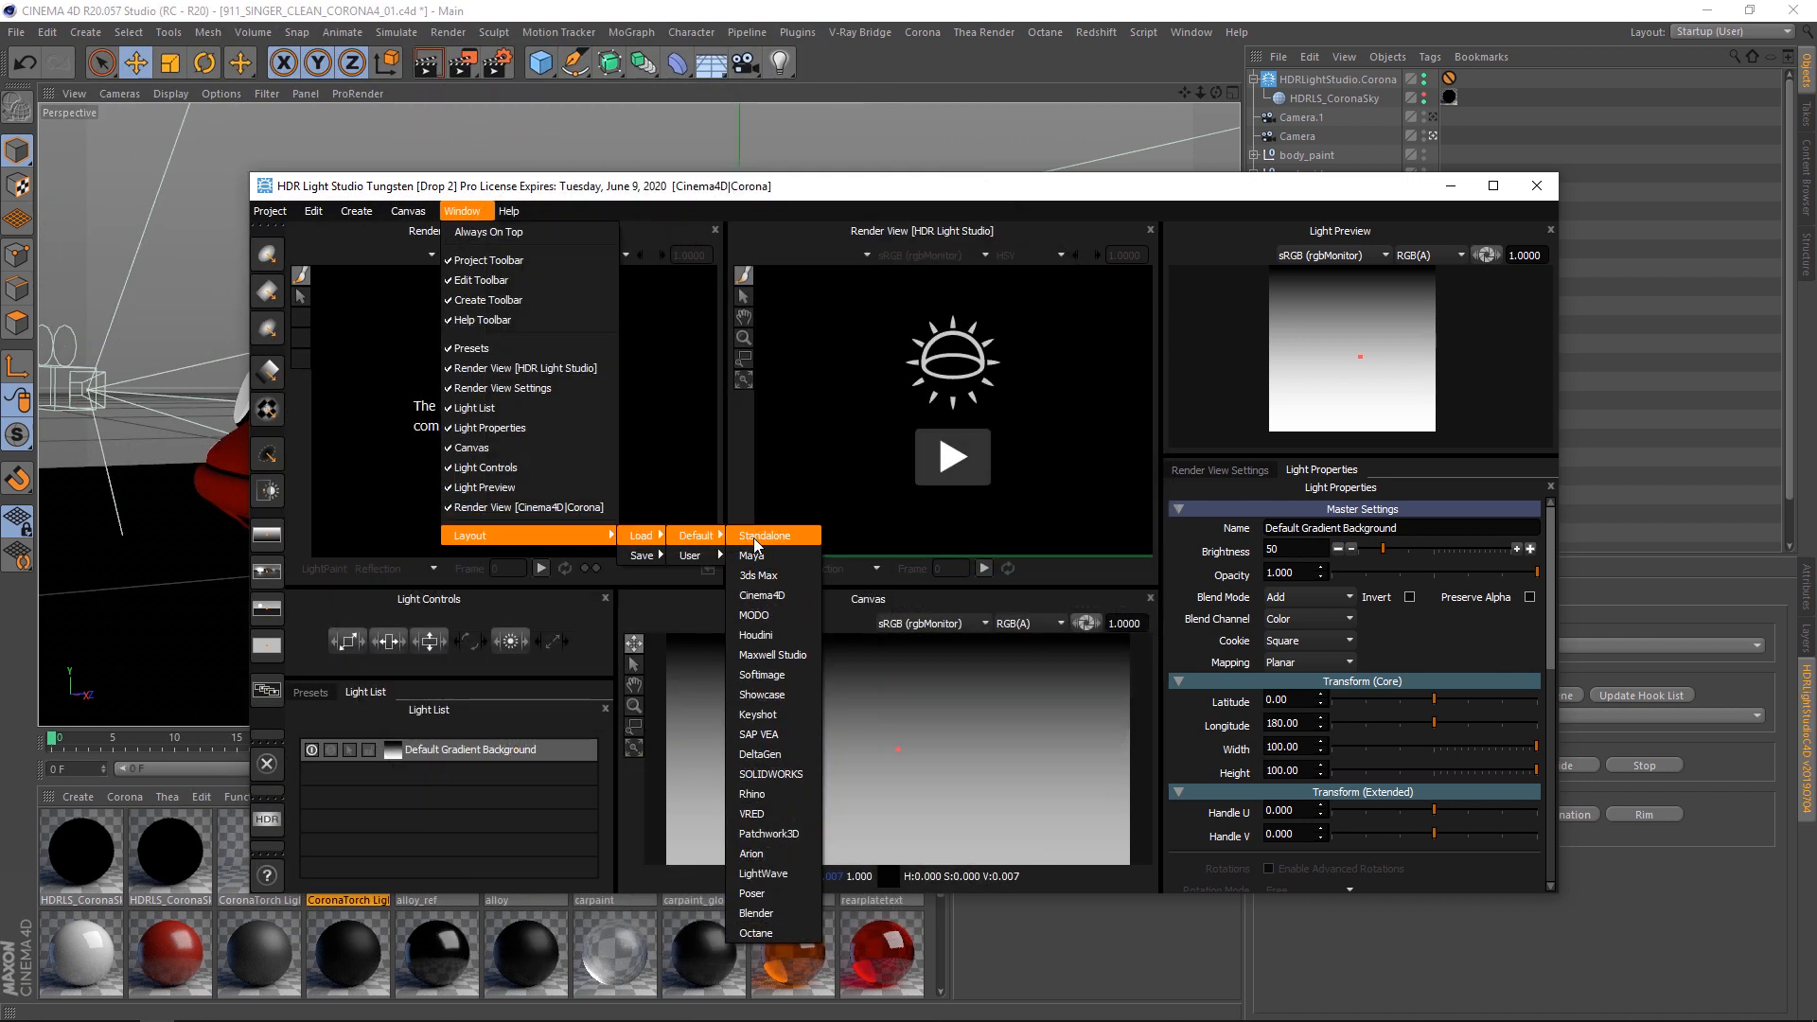
left_click(752, 537)
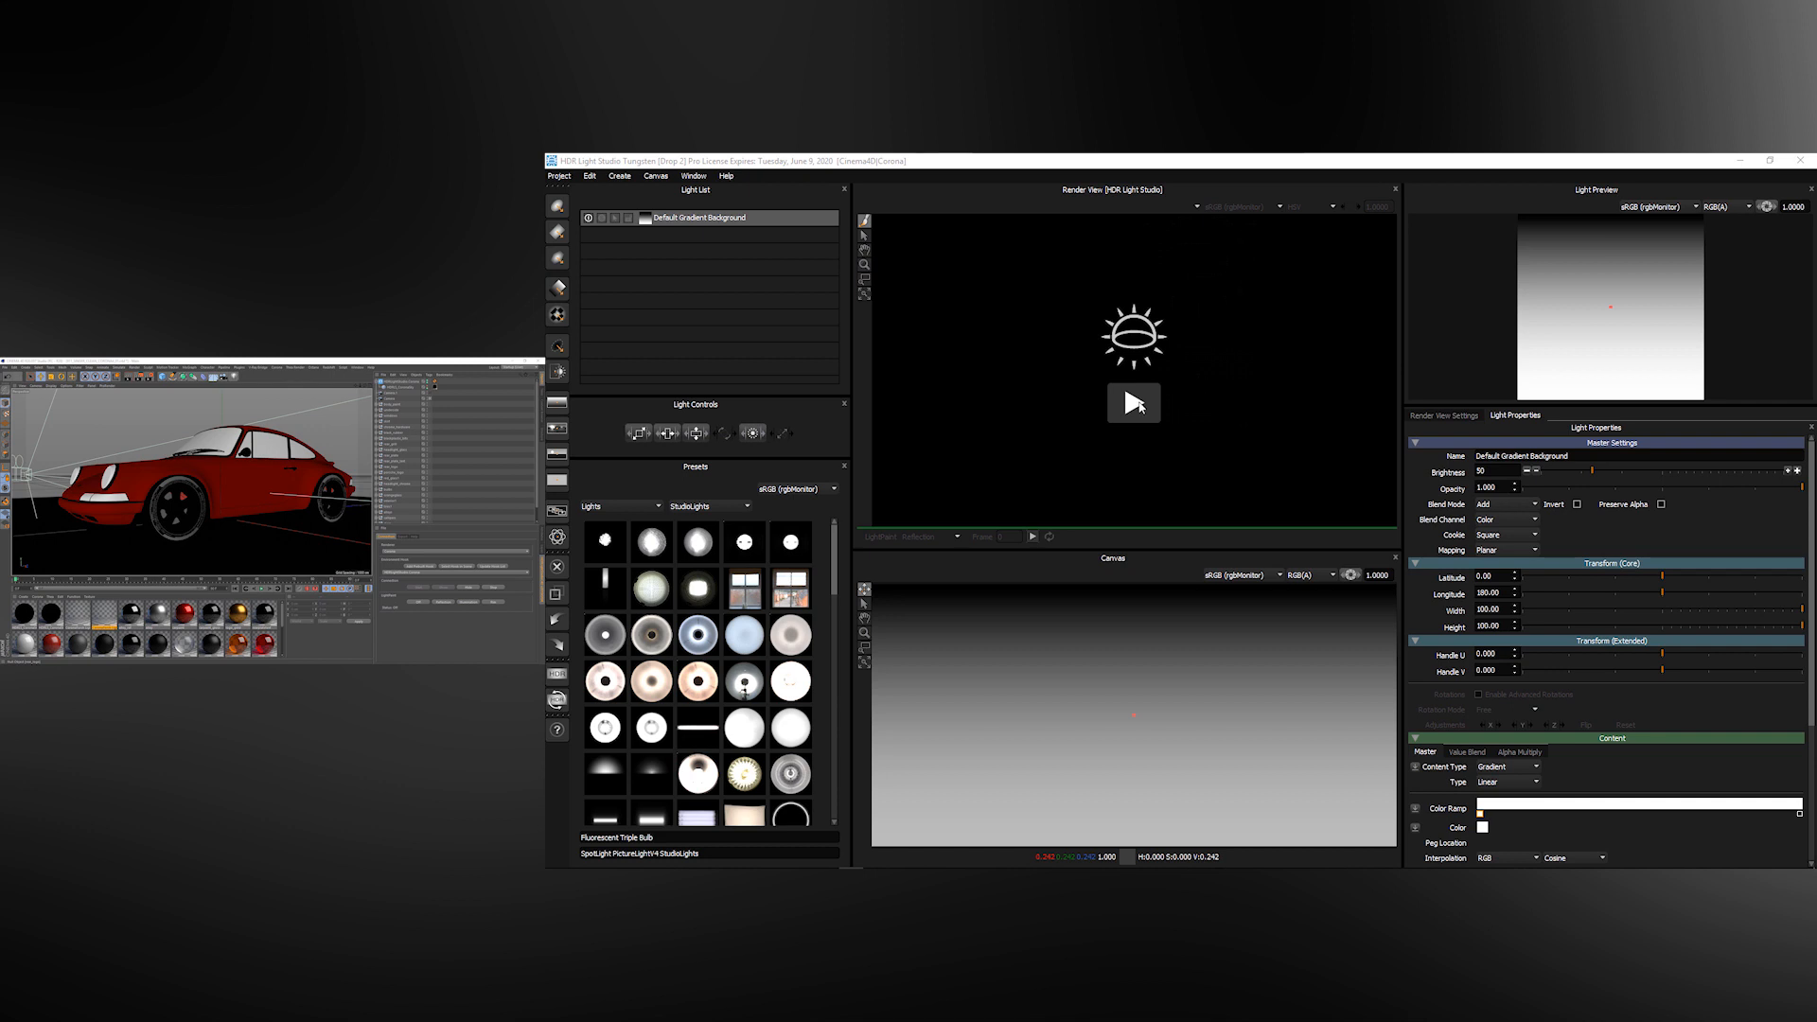
Start the HDR Light Studio render view by generating and importing the car scene's geometry
left_click(1136, 404)
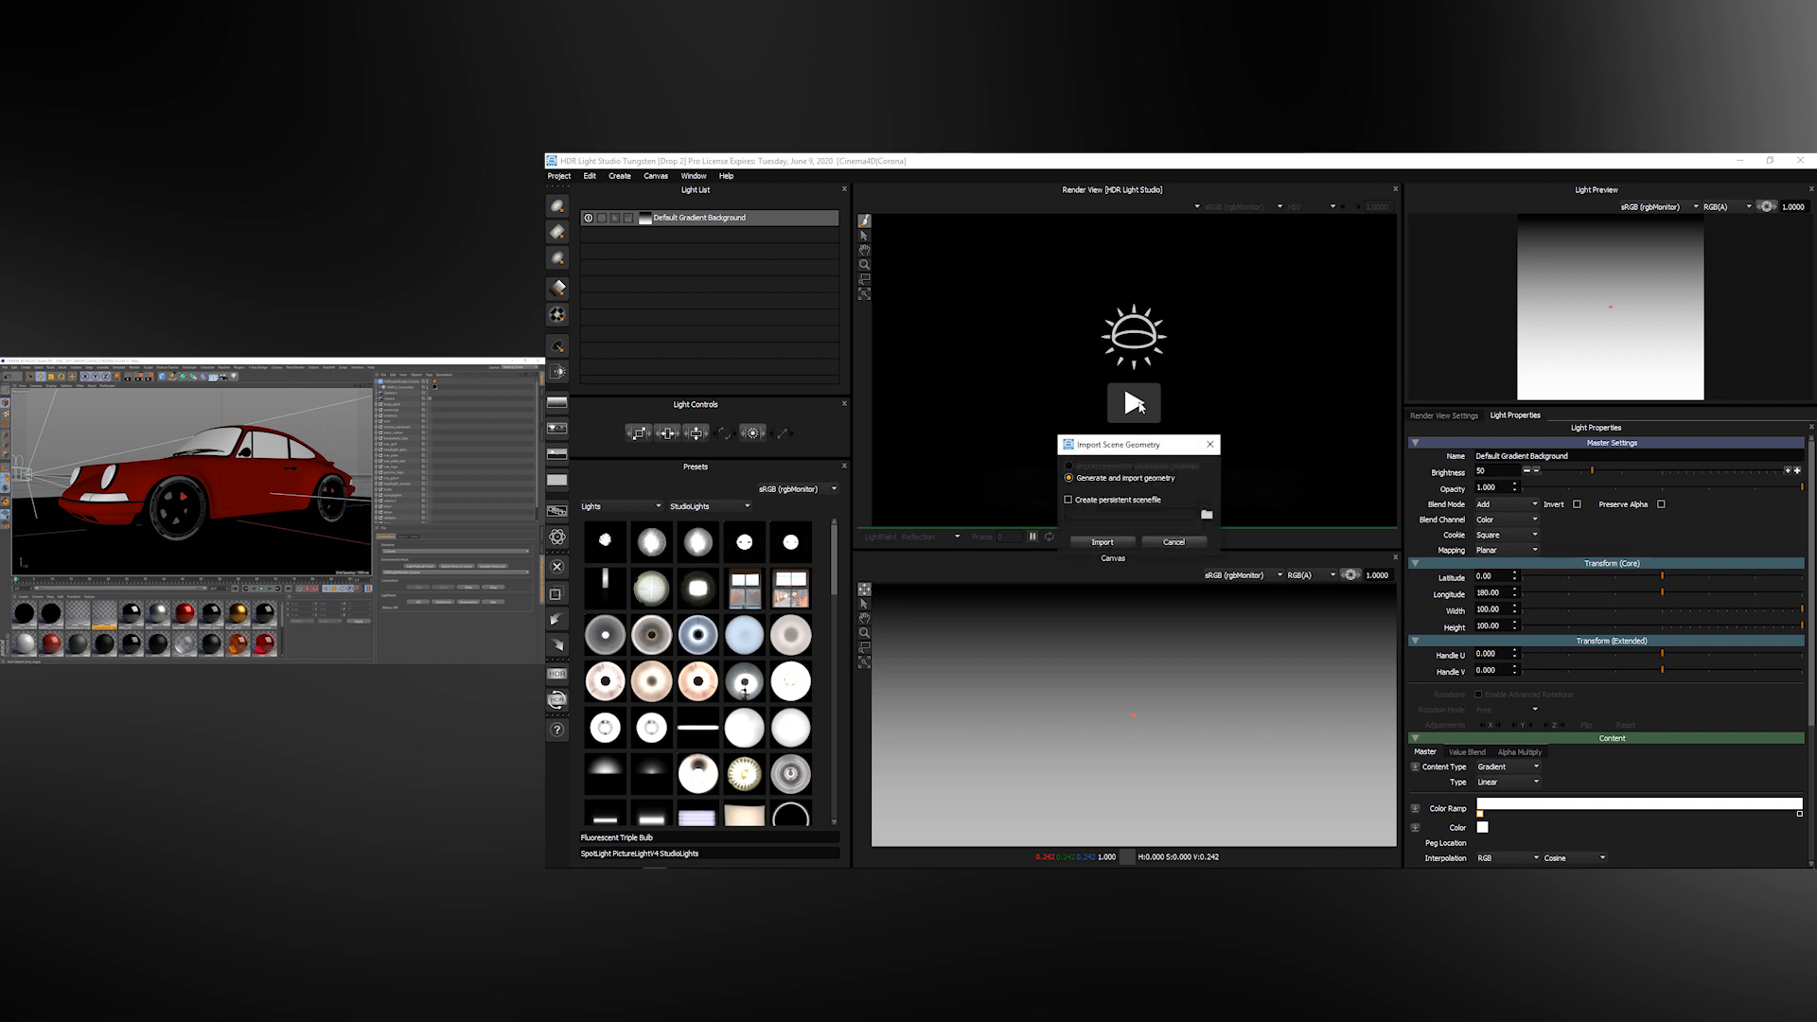
left_click(1117, 540)
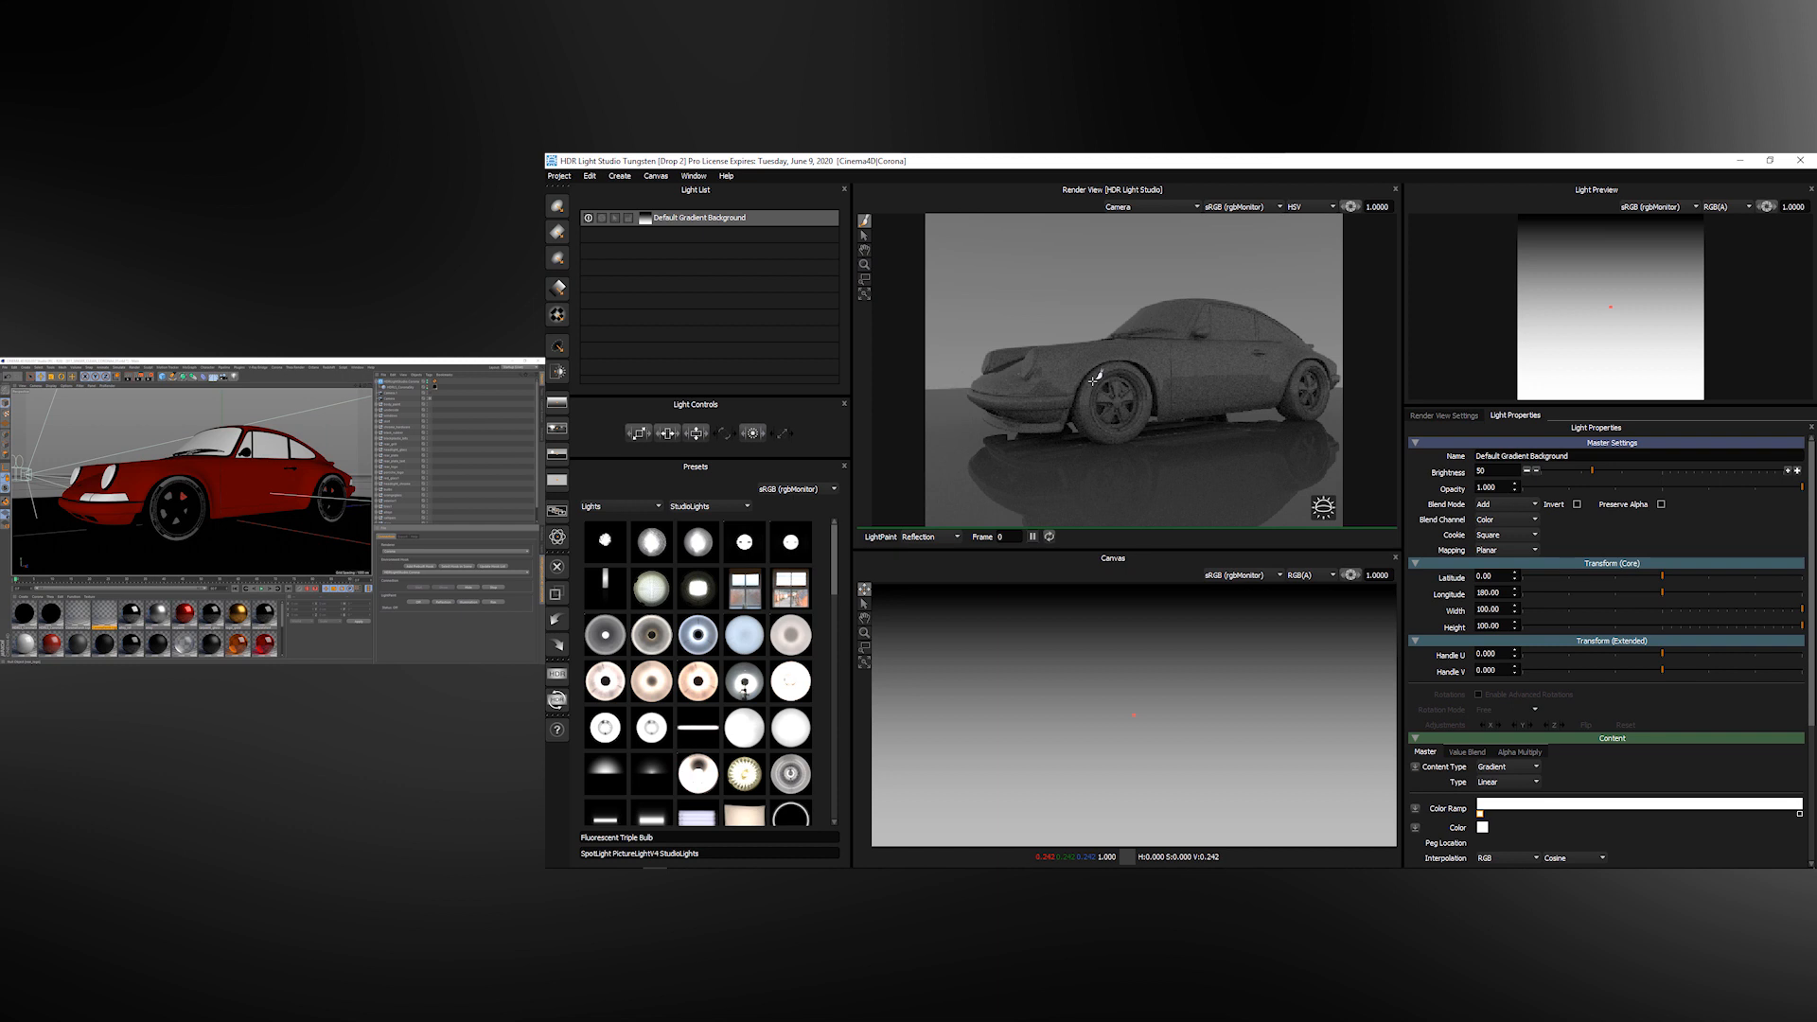
Lower the Default Gradient Background's brightness to 24
left_click_drag(1592, 470, 1553, 470)
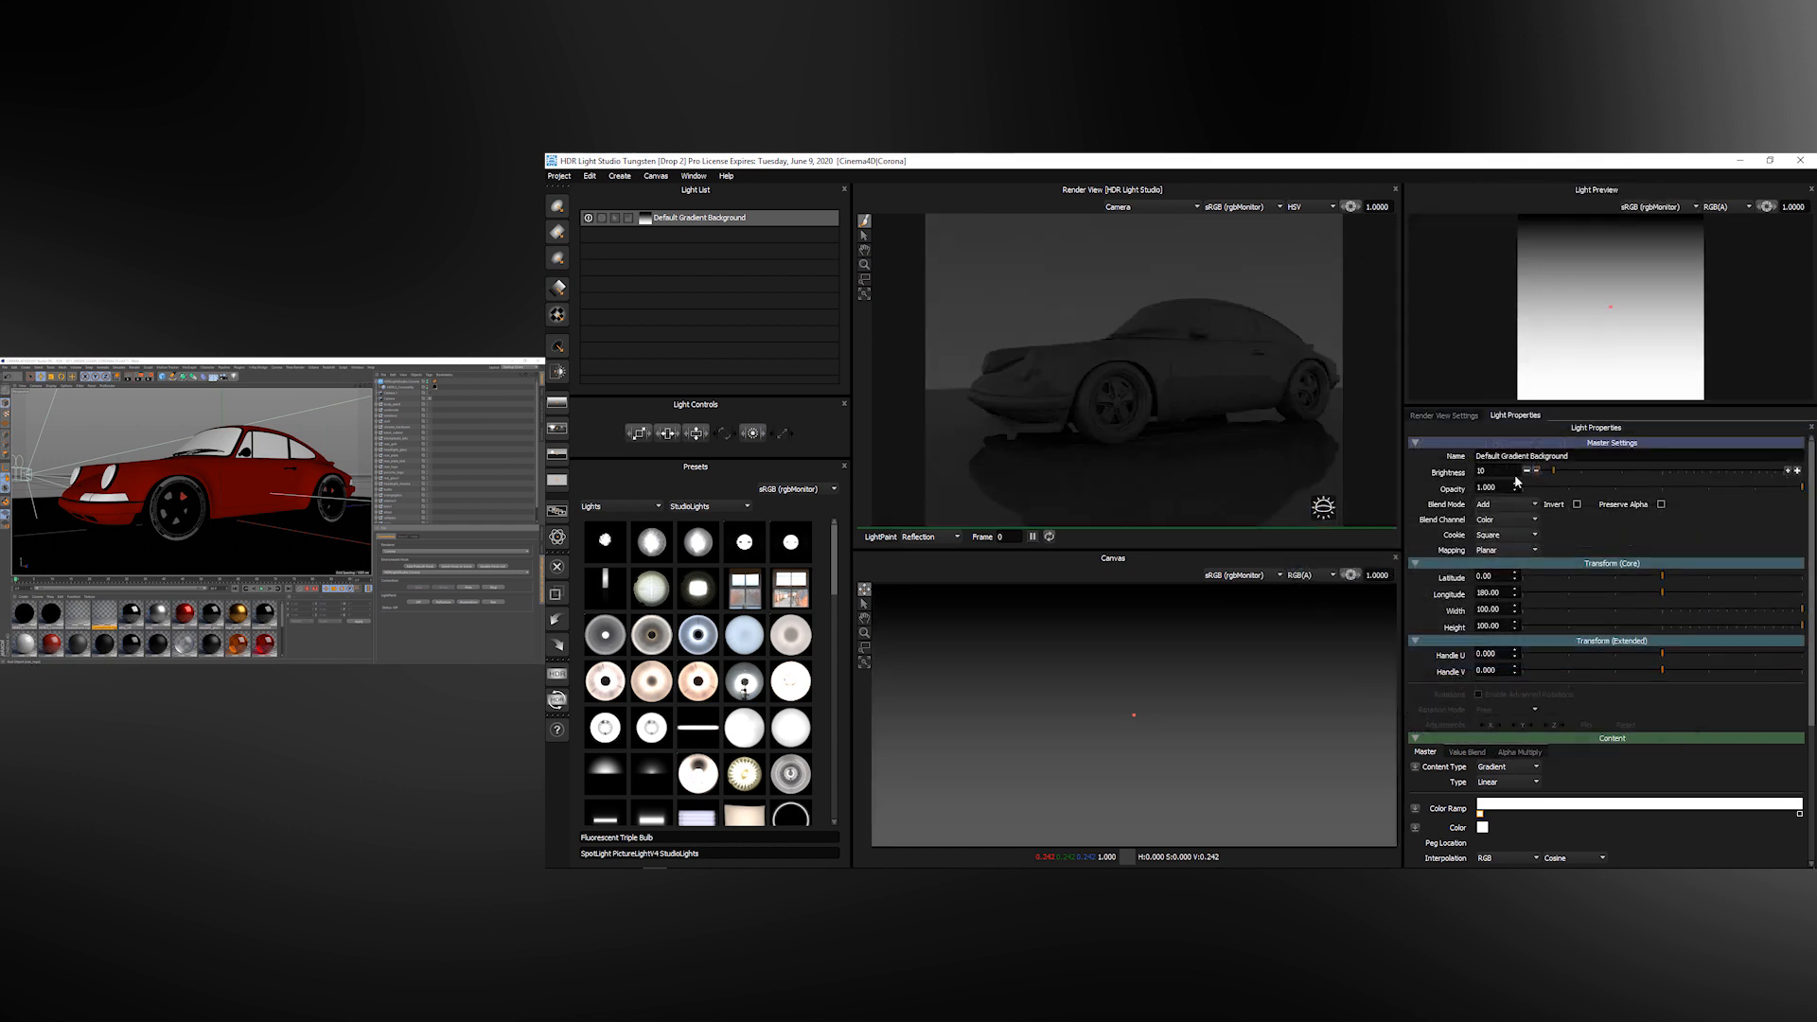
left_click_drag(1553, 470, 1571, 470)
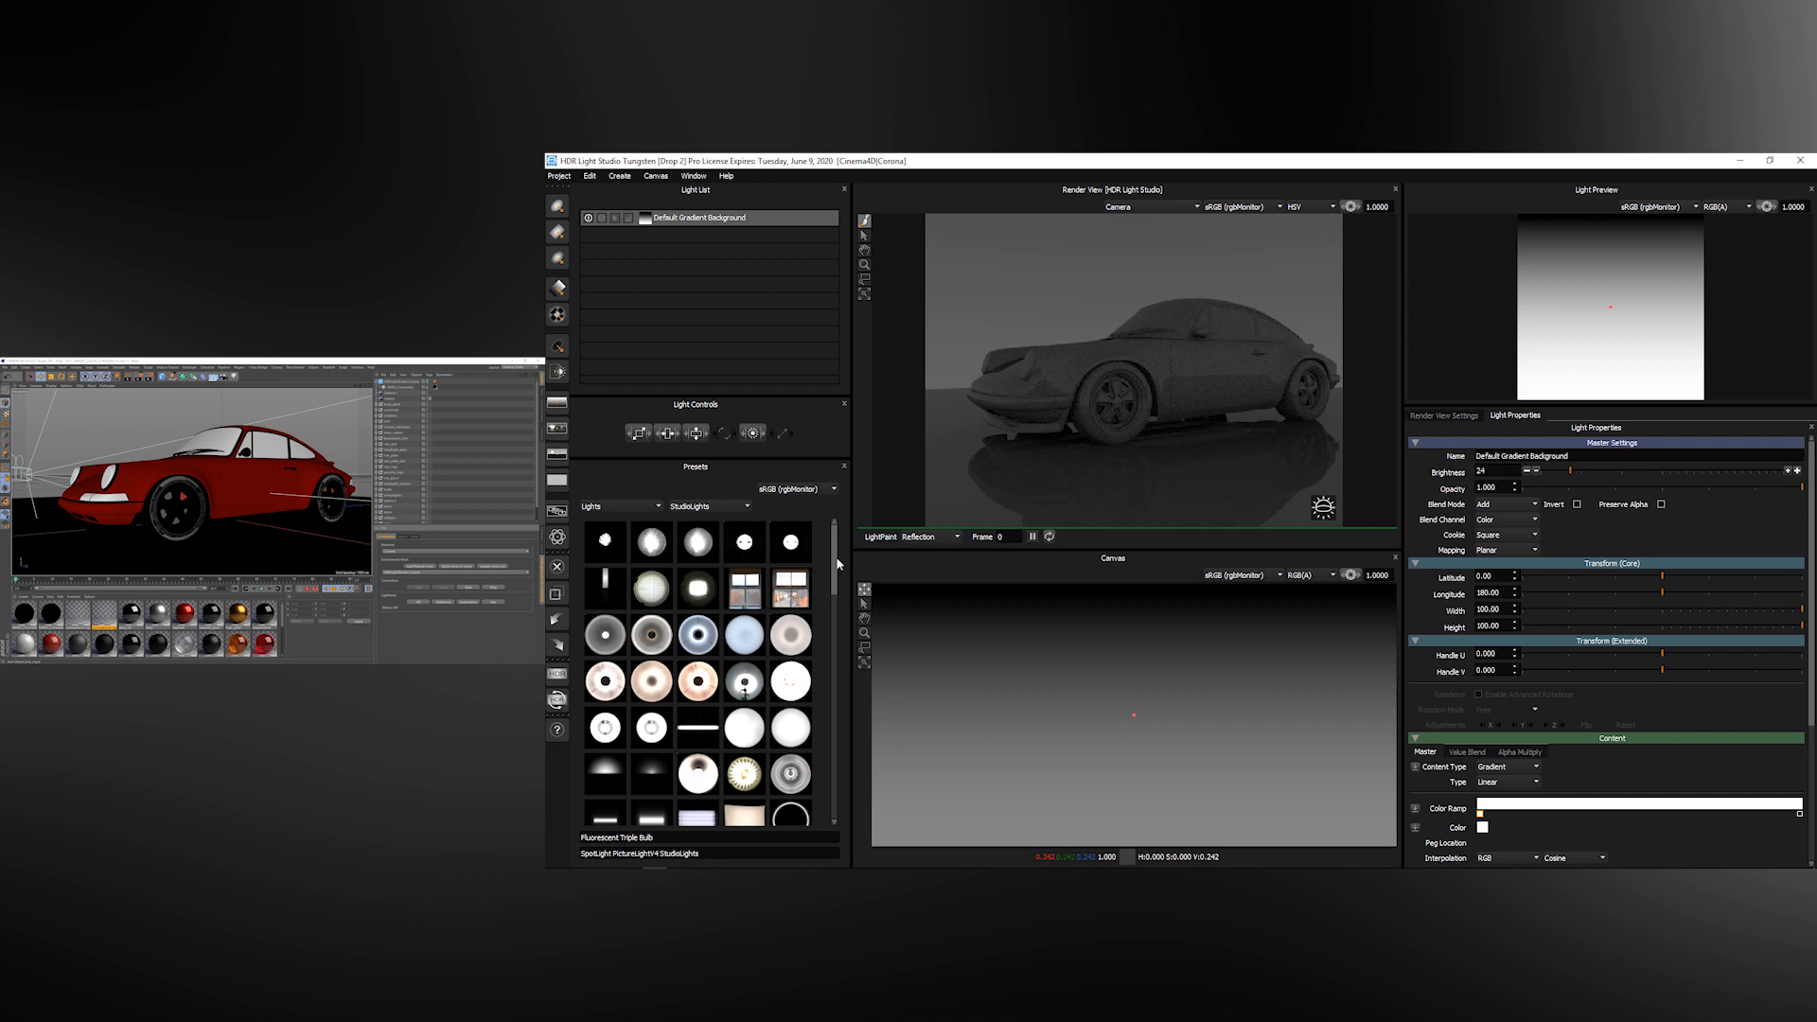
Add the Medium Softbox Diffused preset to the car and LightPaint its reflection onto the side window area
left_click_drag(836, 559, 842, 602)
left_click_drag(746, 675, 1158, 323)
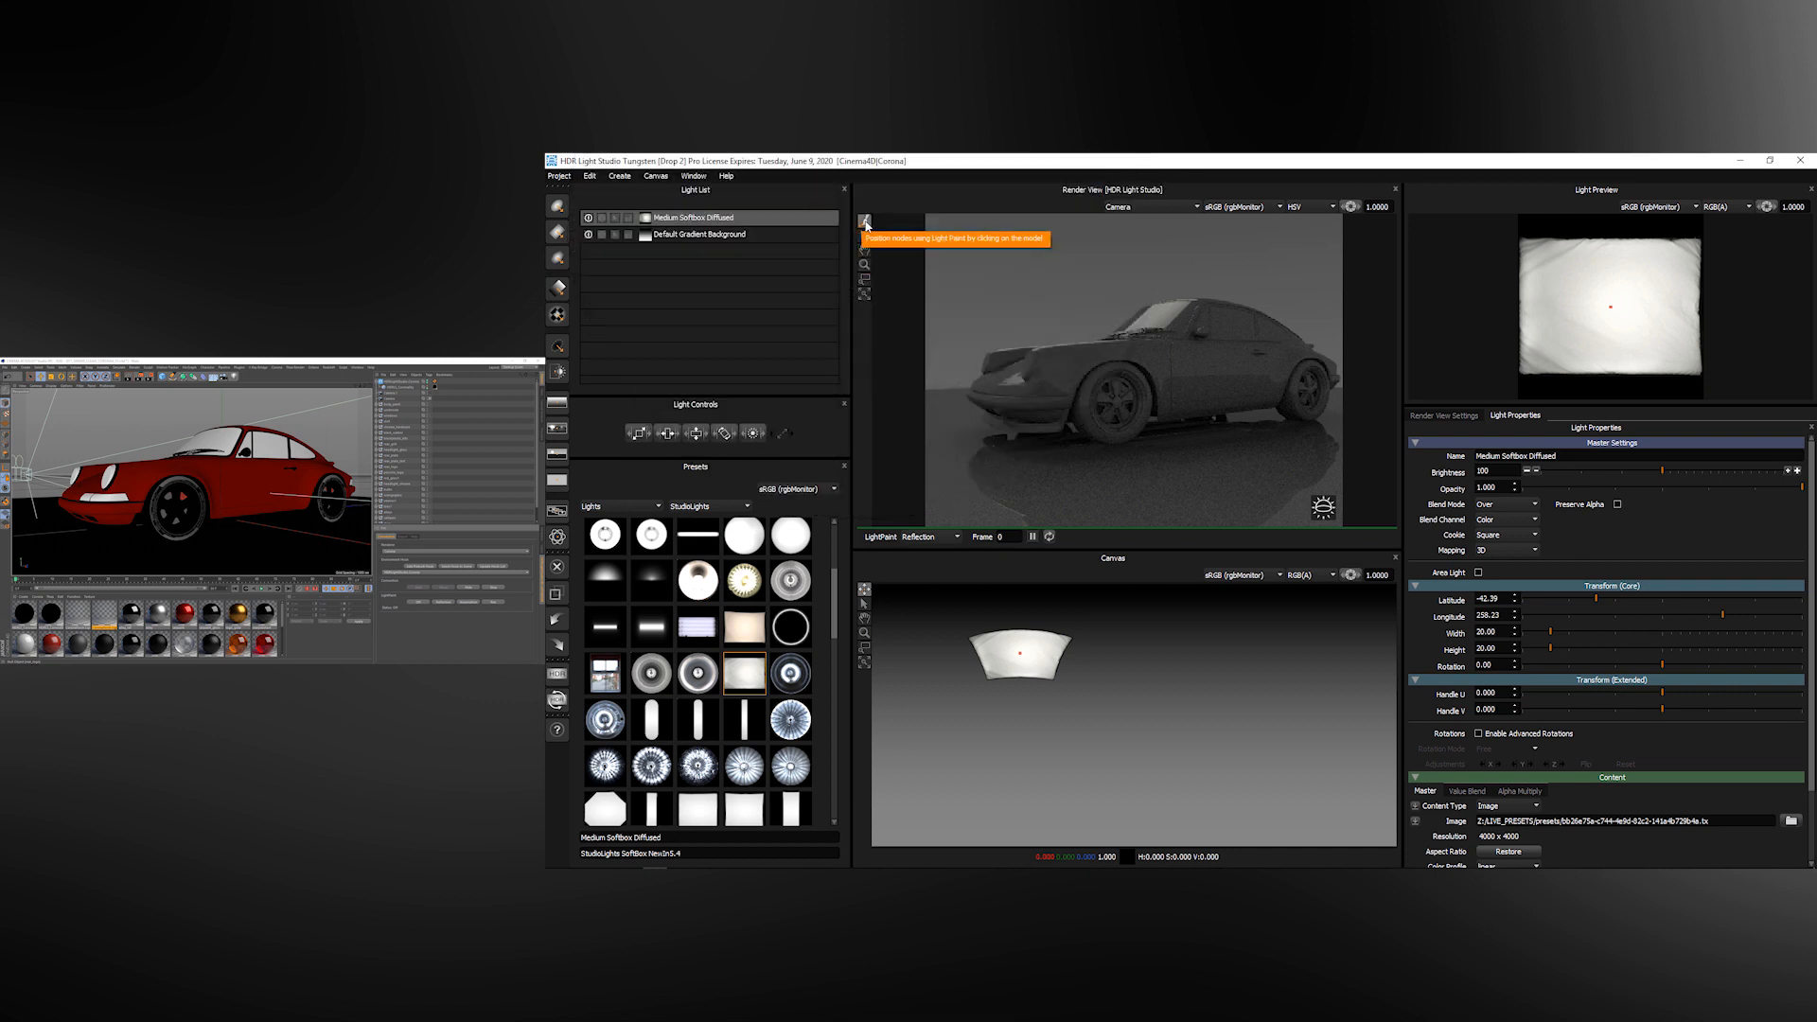
left_click(1100, 350)
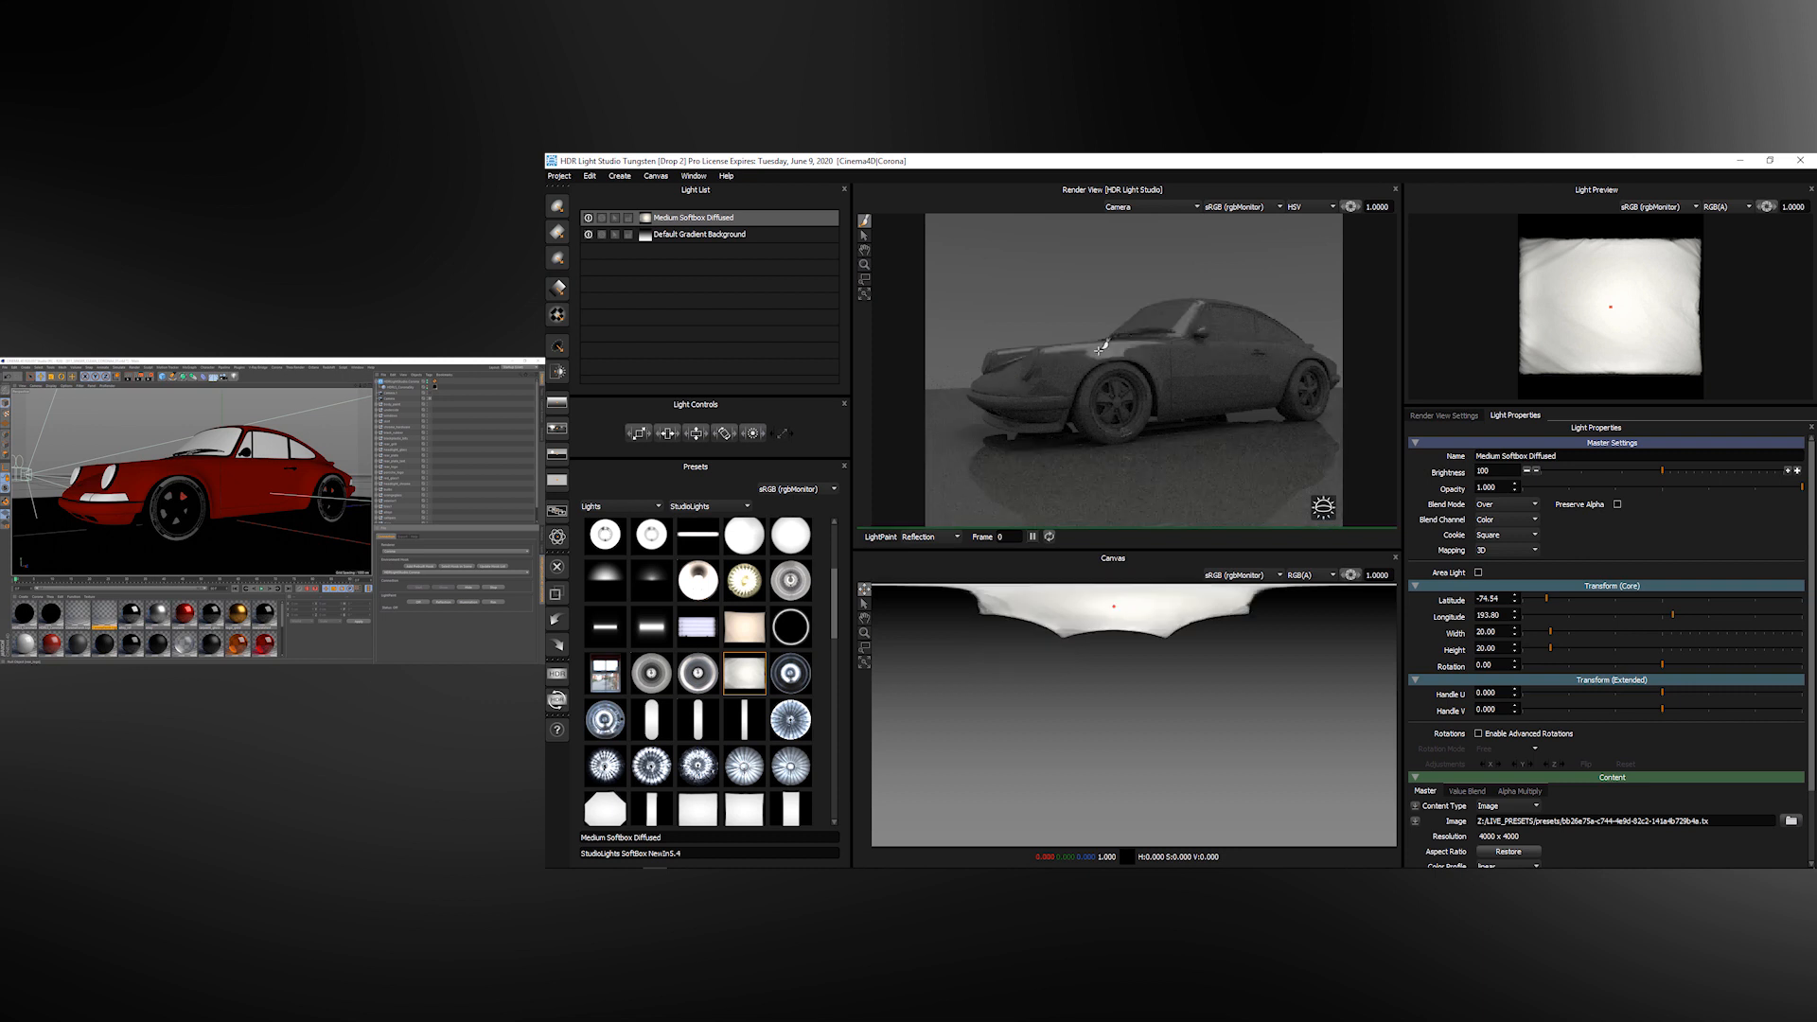
left_click(1216, 363)
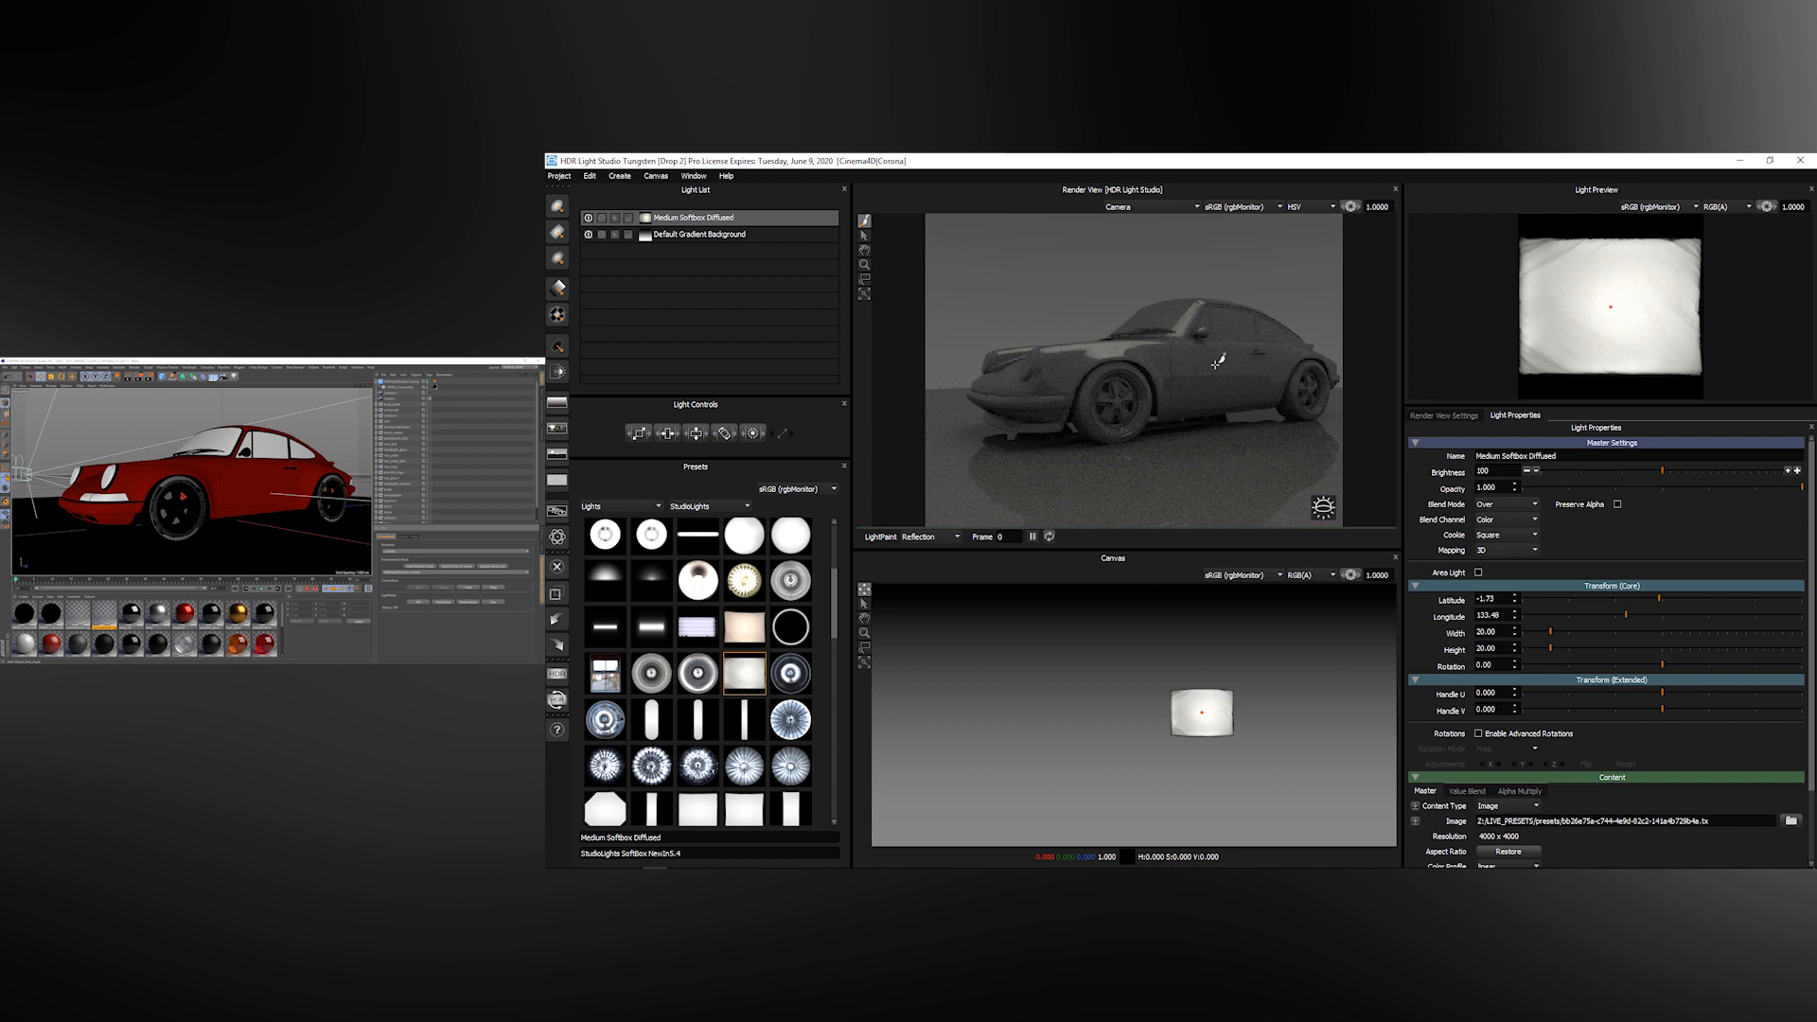
left_click(1222, 347)
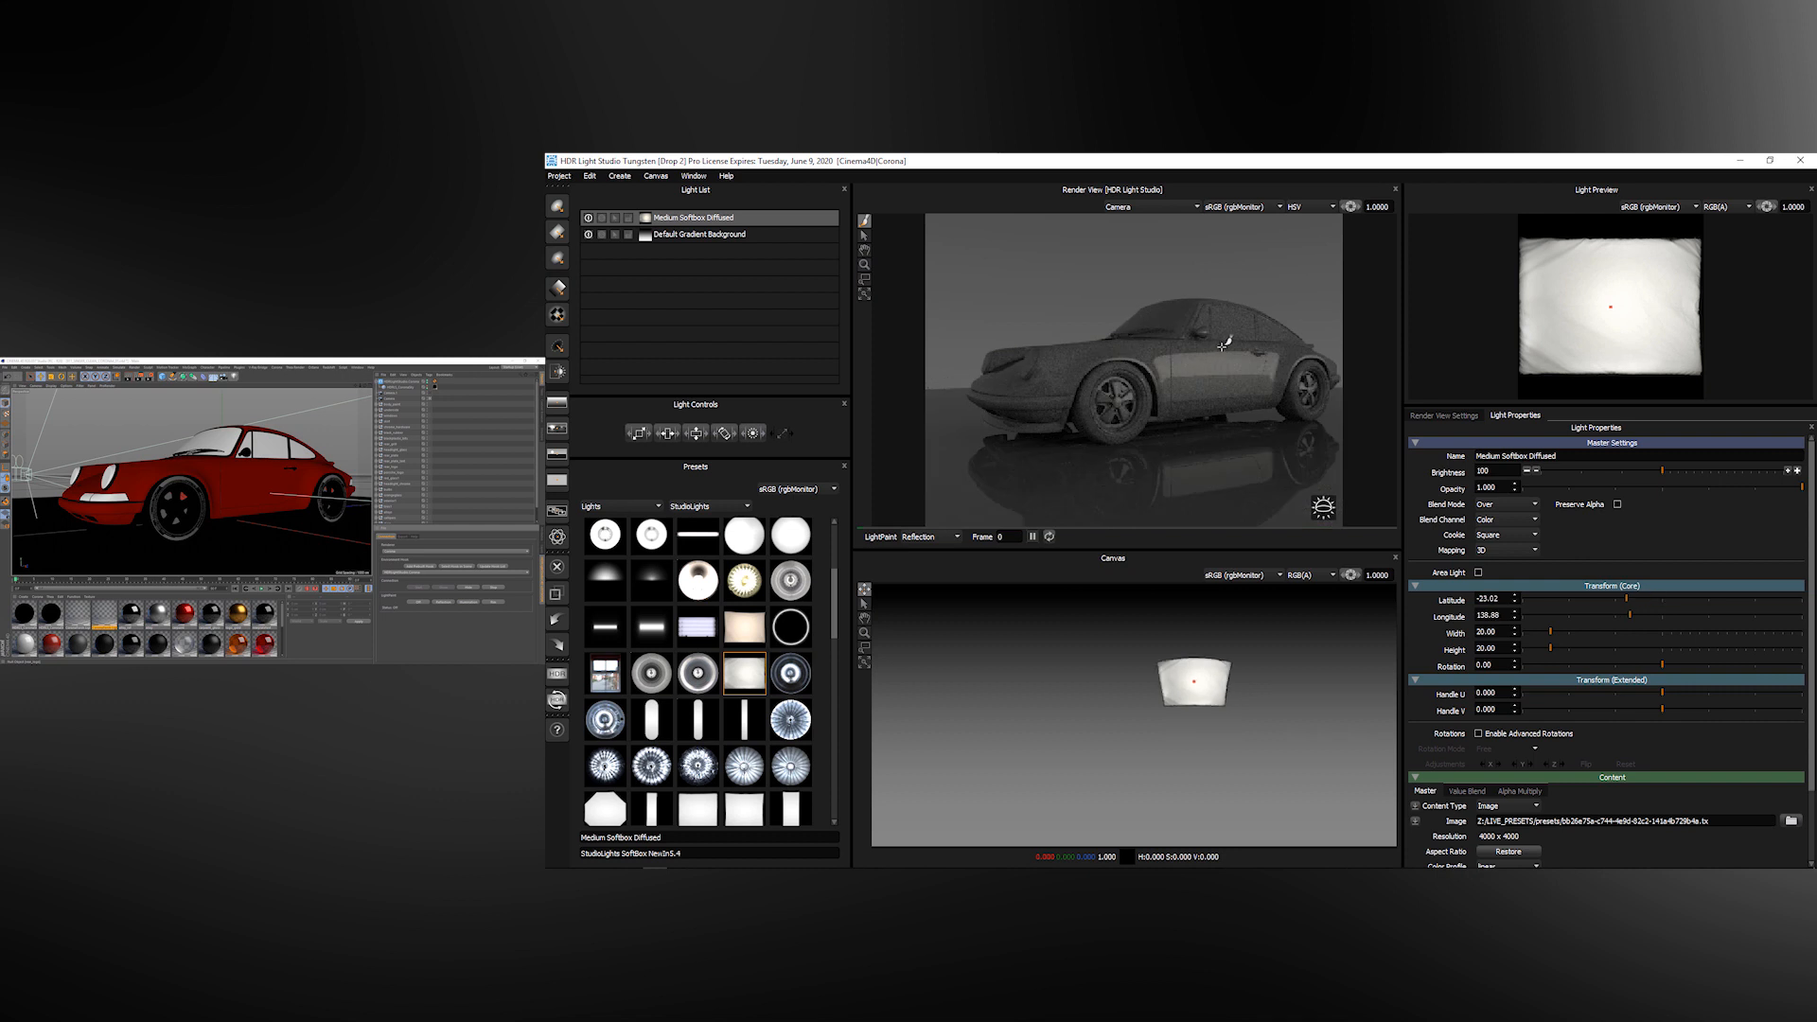
left_click(1229, 331)
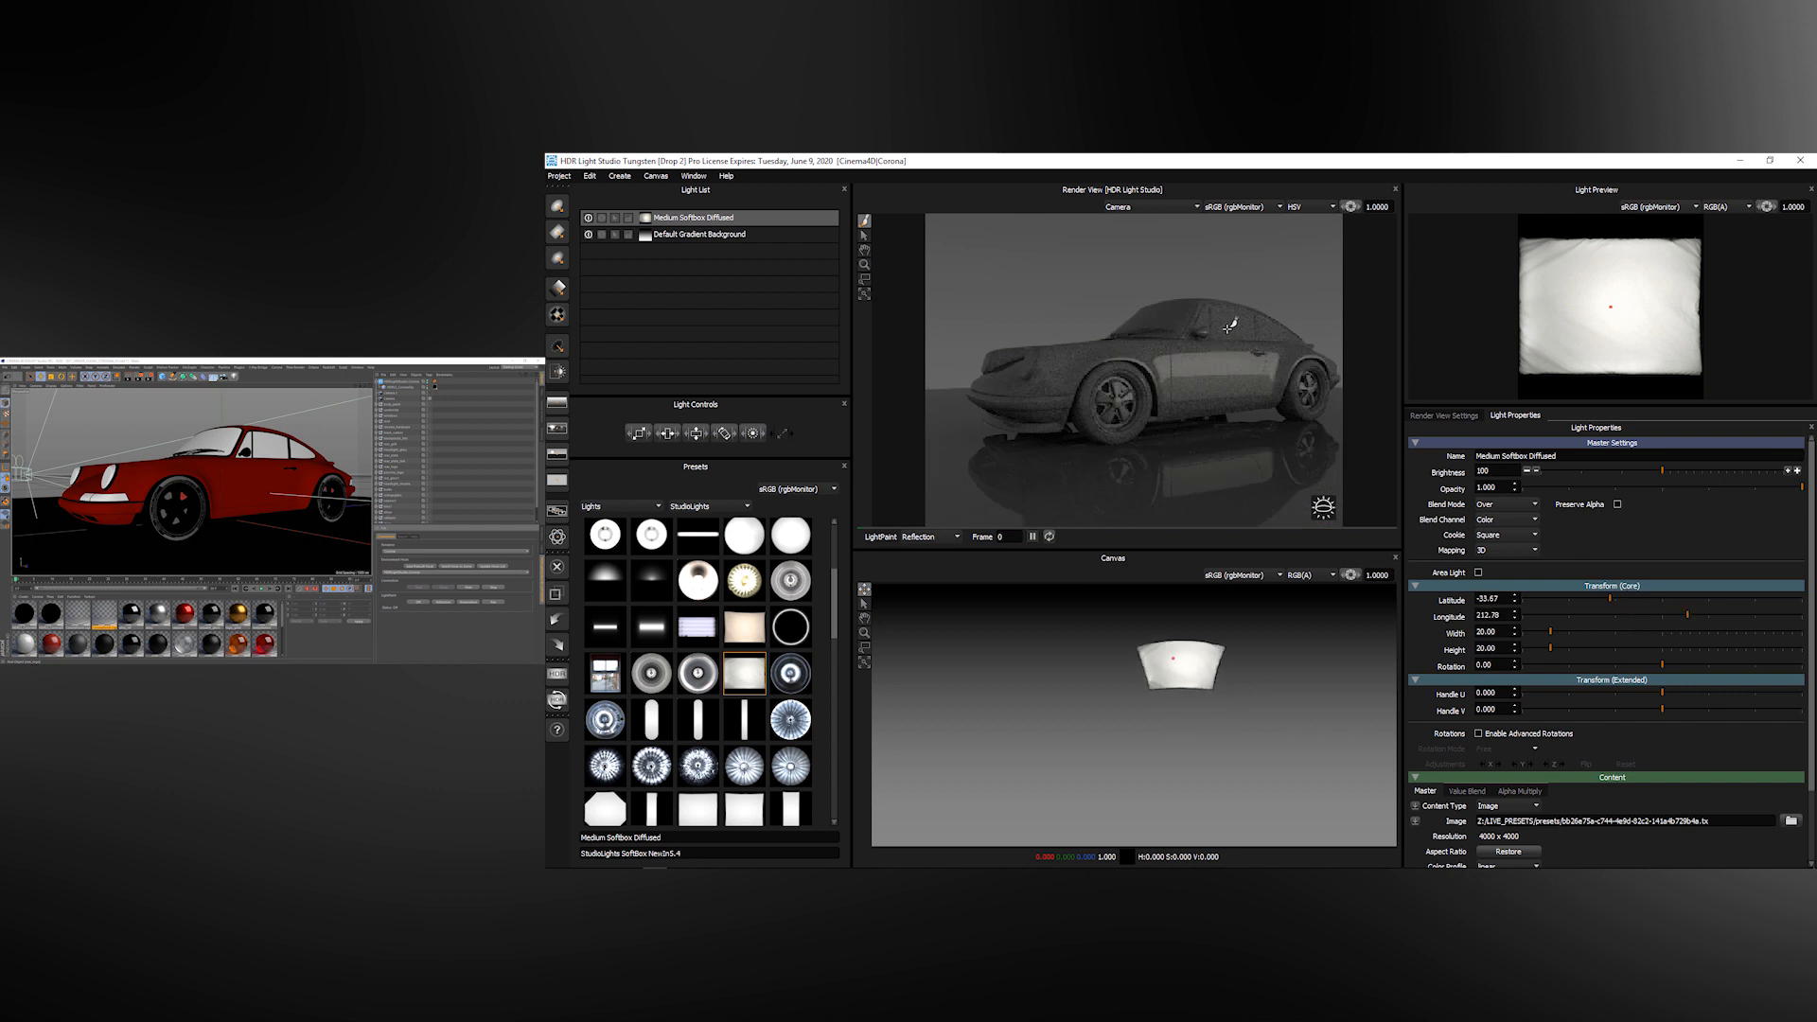
left_click(1229, 327)
left_click_drag(1227, 327, 1227, 325)
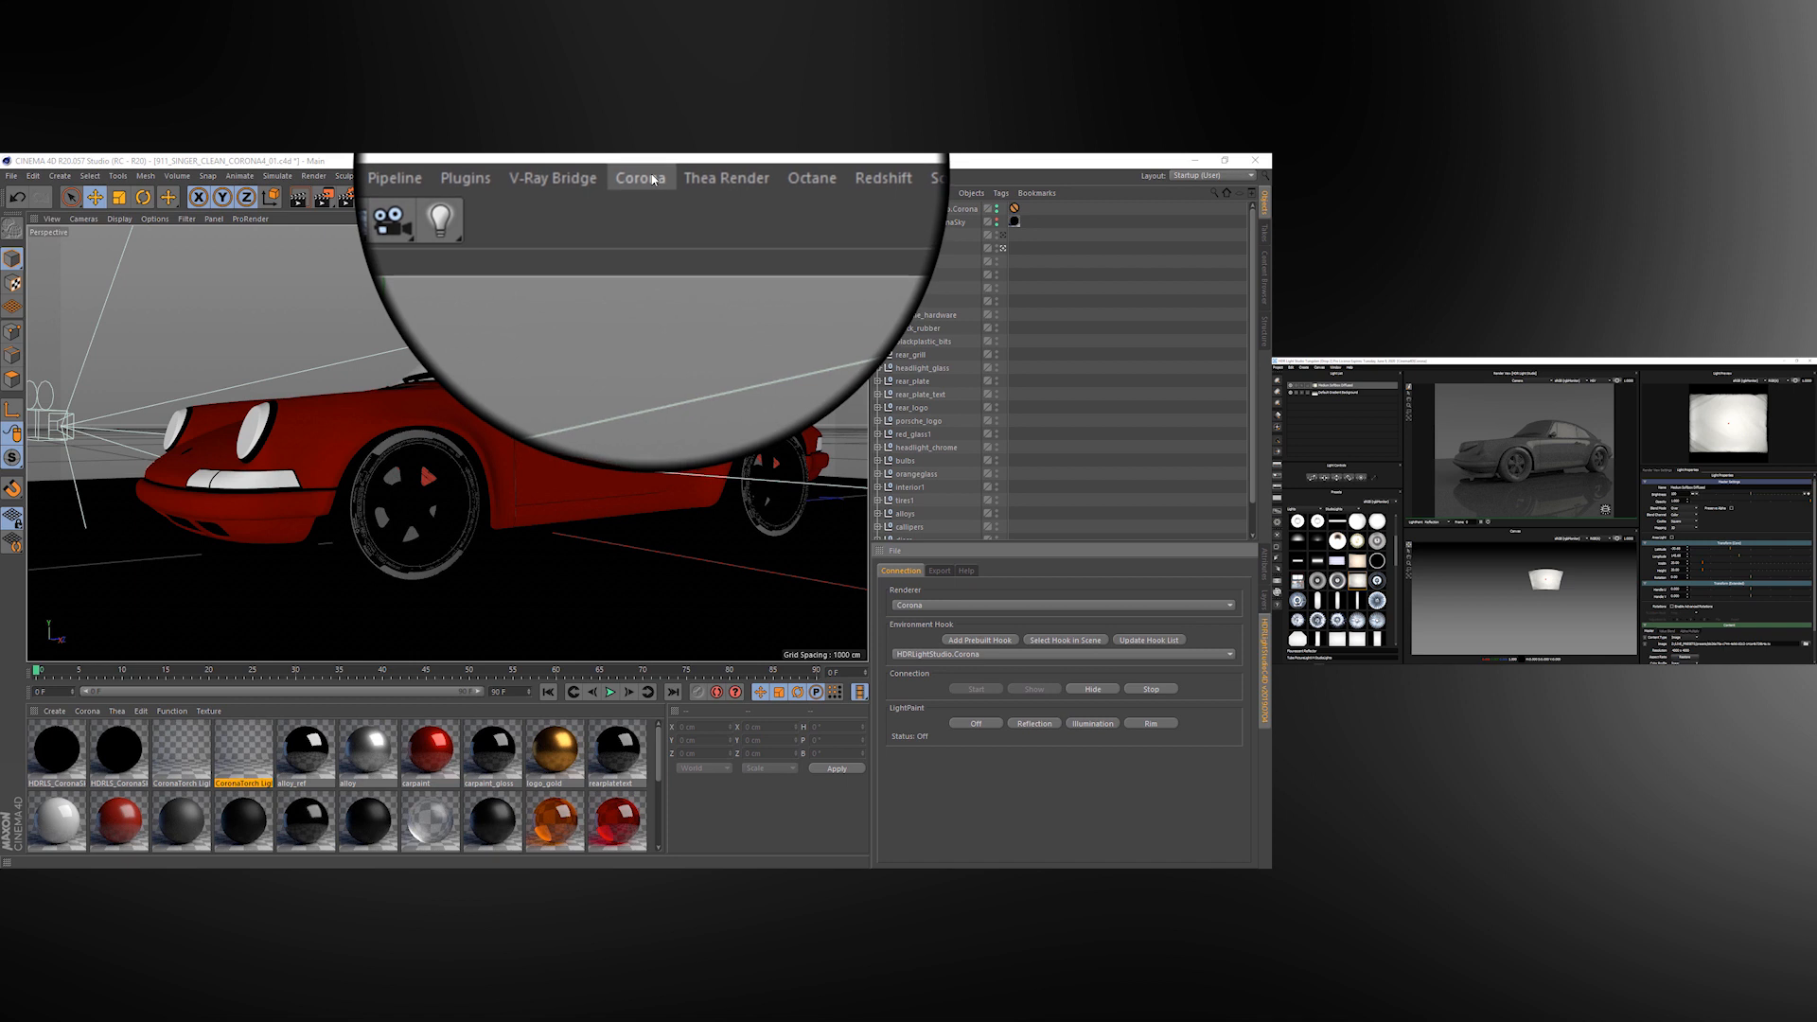
Start Corona interactive rendering in Cinema 4D, then reposition and enlarge its frame buffer window
left_click(652, 177)
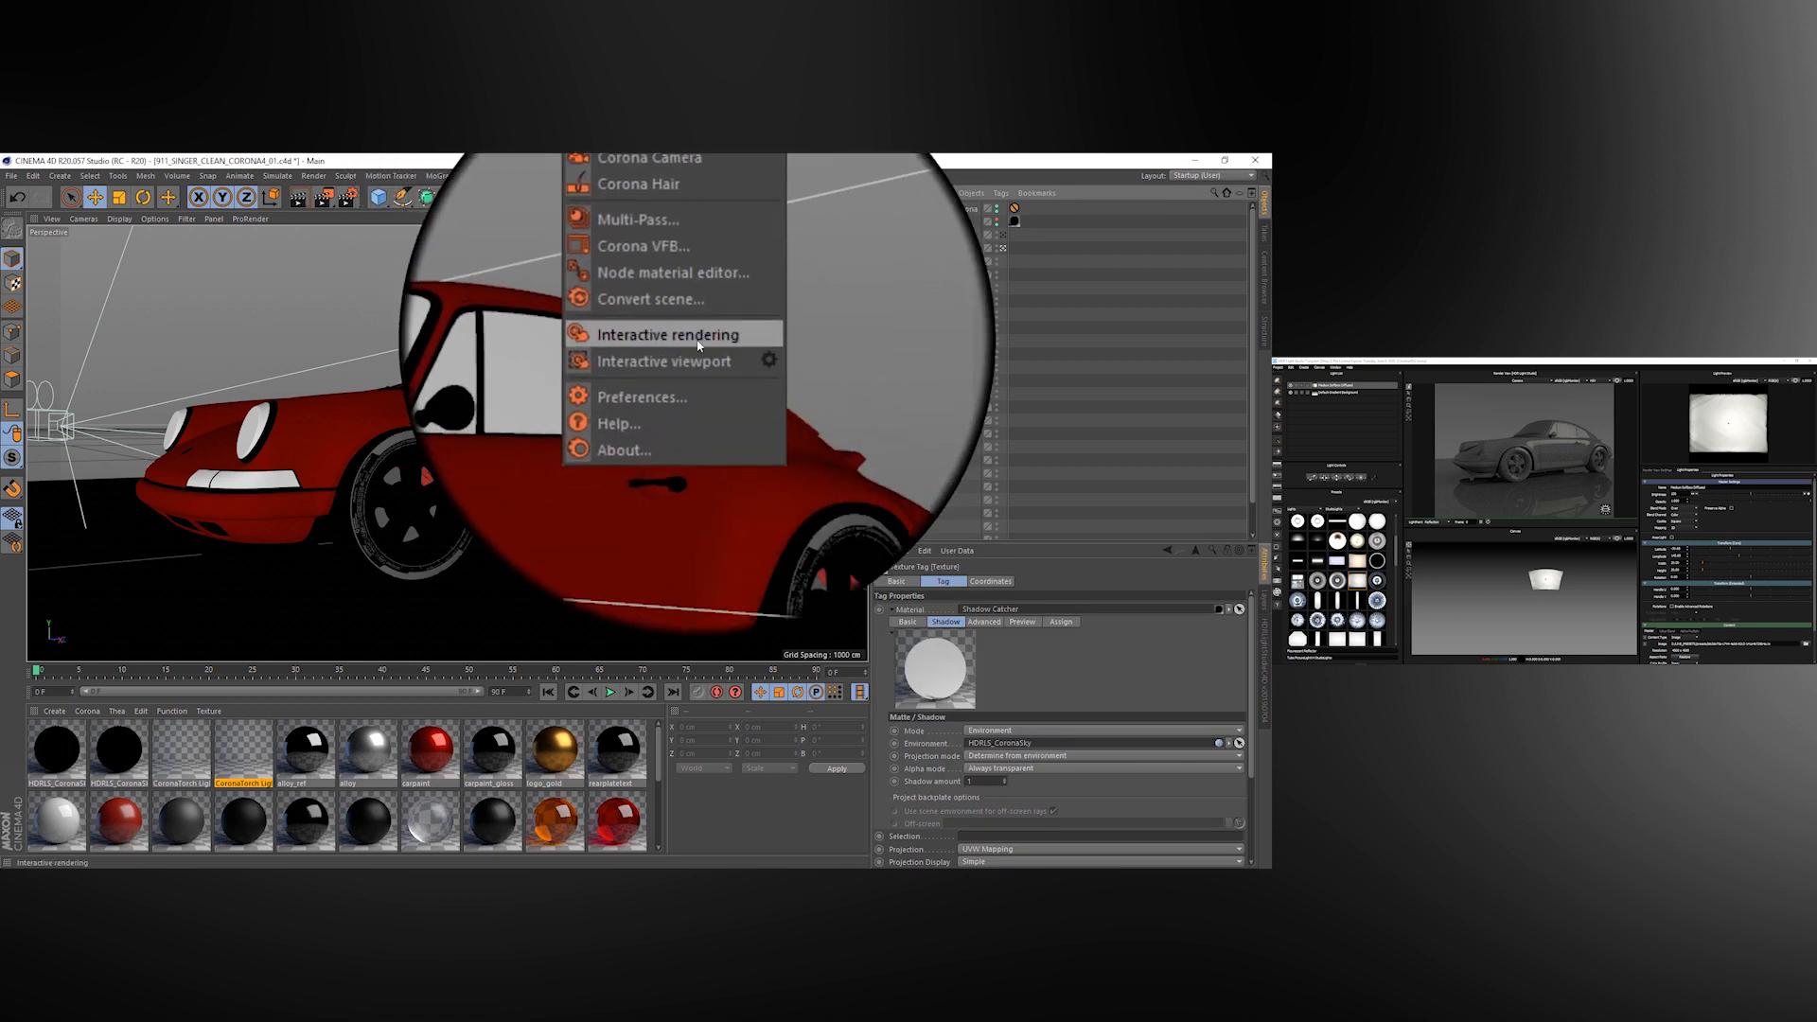
left_click(688, 367)
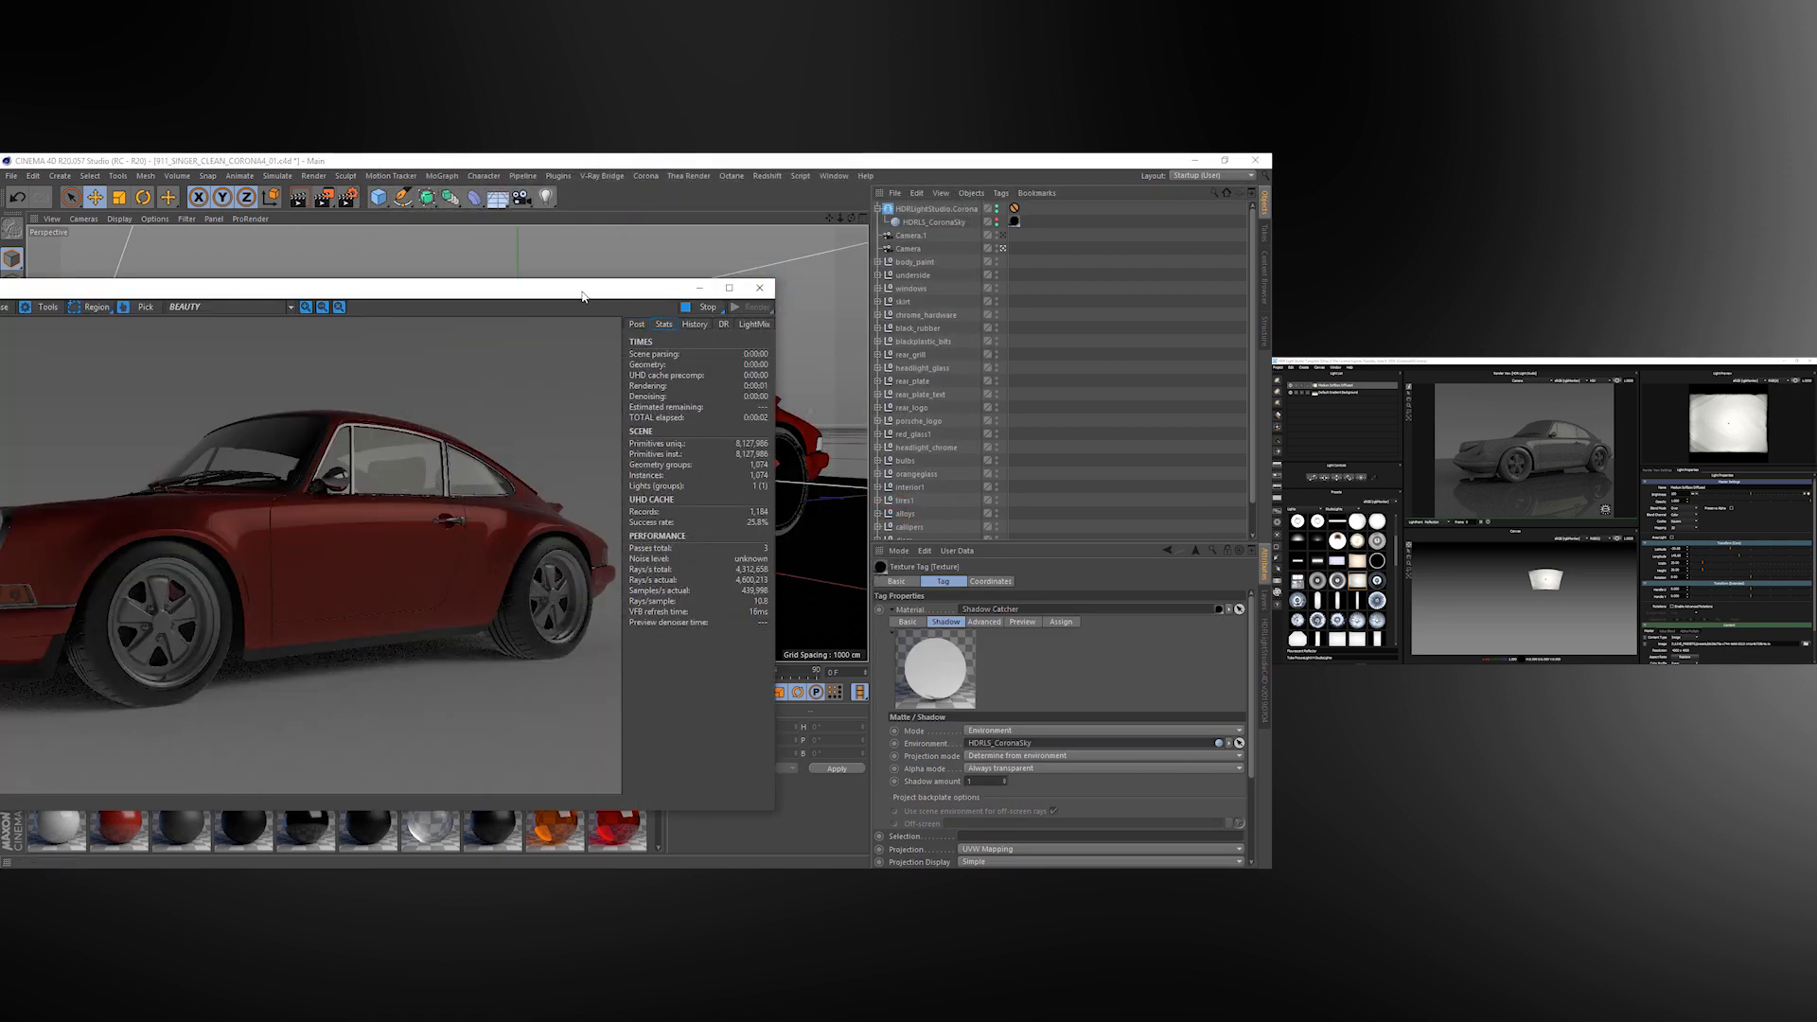
left_click_drag(581, 295, 858, 211)
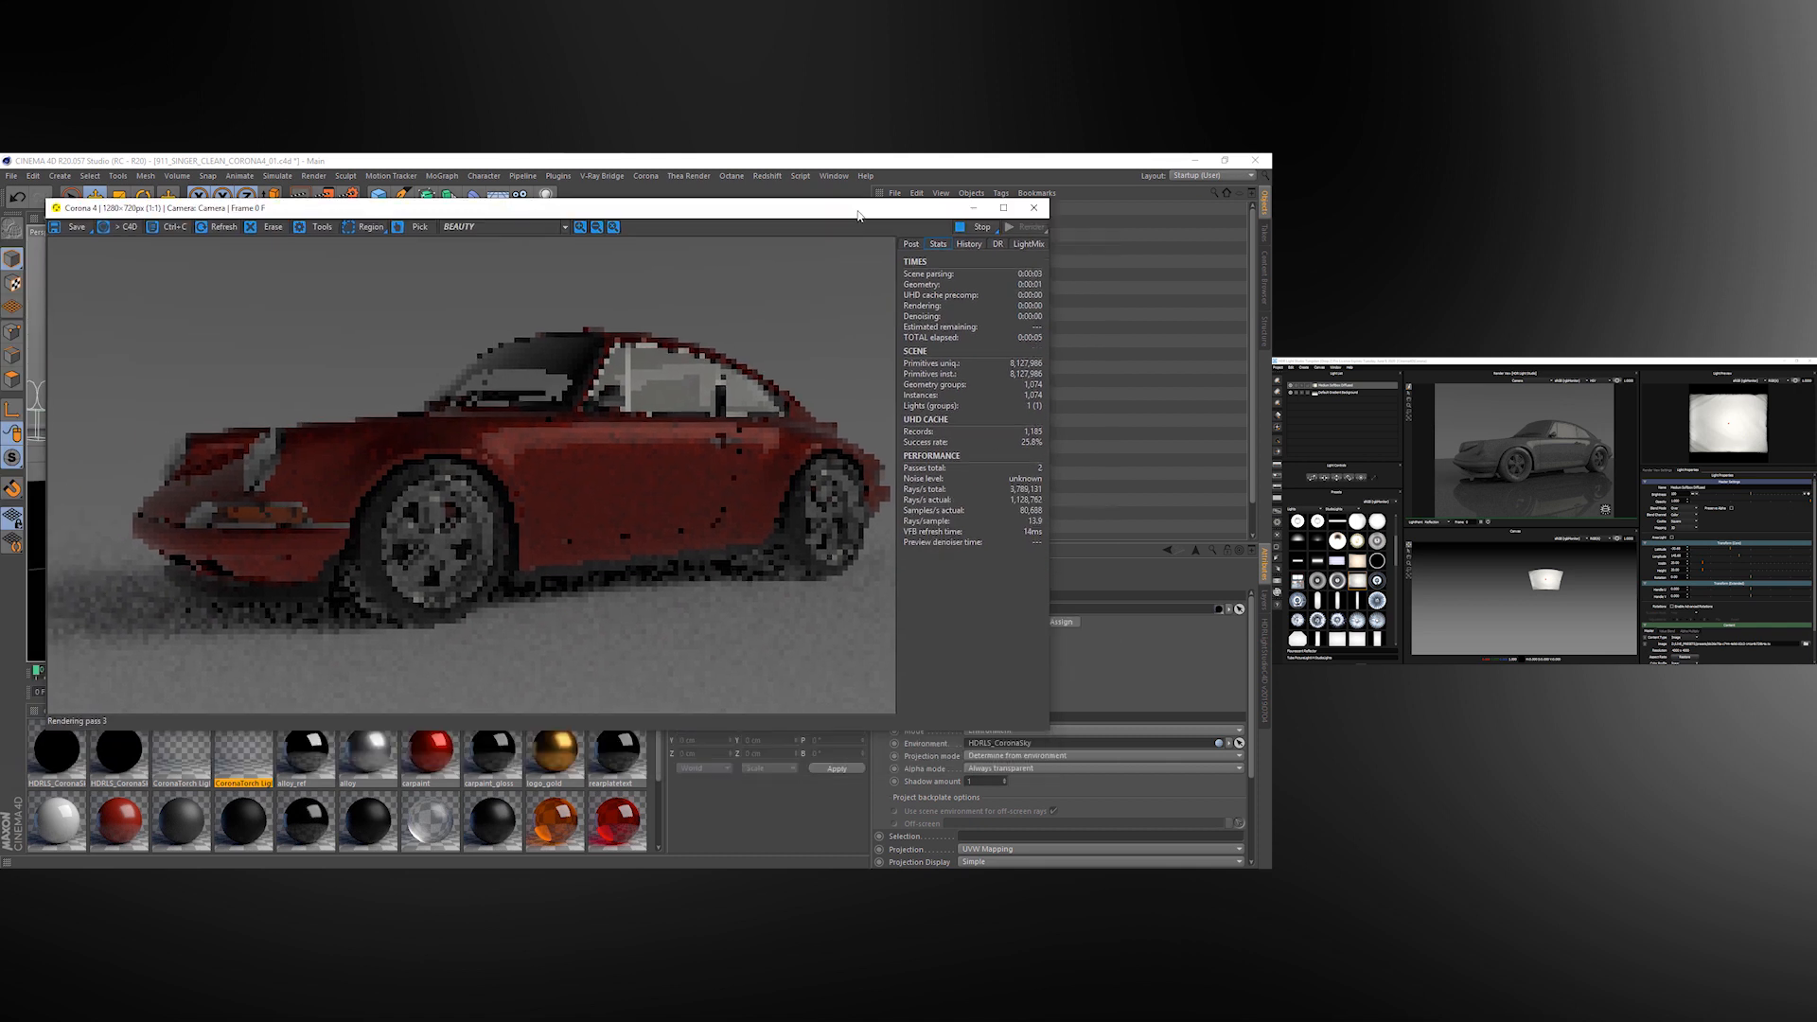
left_click_drag(1052, 730, 1187, 807)
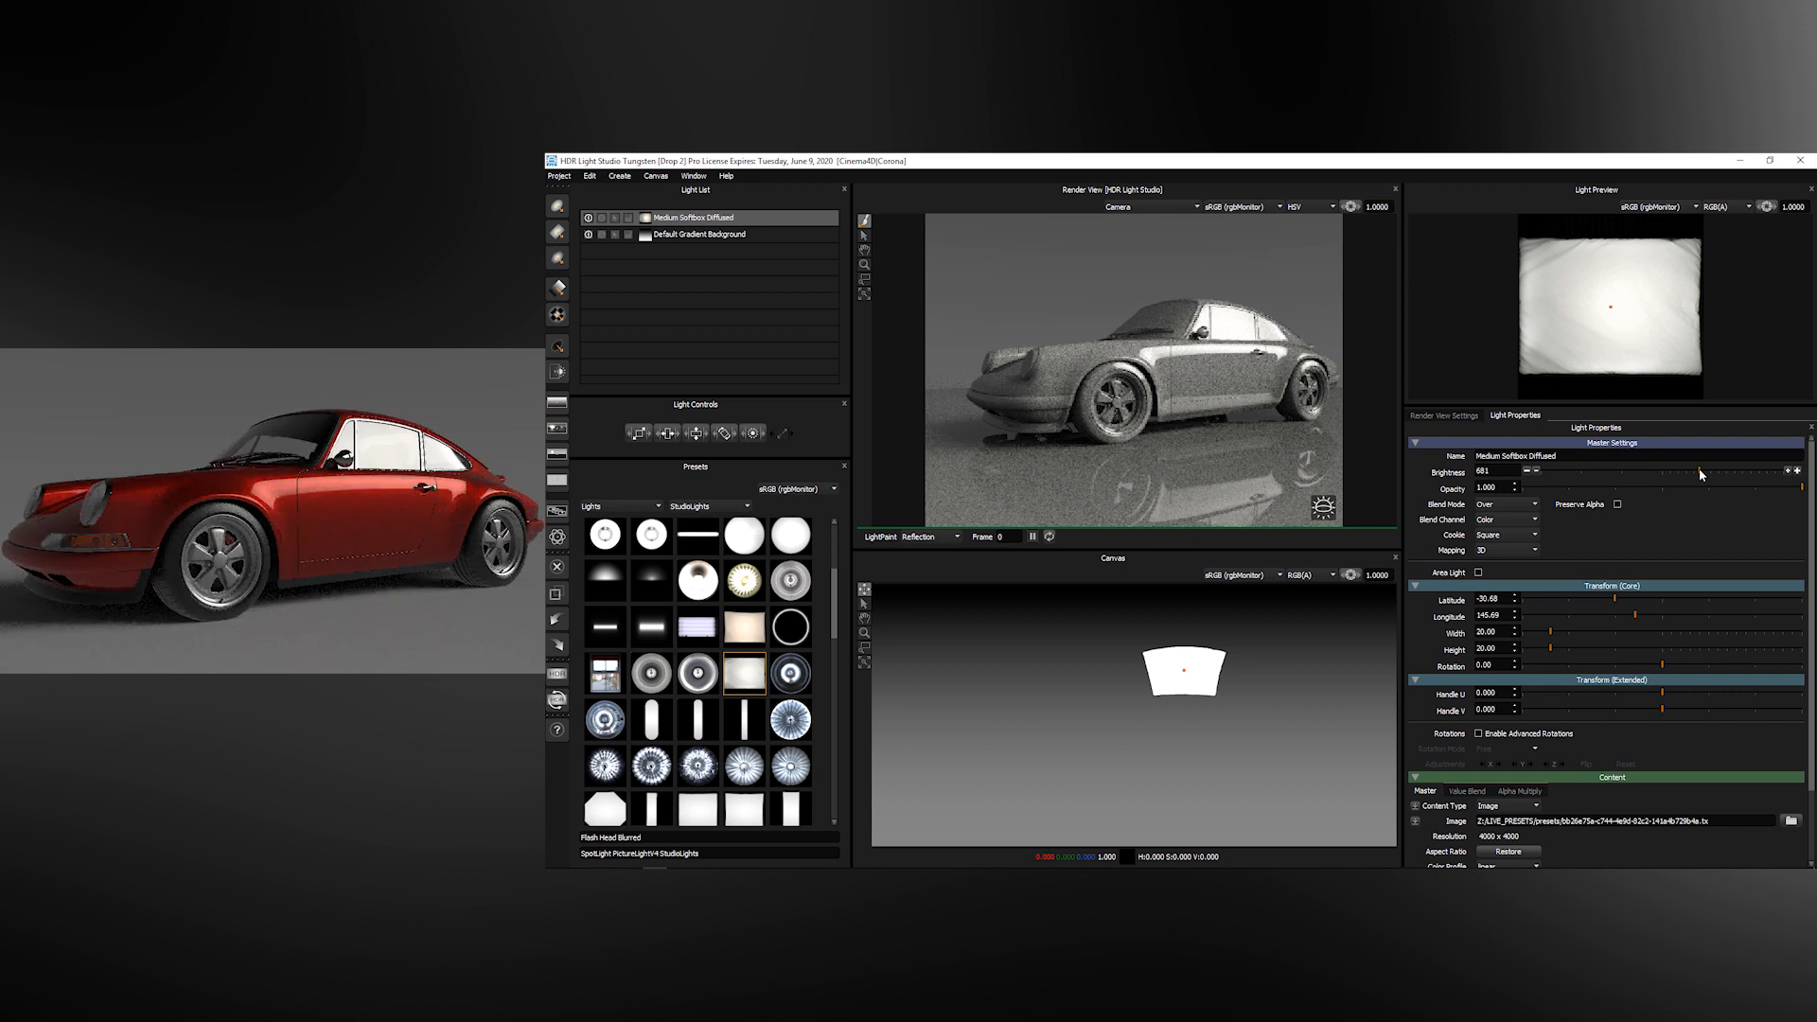
Duplicate the Medium Softbox Diffused light, LightPaint the copy onto the windscreen, and convert it to an area light
key("ctrl+d")
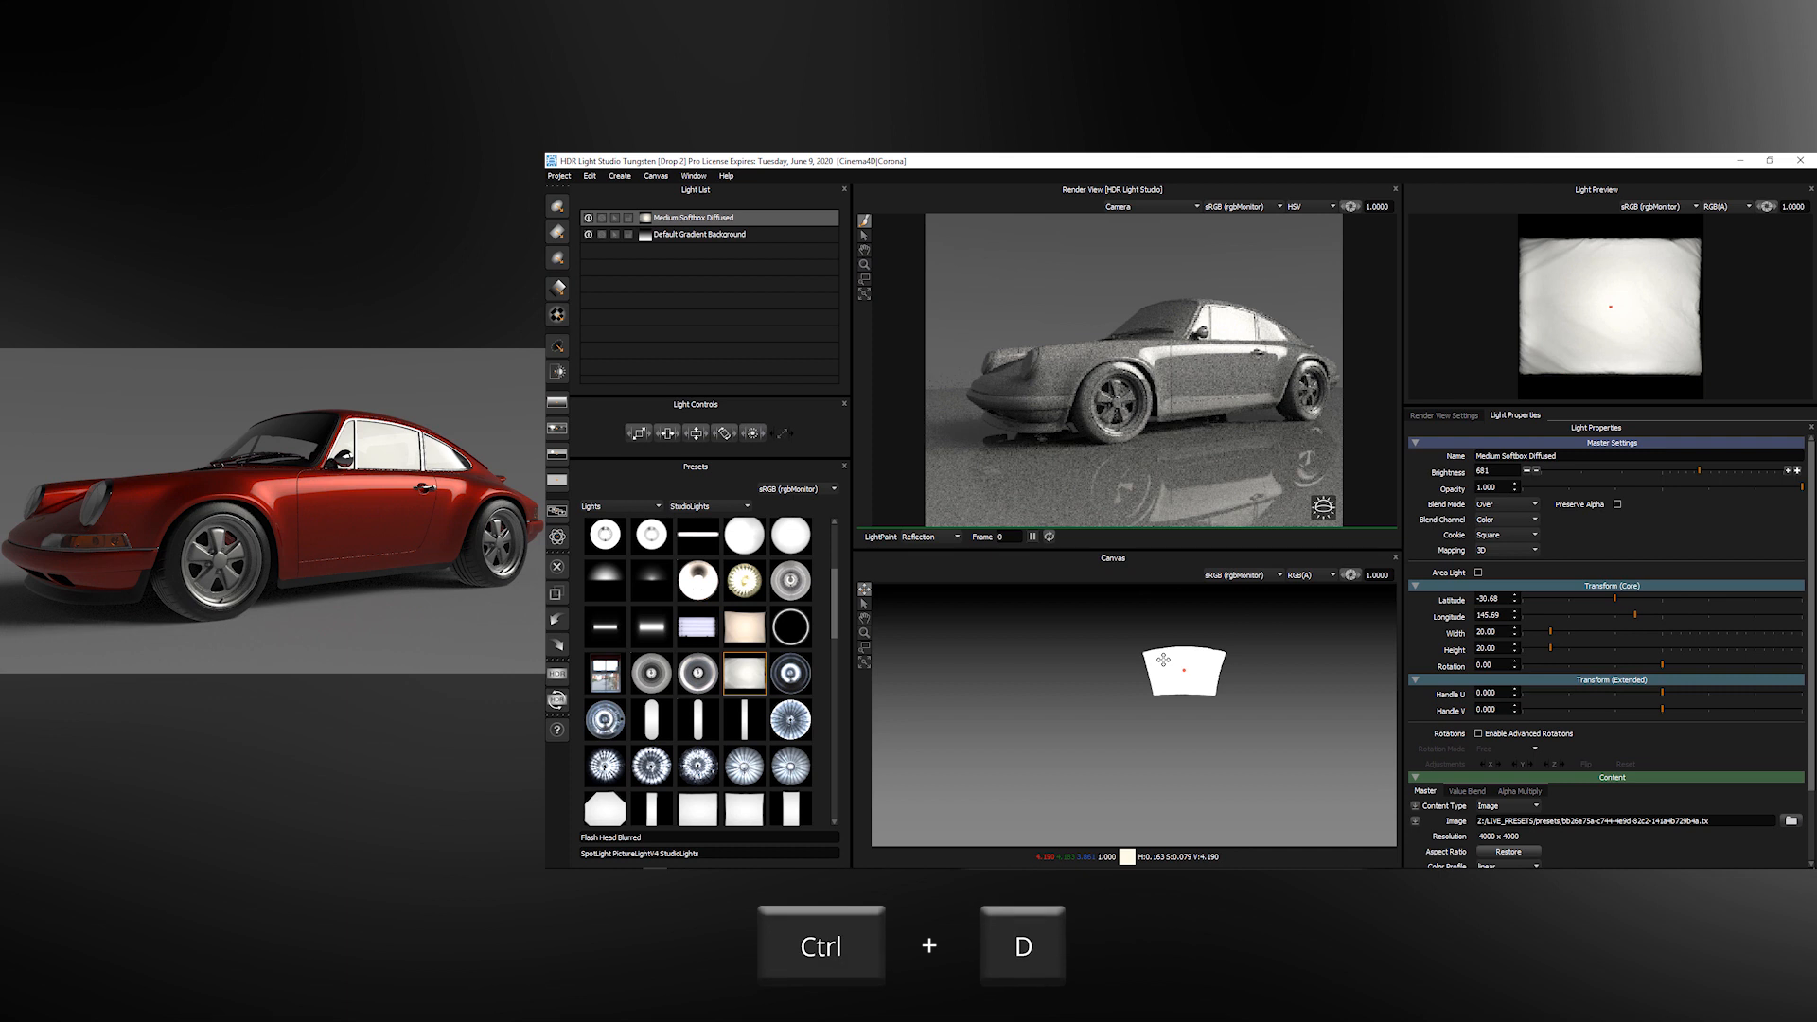
left_click(1135, 320)
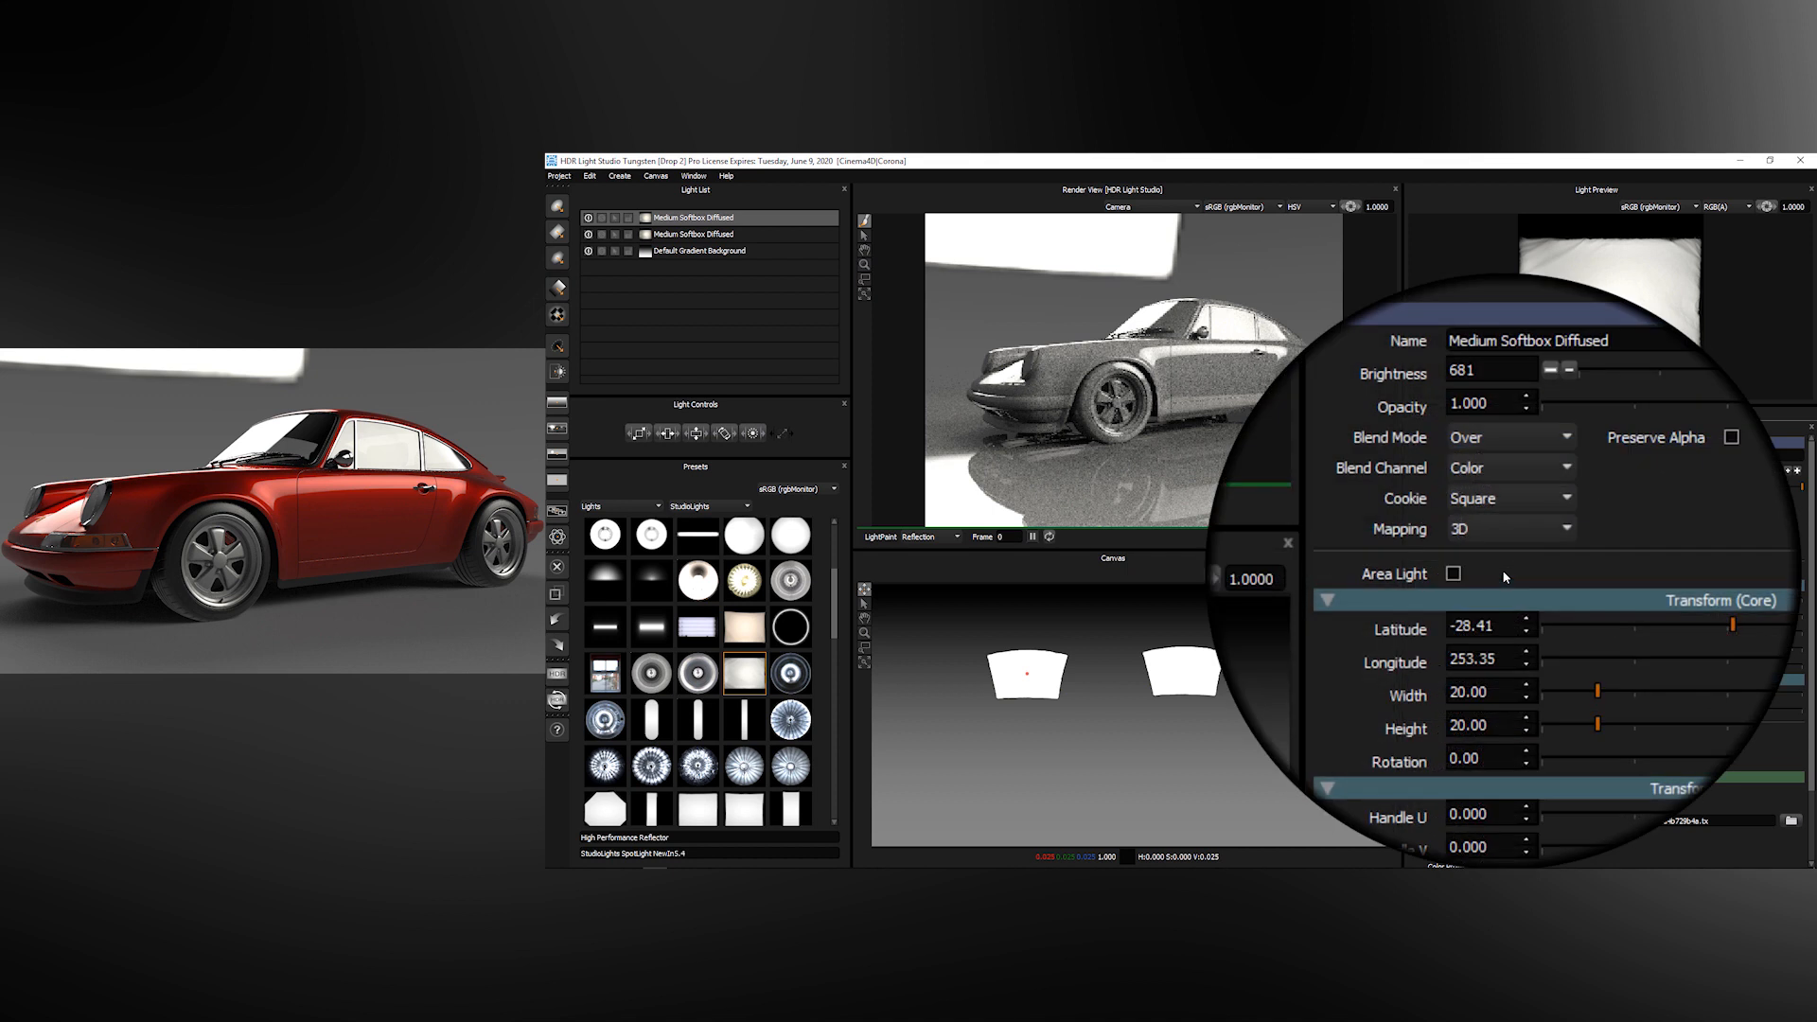
left_click(1478, 526)
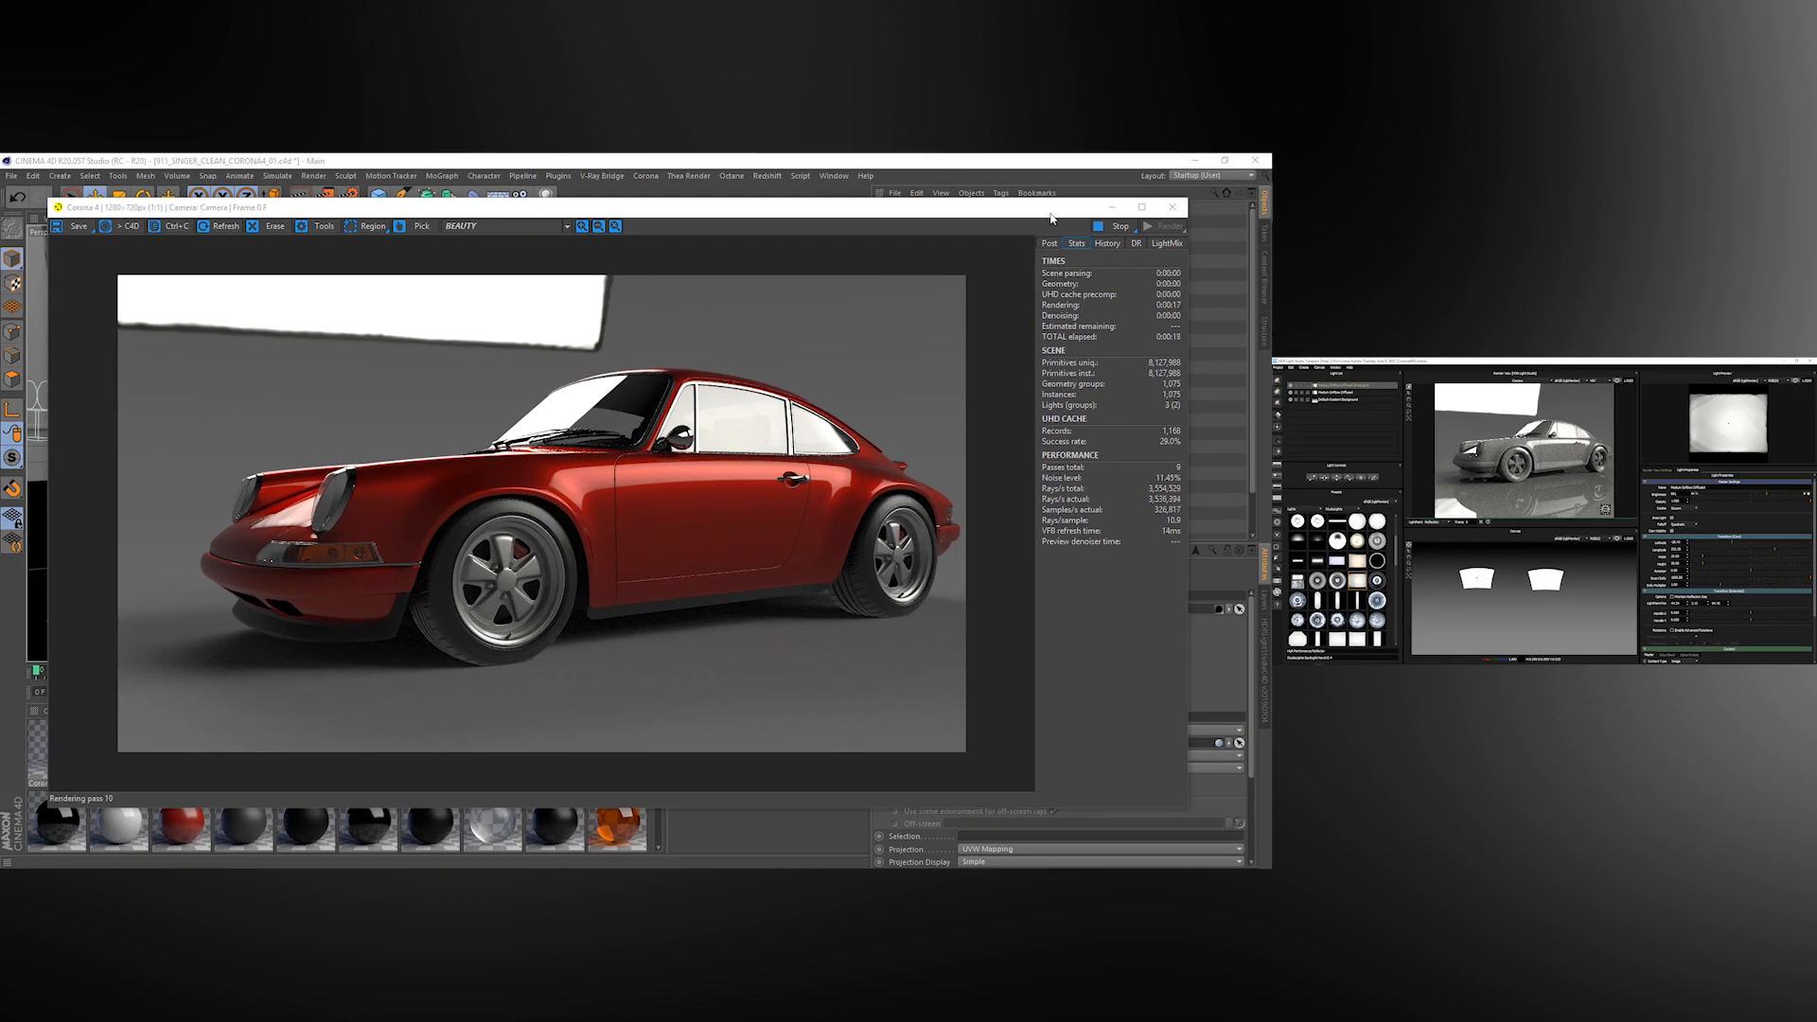
Switch to Cinema 4D and examine the softbox area light's plane object and its emission material under the HDRLightStudio.Corona hook
left_click_drag(1048, 223, 866, 768)
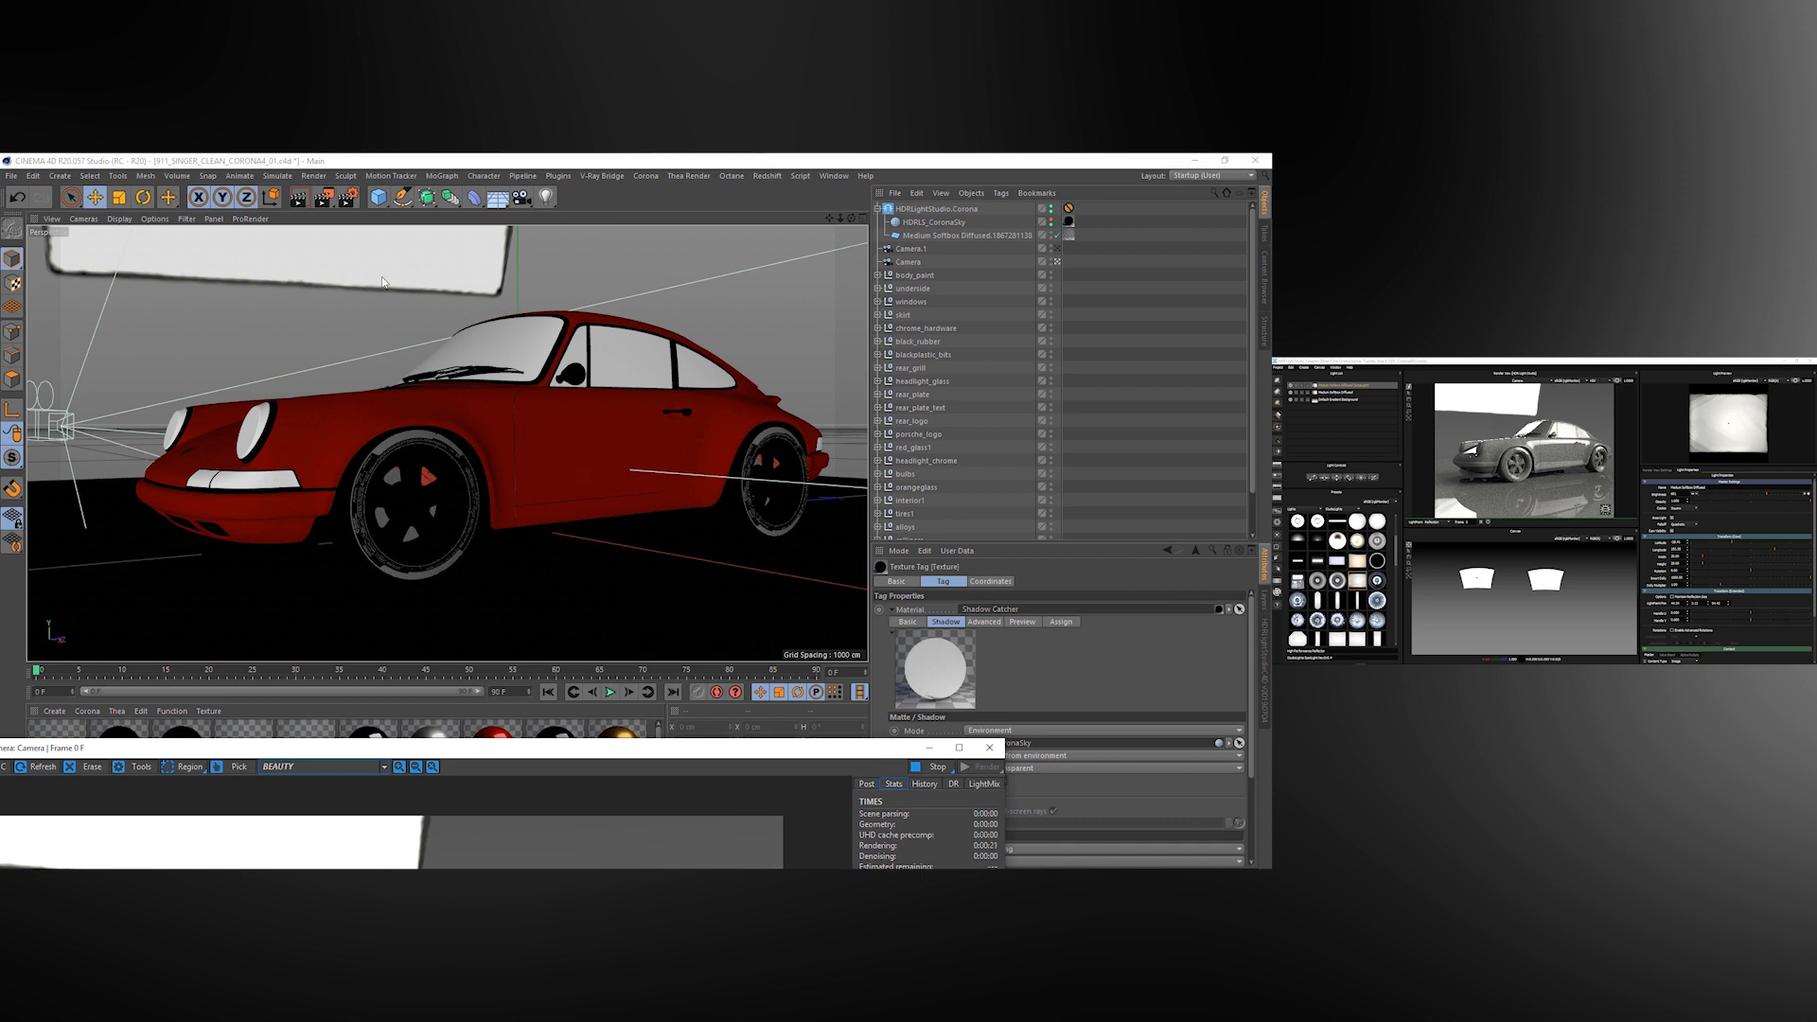
left_click(935, 236)
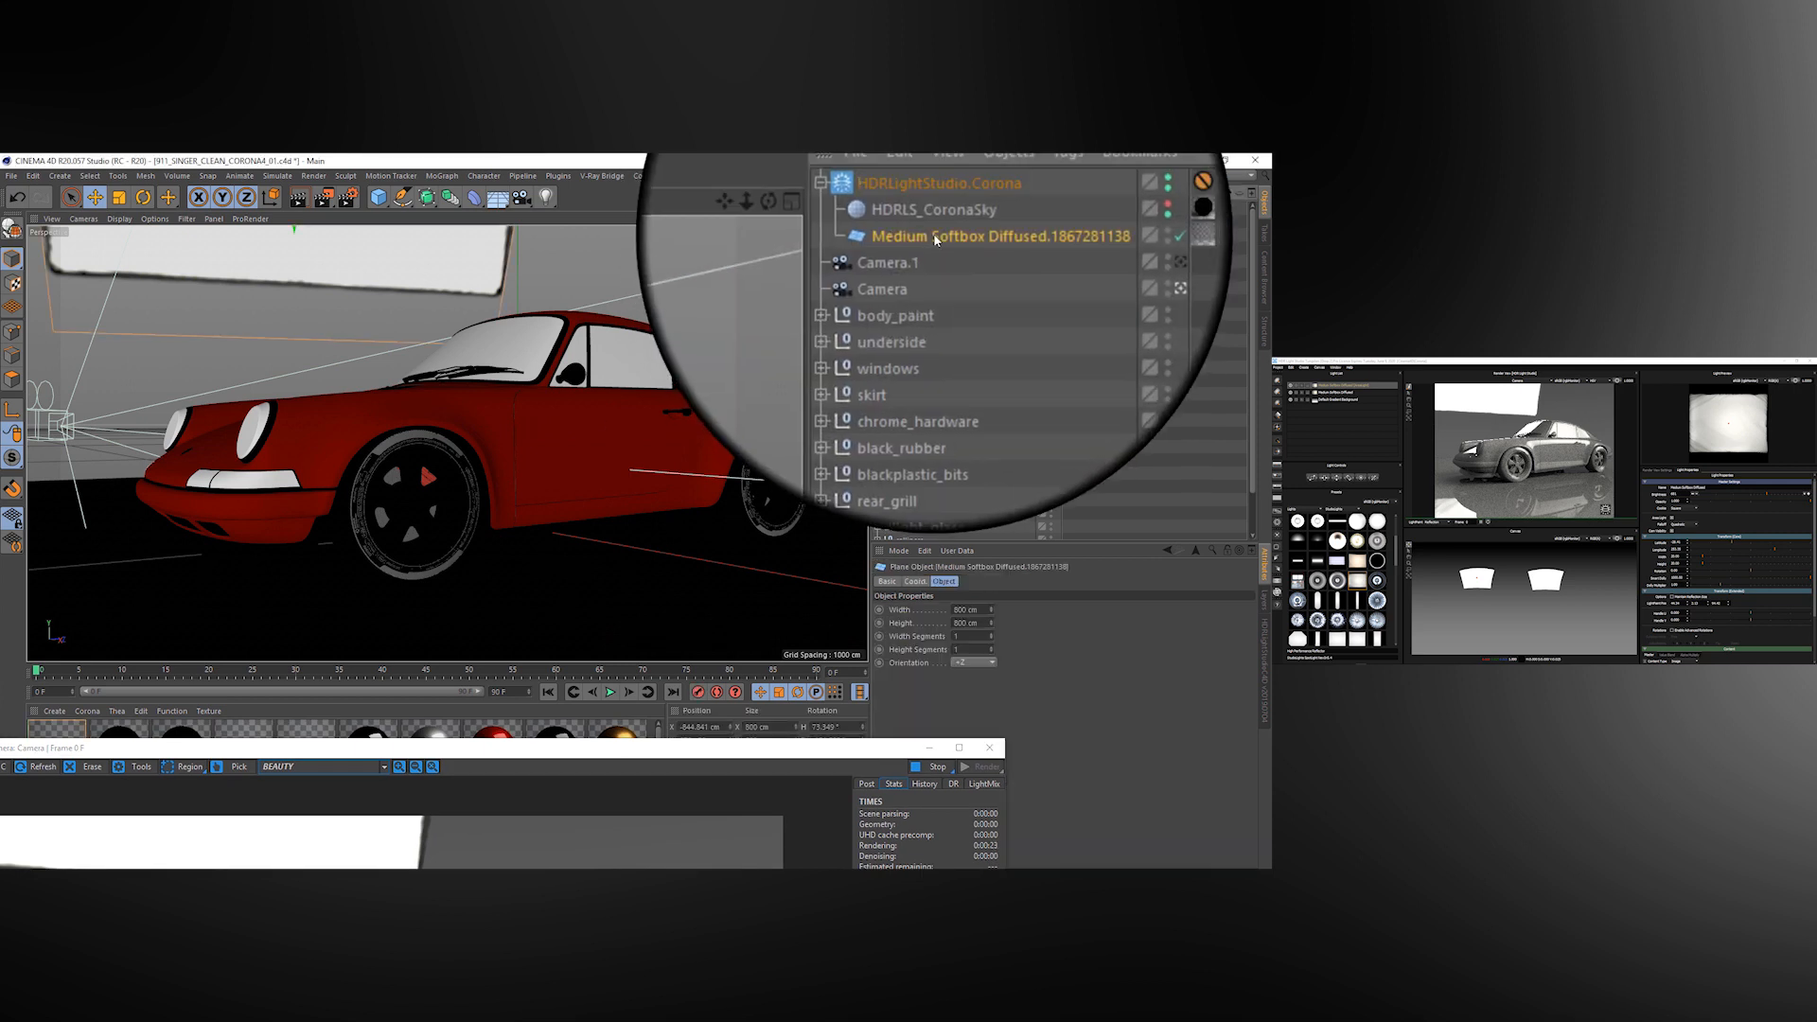
left_click(1202, 235)
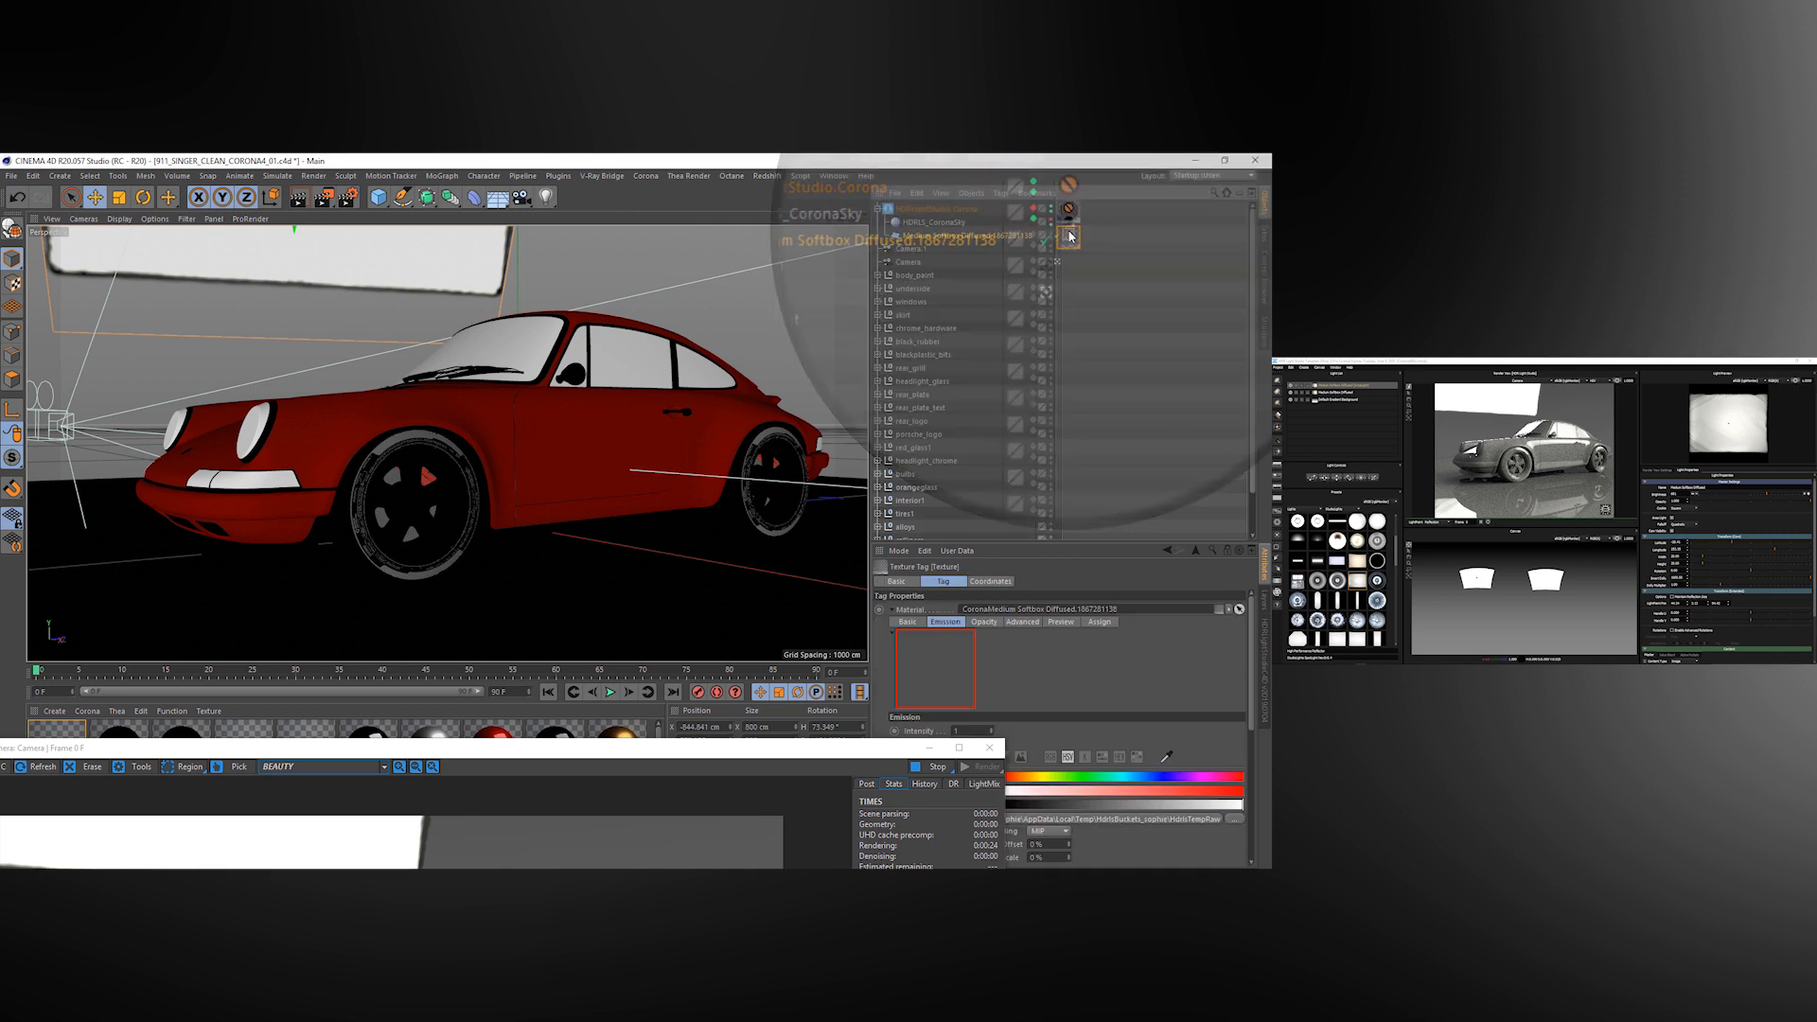
left_click_drag(803, 748, 562, 673)
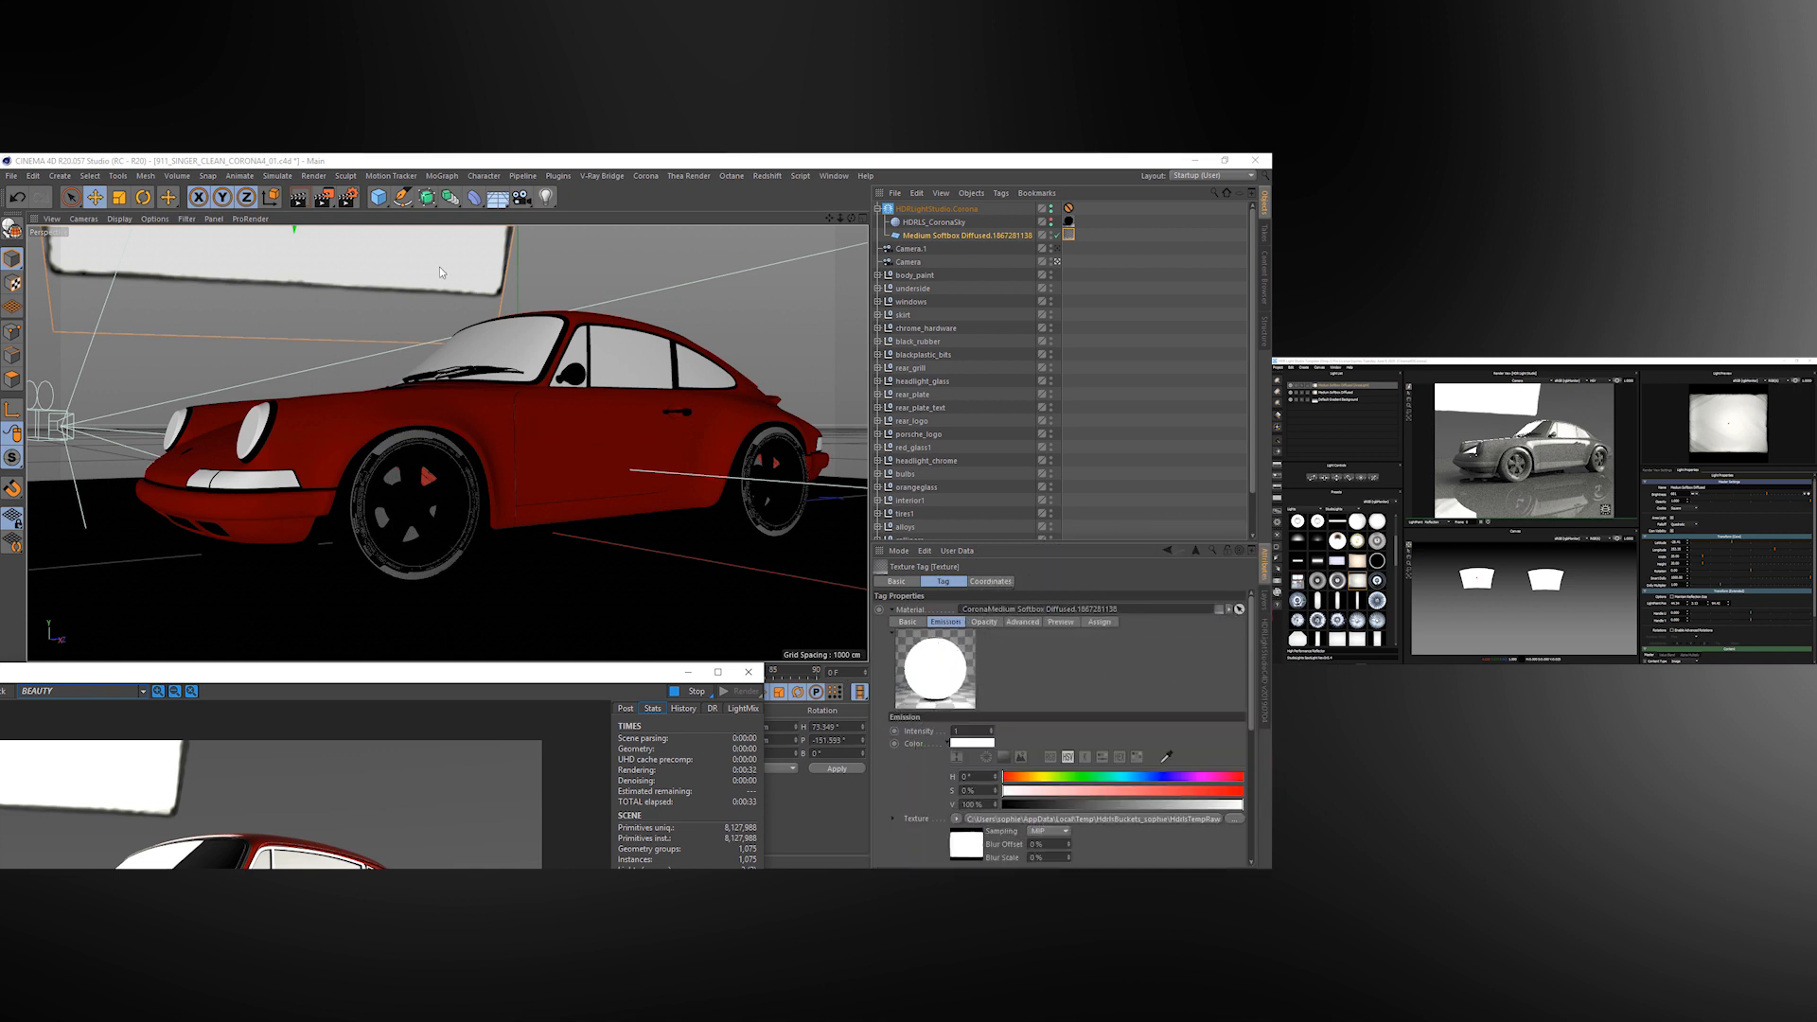
left_click_drag(615, 680, 943, 387)
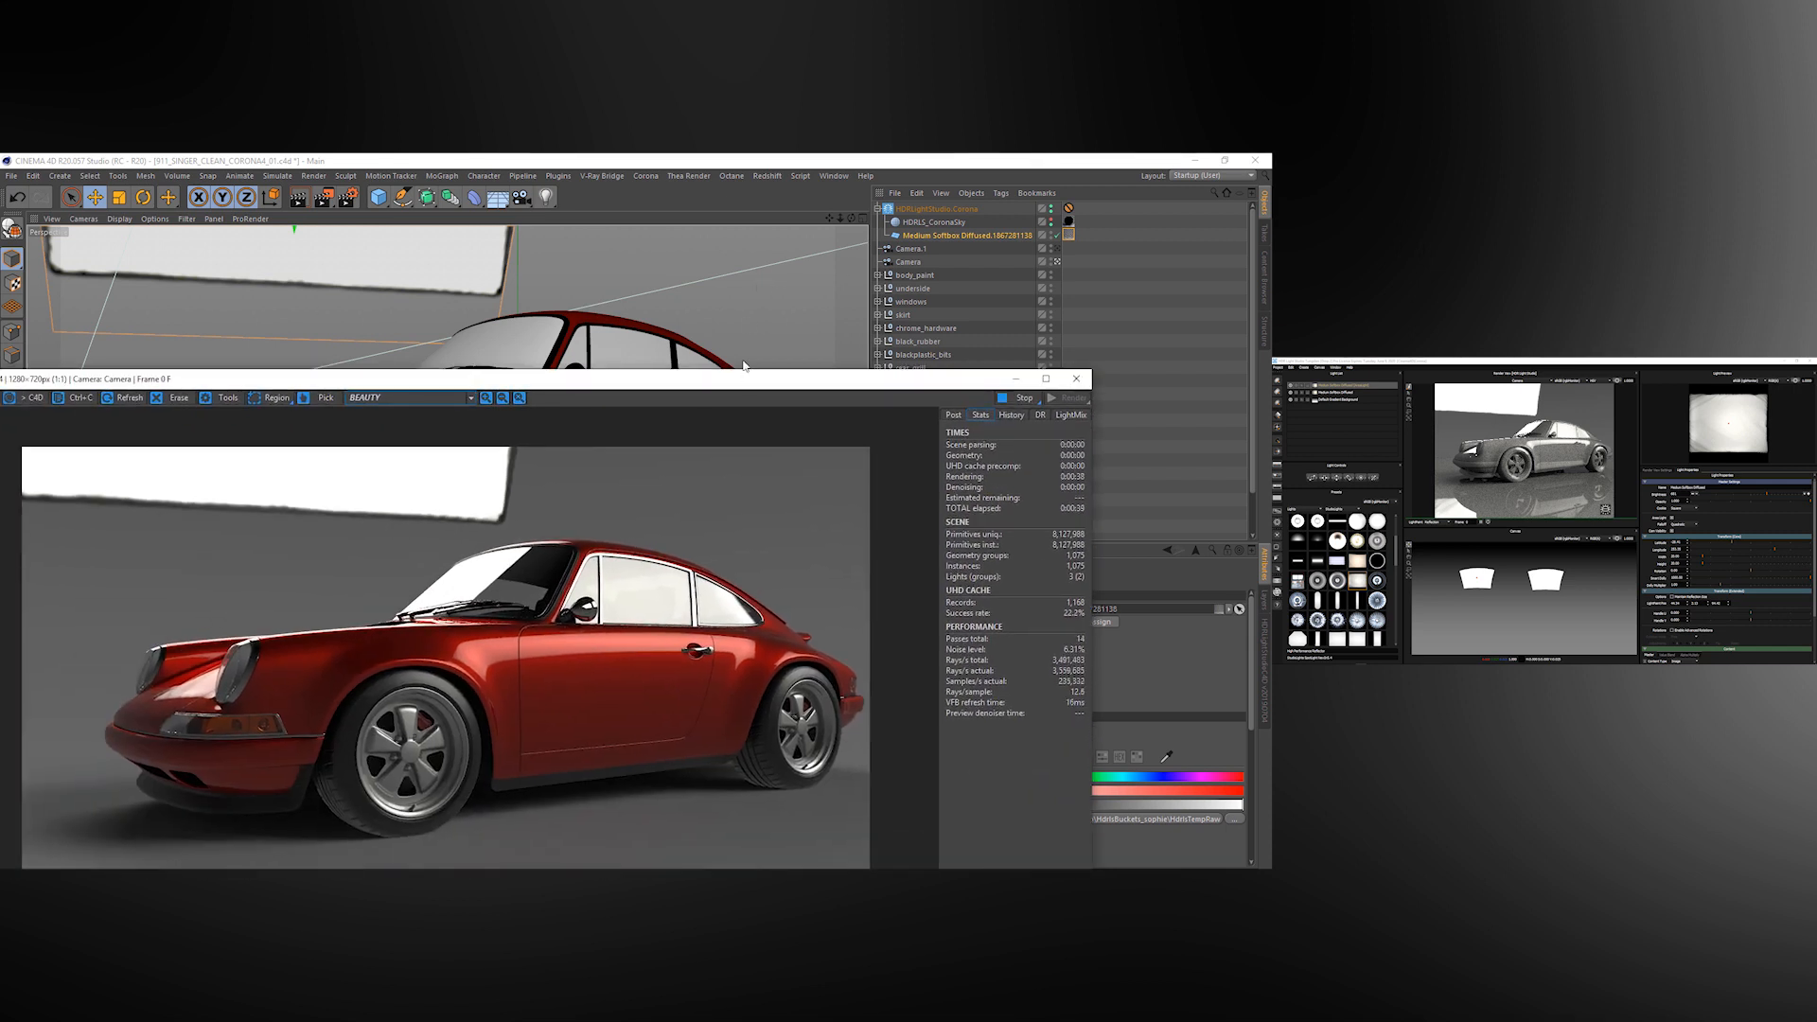
left_click_drag(748, 380, 863, 208)
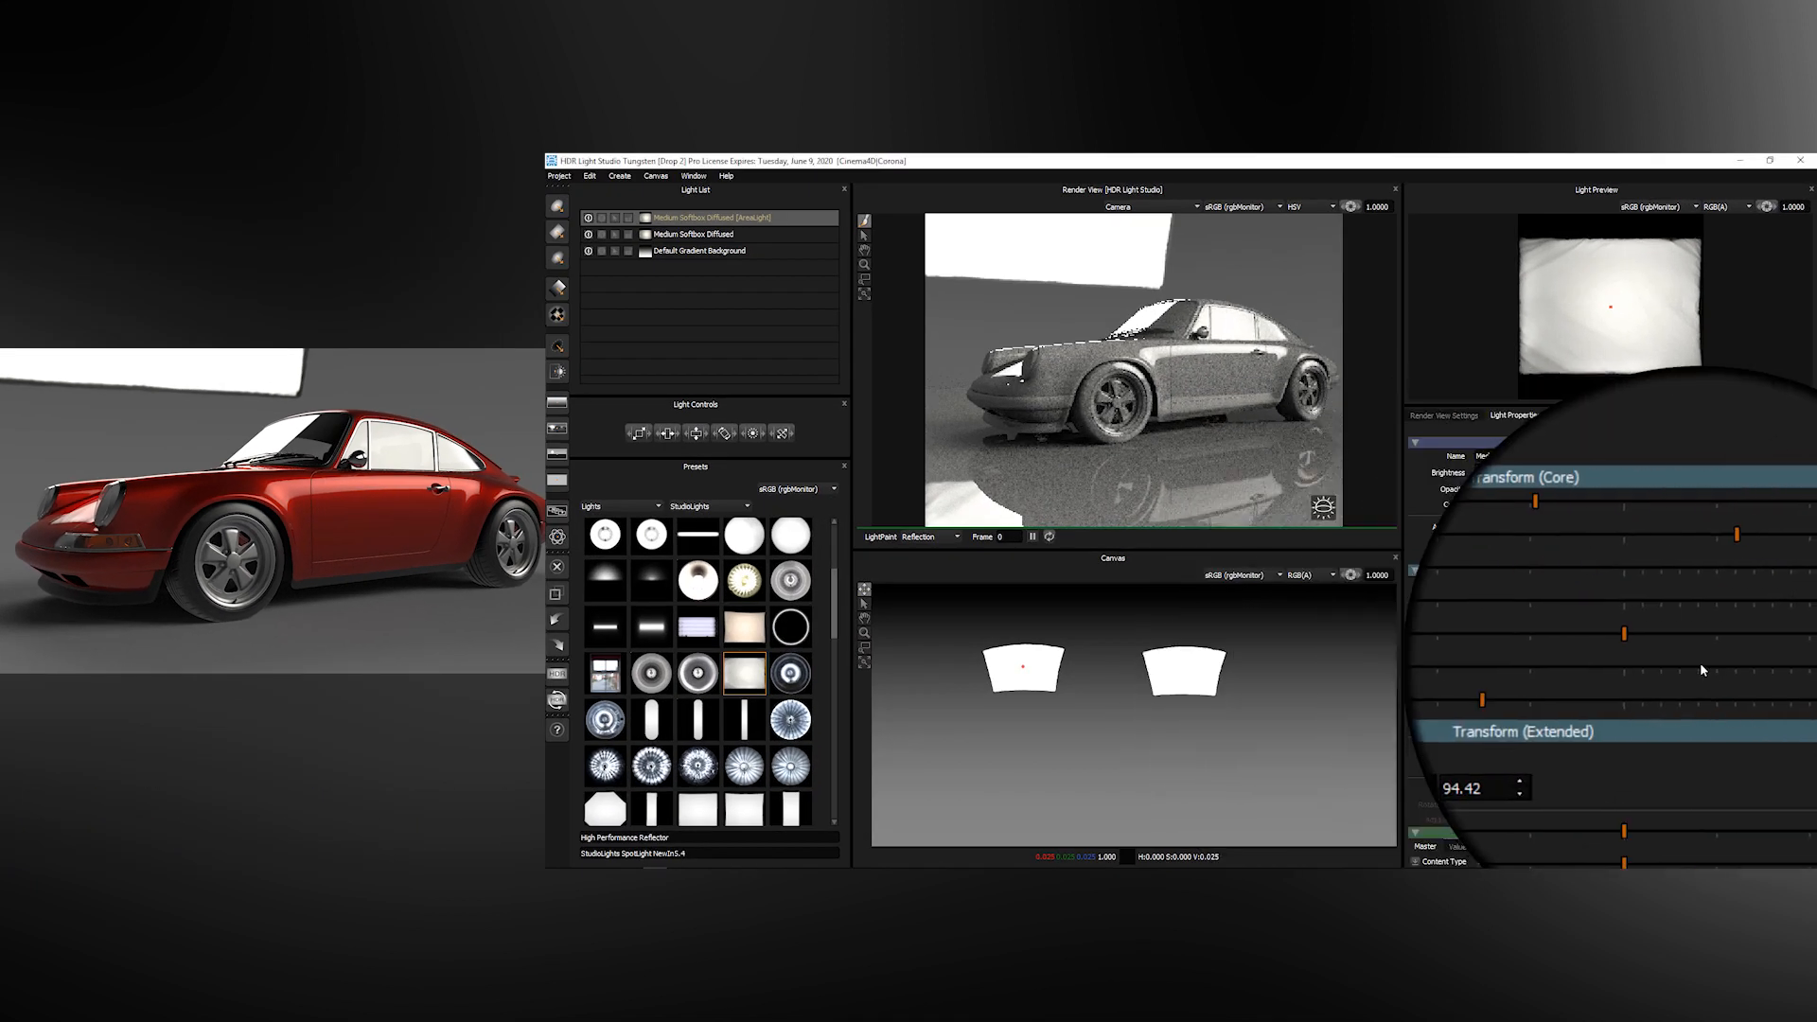
Set the area light's Smart Dolly distance to about 140 in HDR Light Studio
left_click(1703, 666)
left_click(1656, 666)
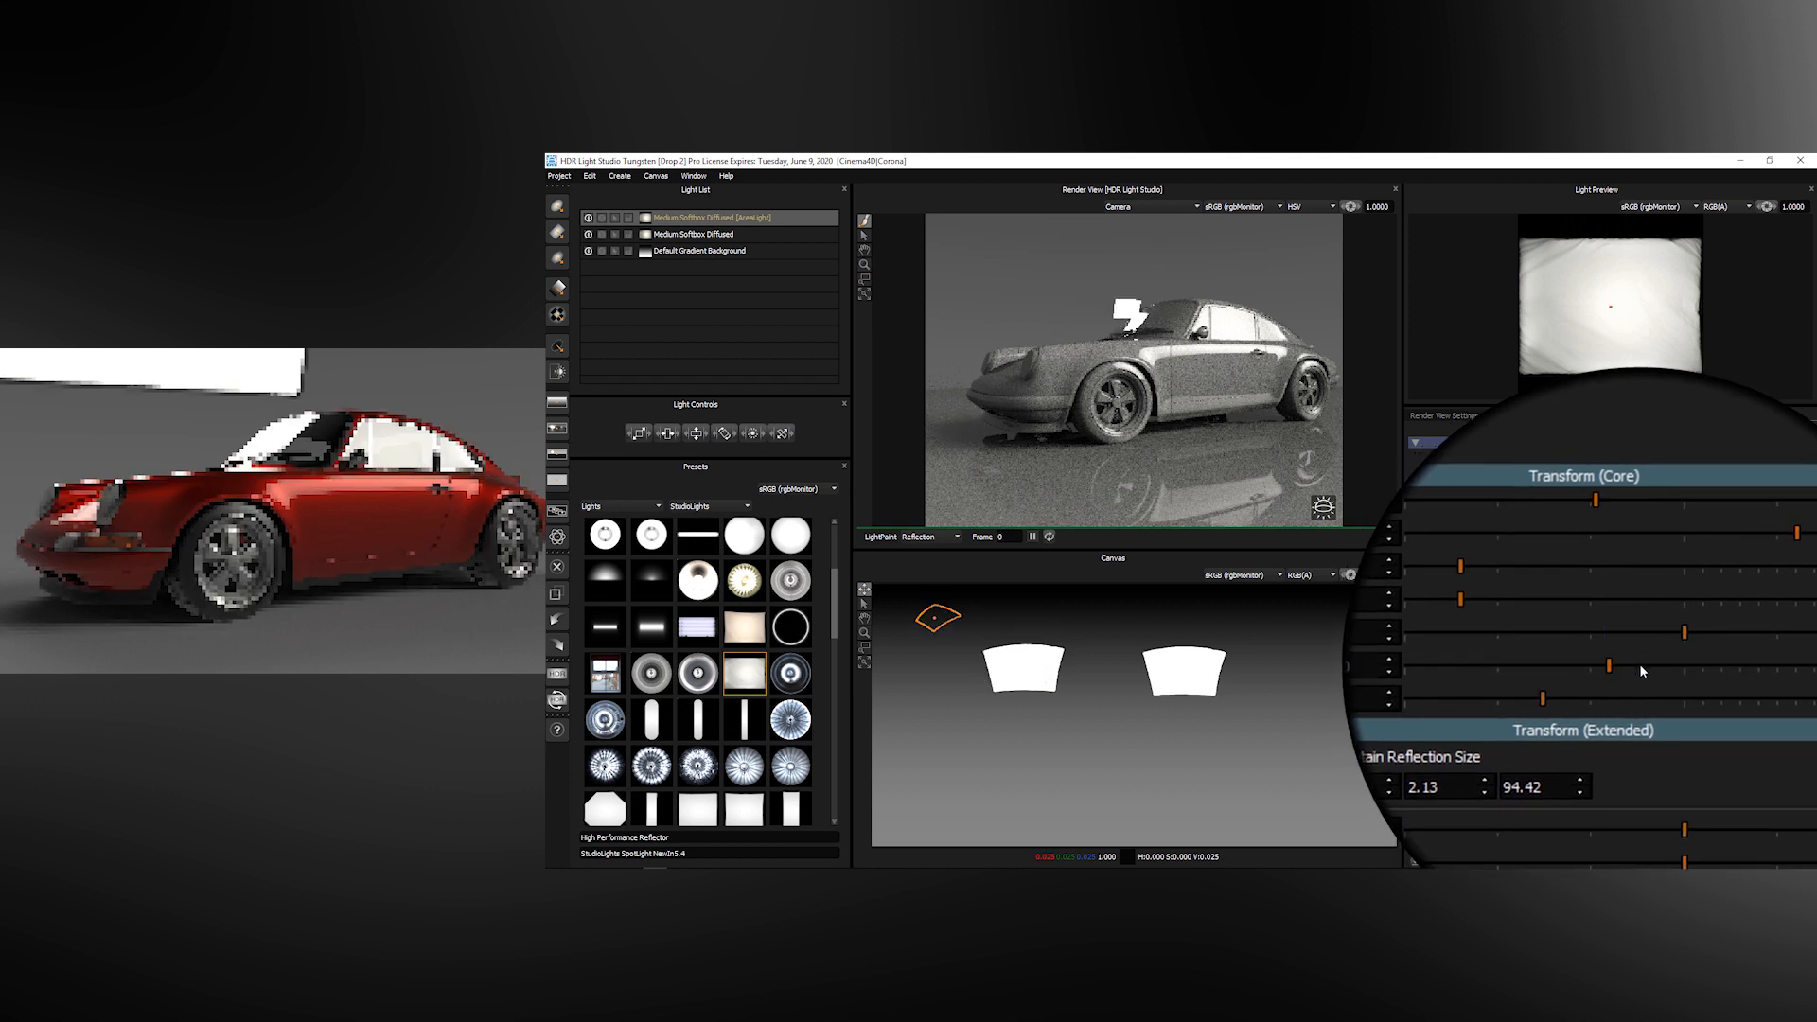
left_click(1675, 668)
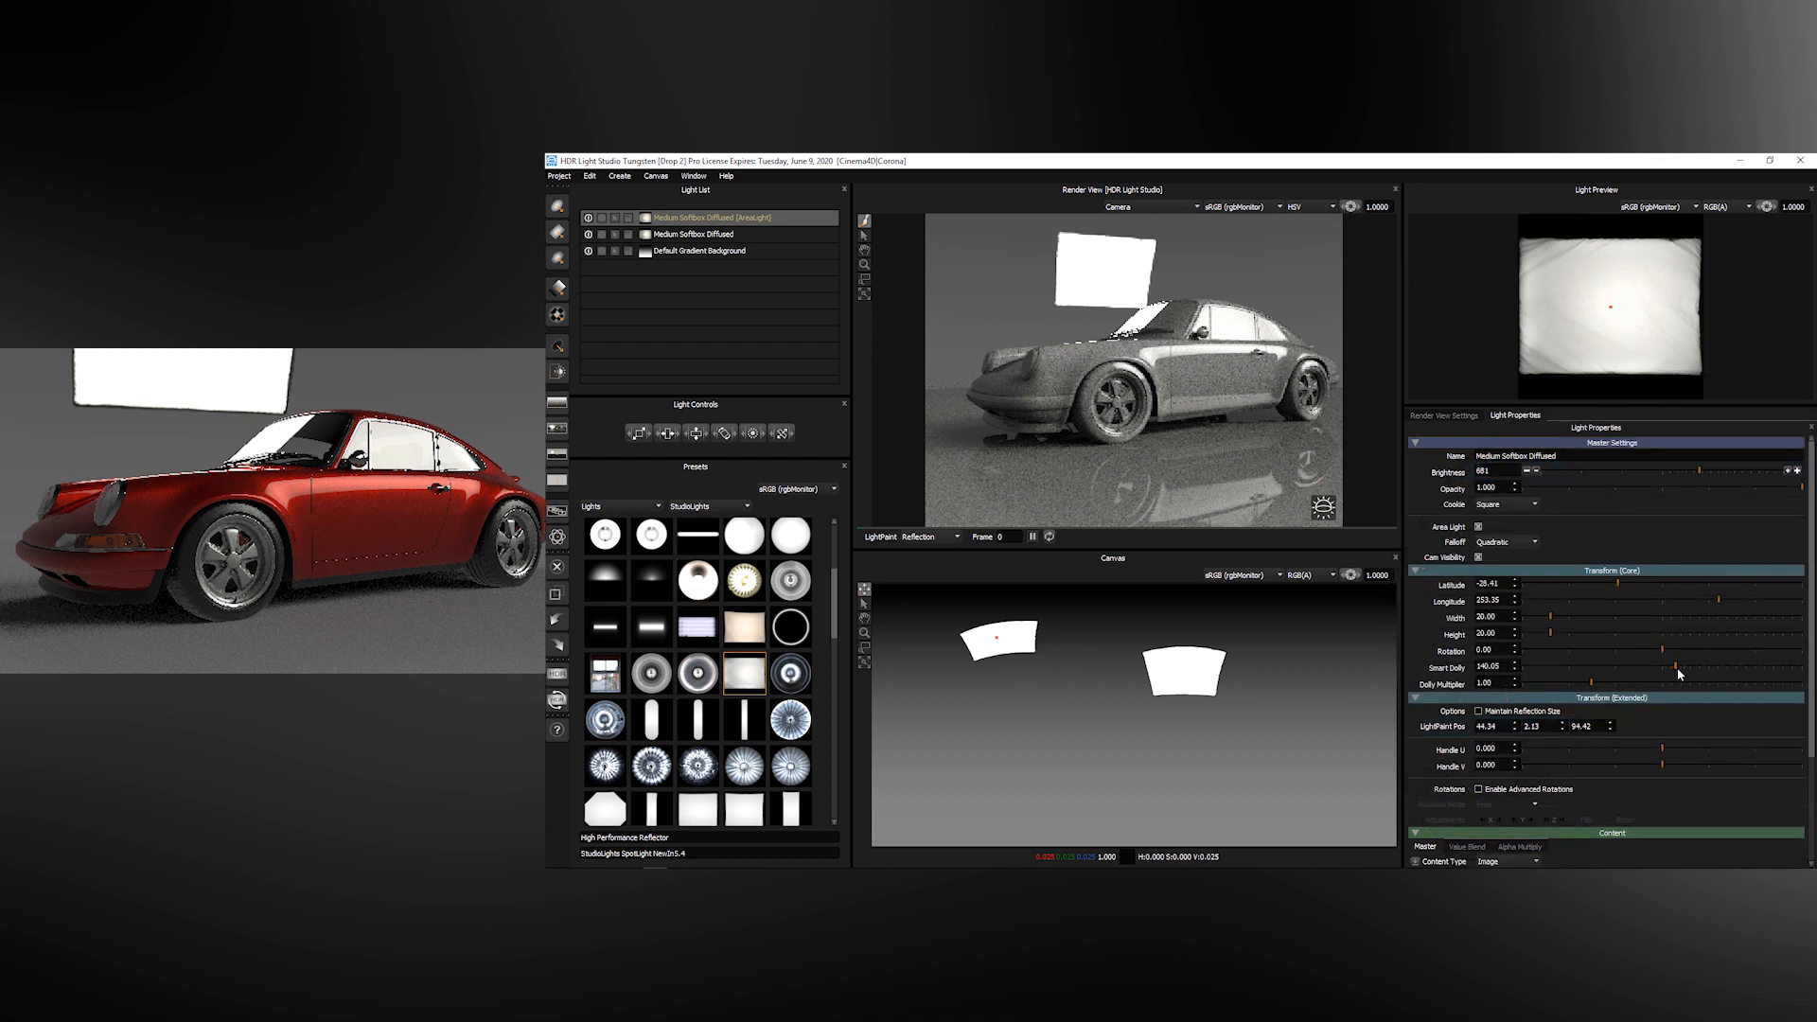
Try the softbox area light at several spots on the car's front, bonnet and rear with LightPaint
left_click(964, 338)
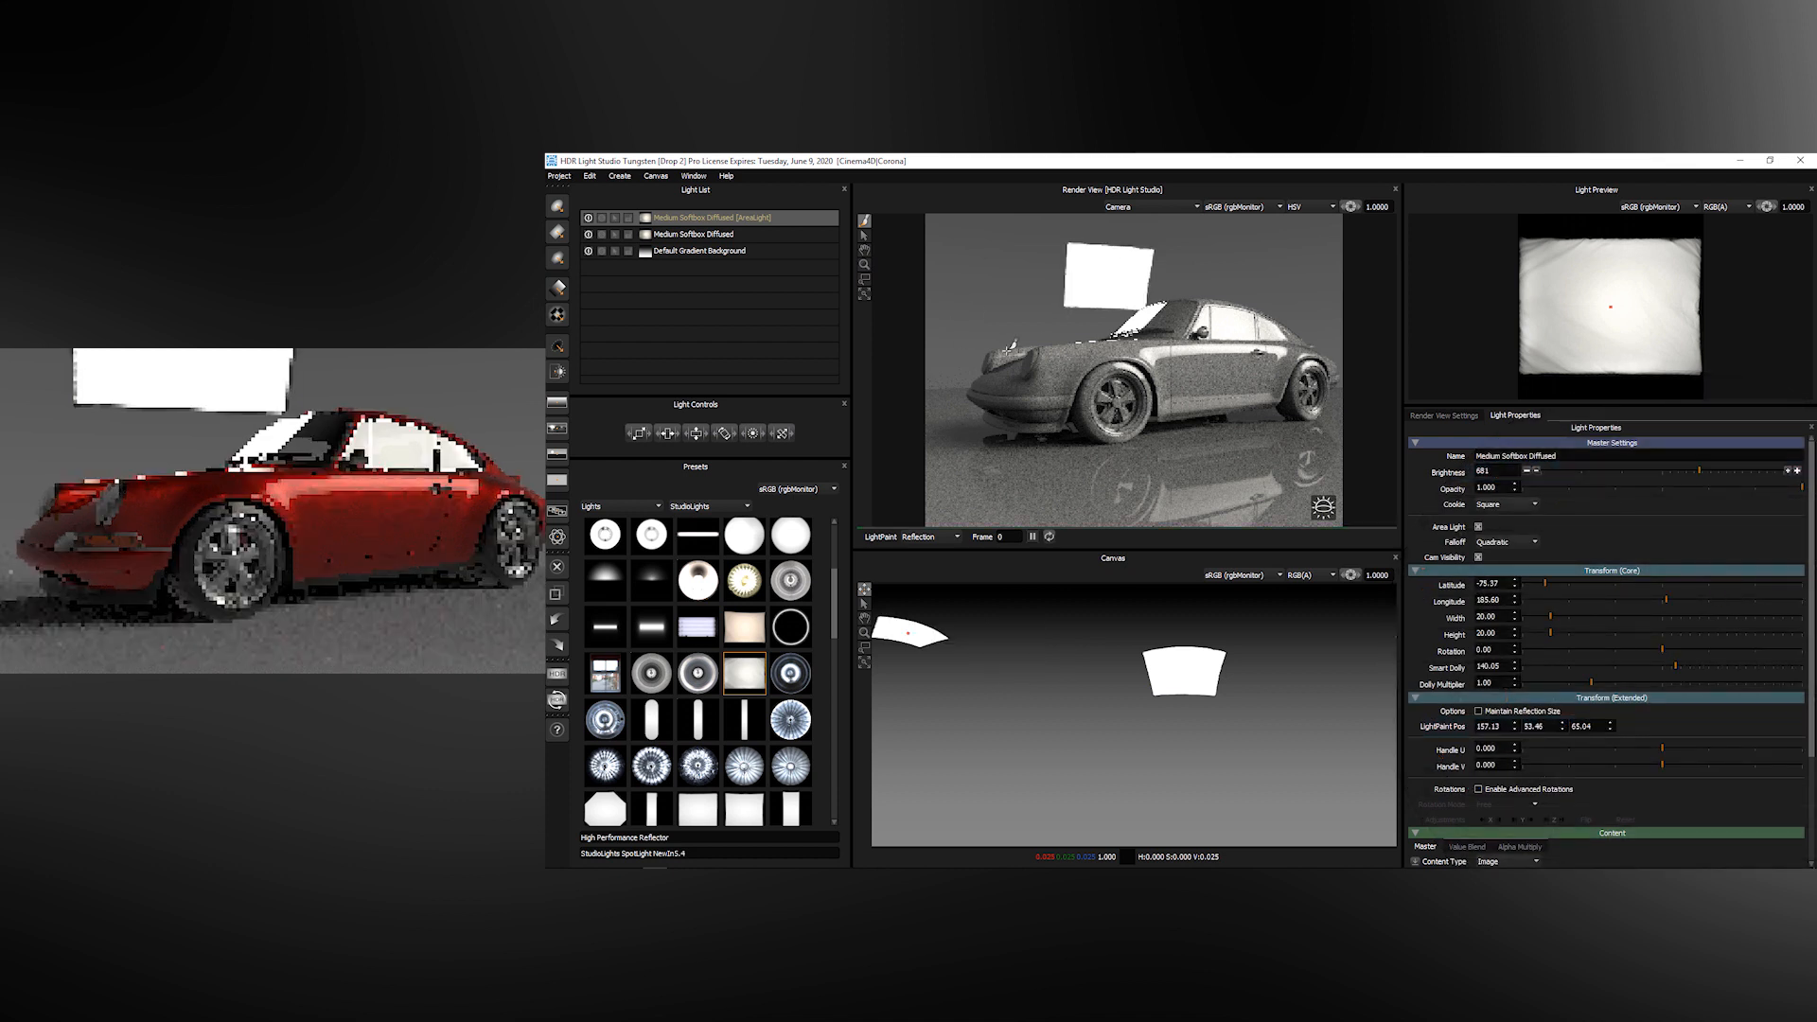
left_click(1060, 372)
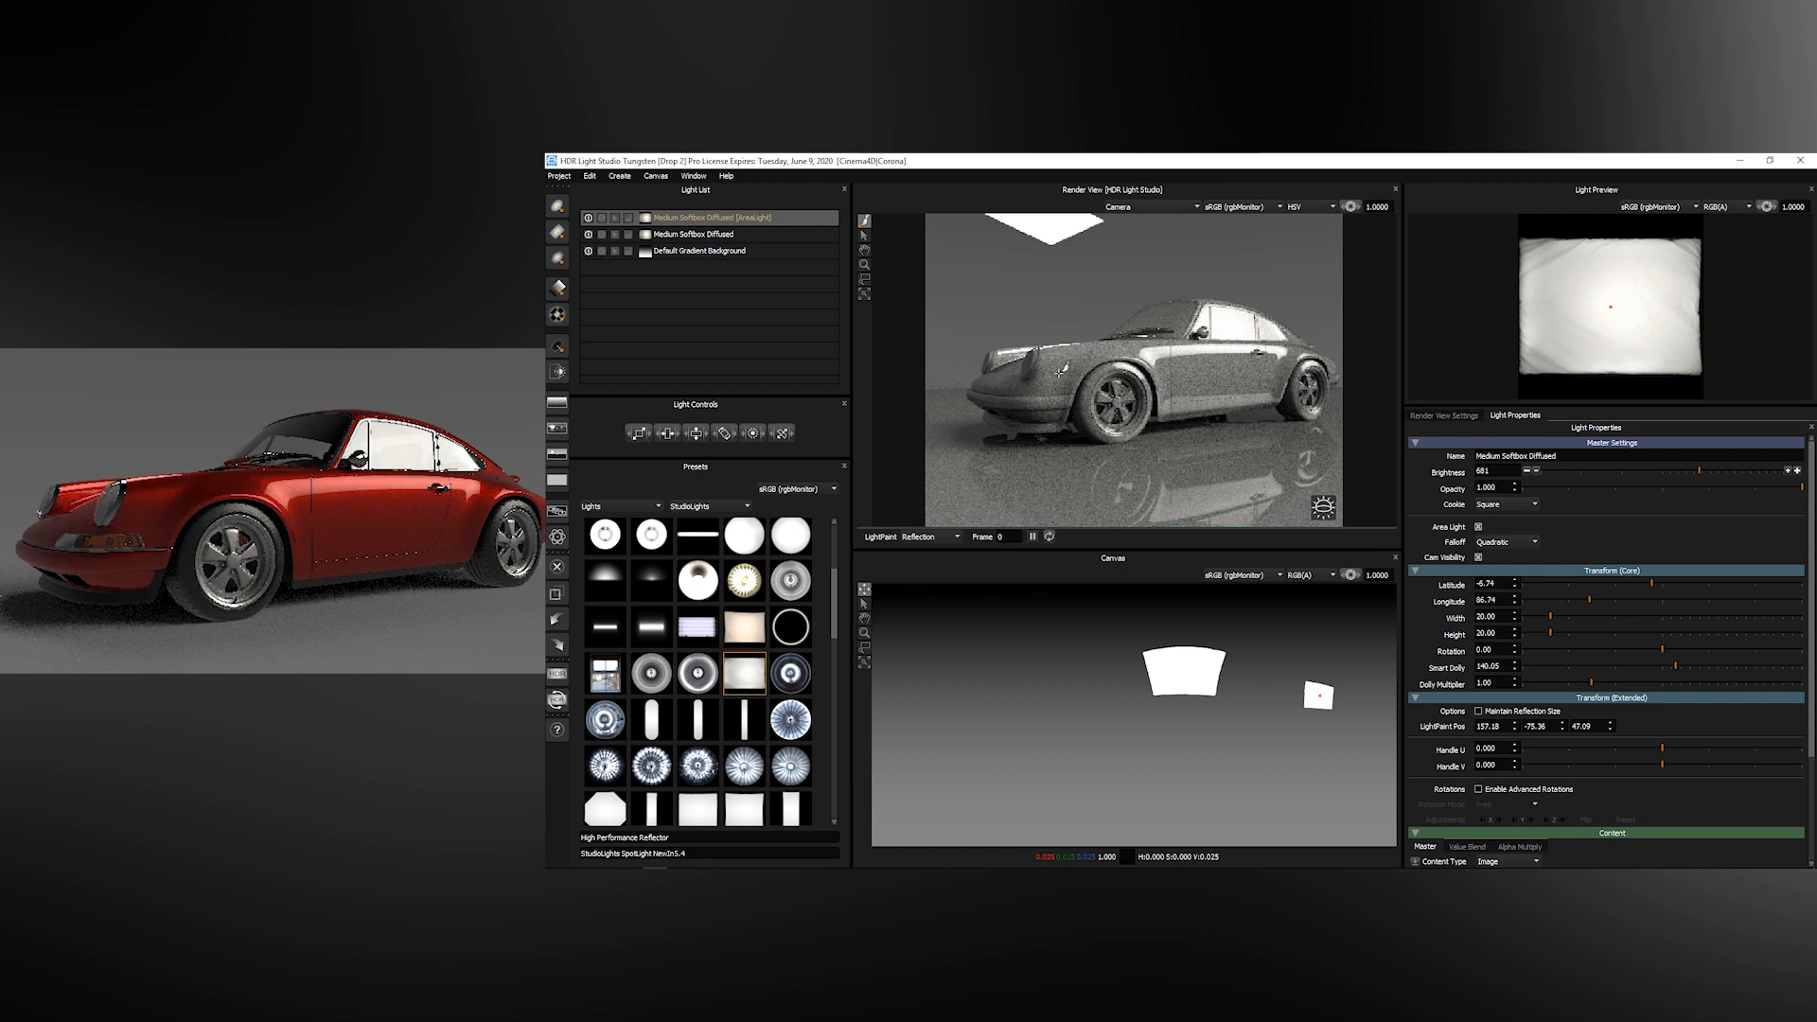
left_click(1294, 330)
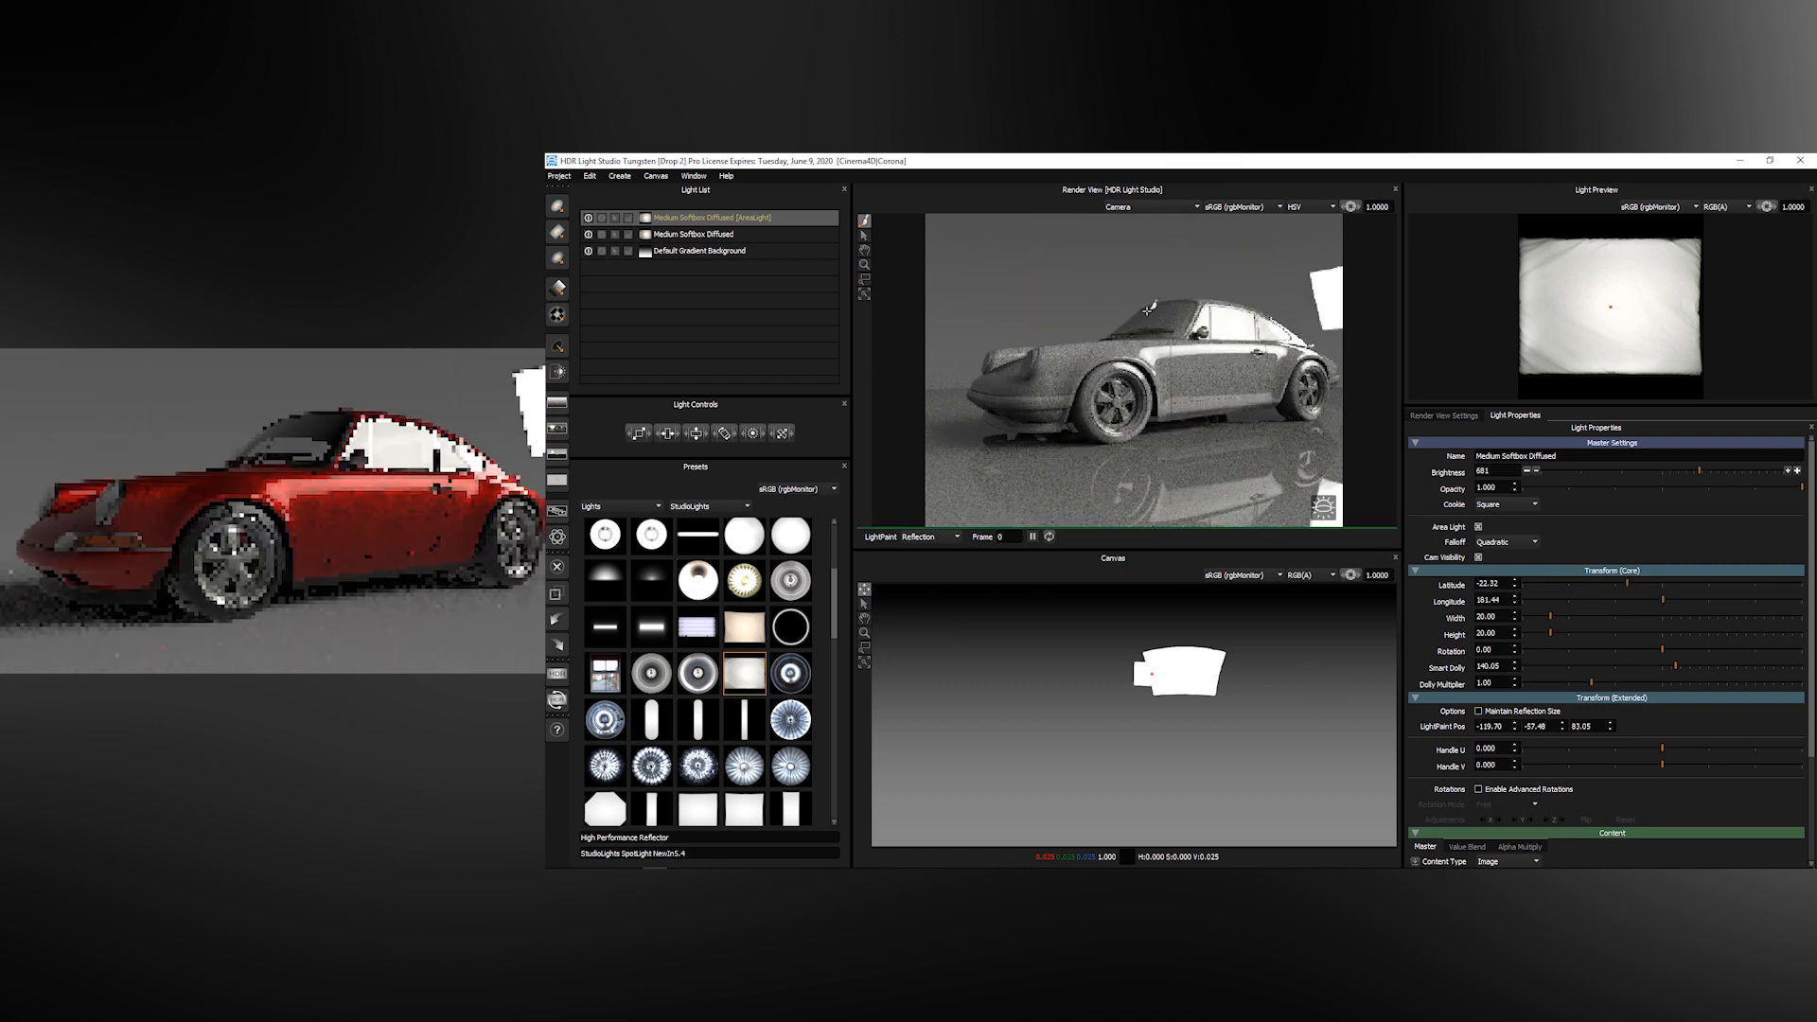
left_click(1068, 342)
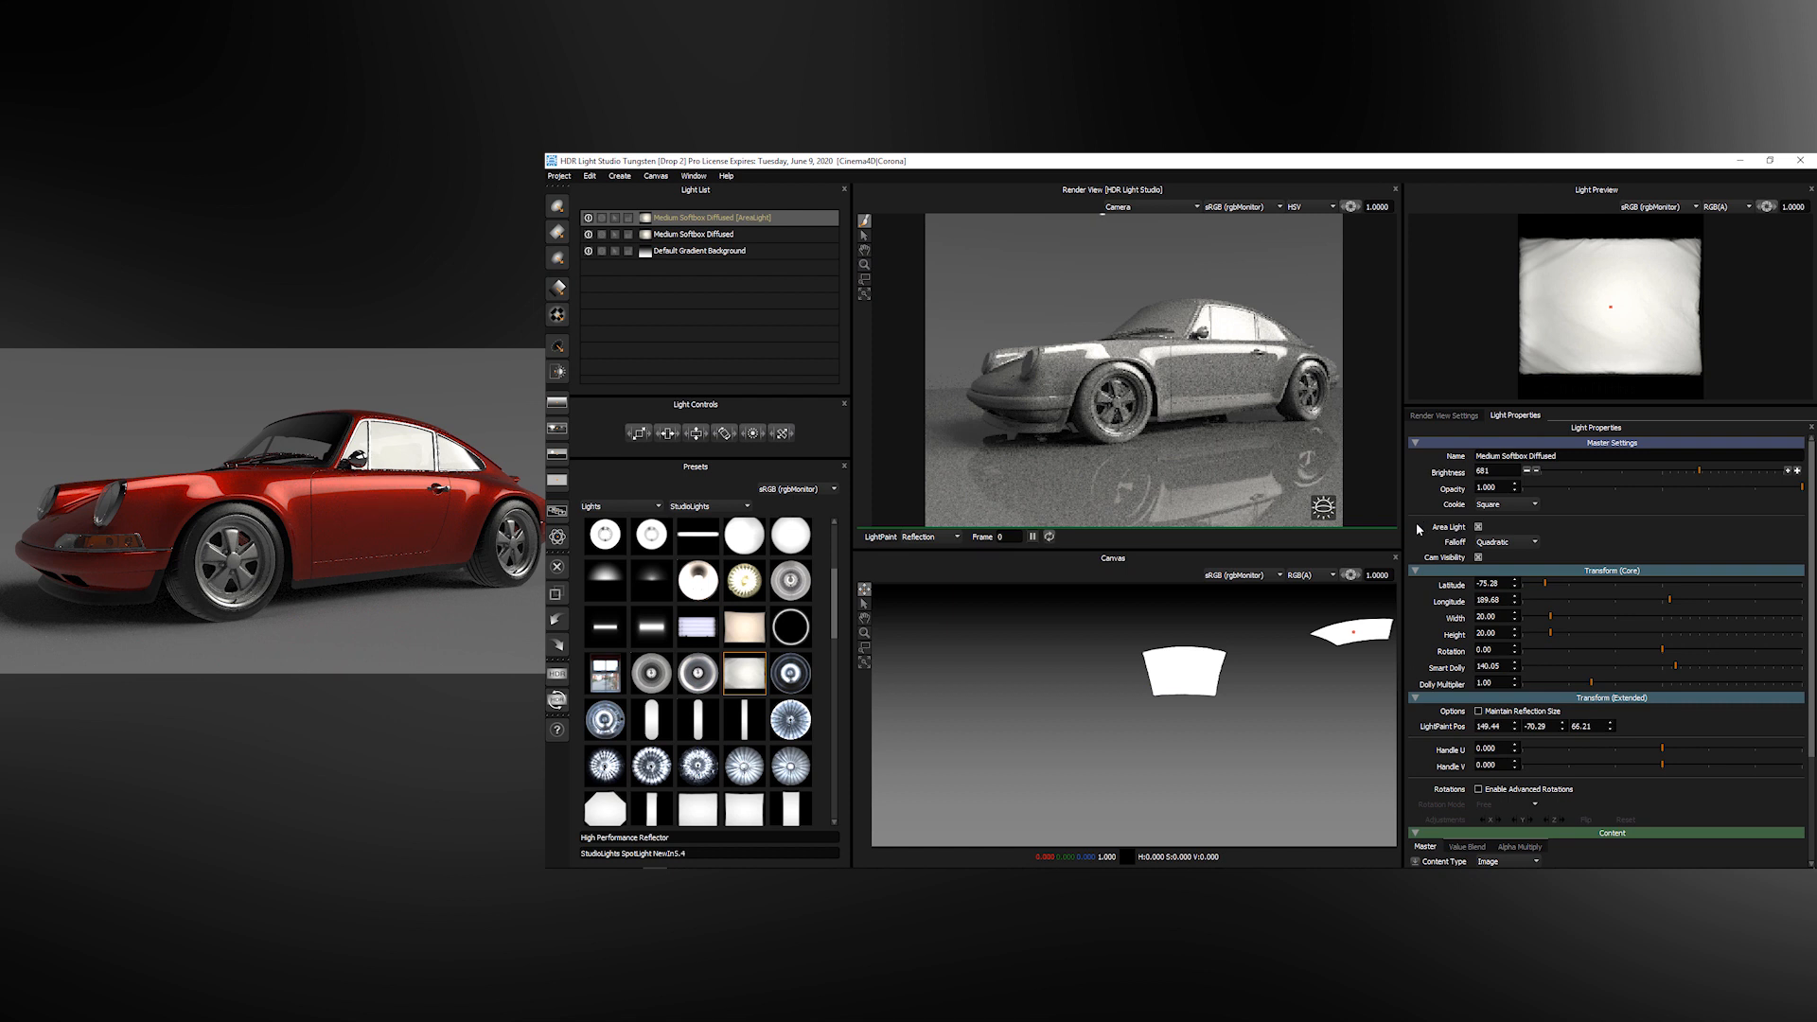
Turn off Area Light for the softbox, LightPaint it onto the windscreen, and set its brightness to 110
left_click(1480, 529)
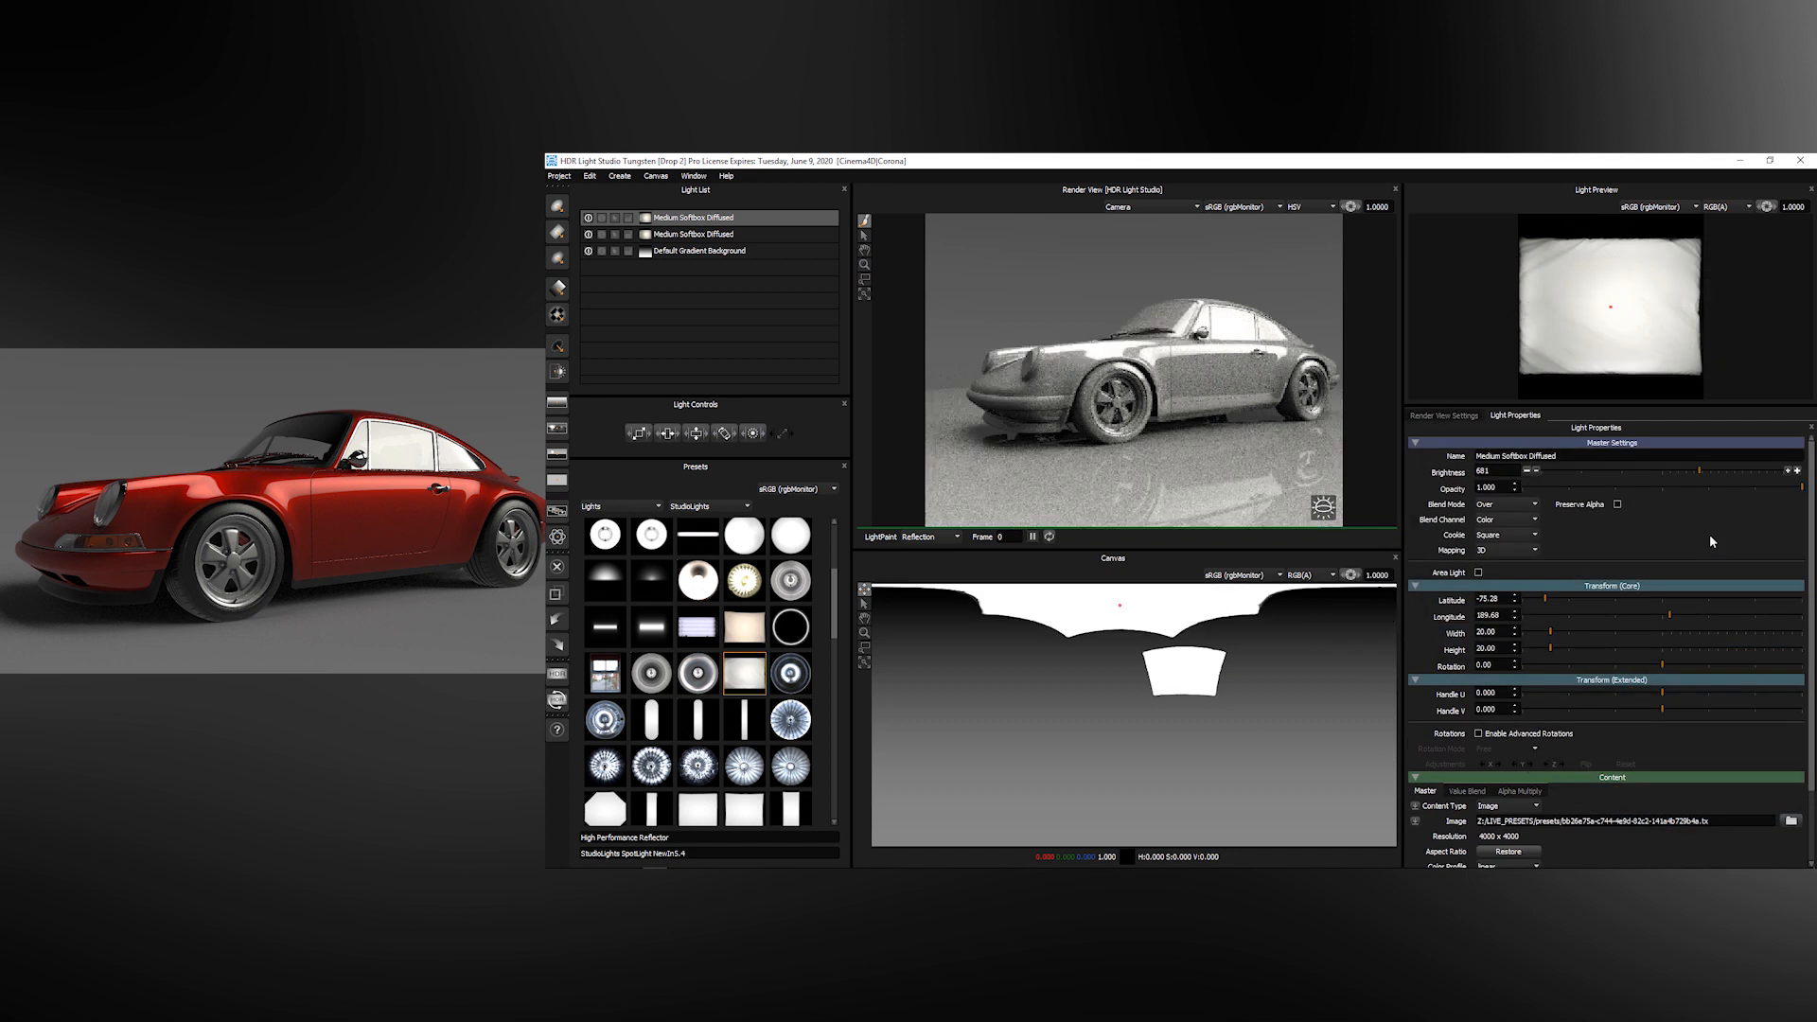
left_click(1152, 308)
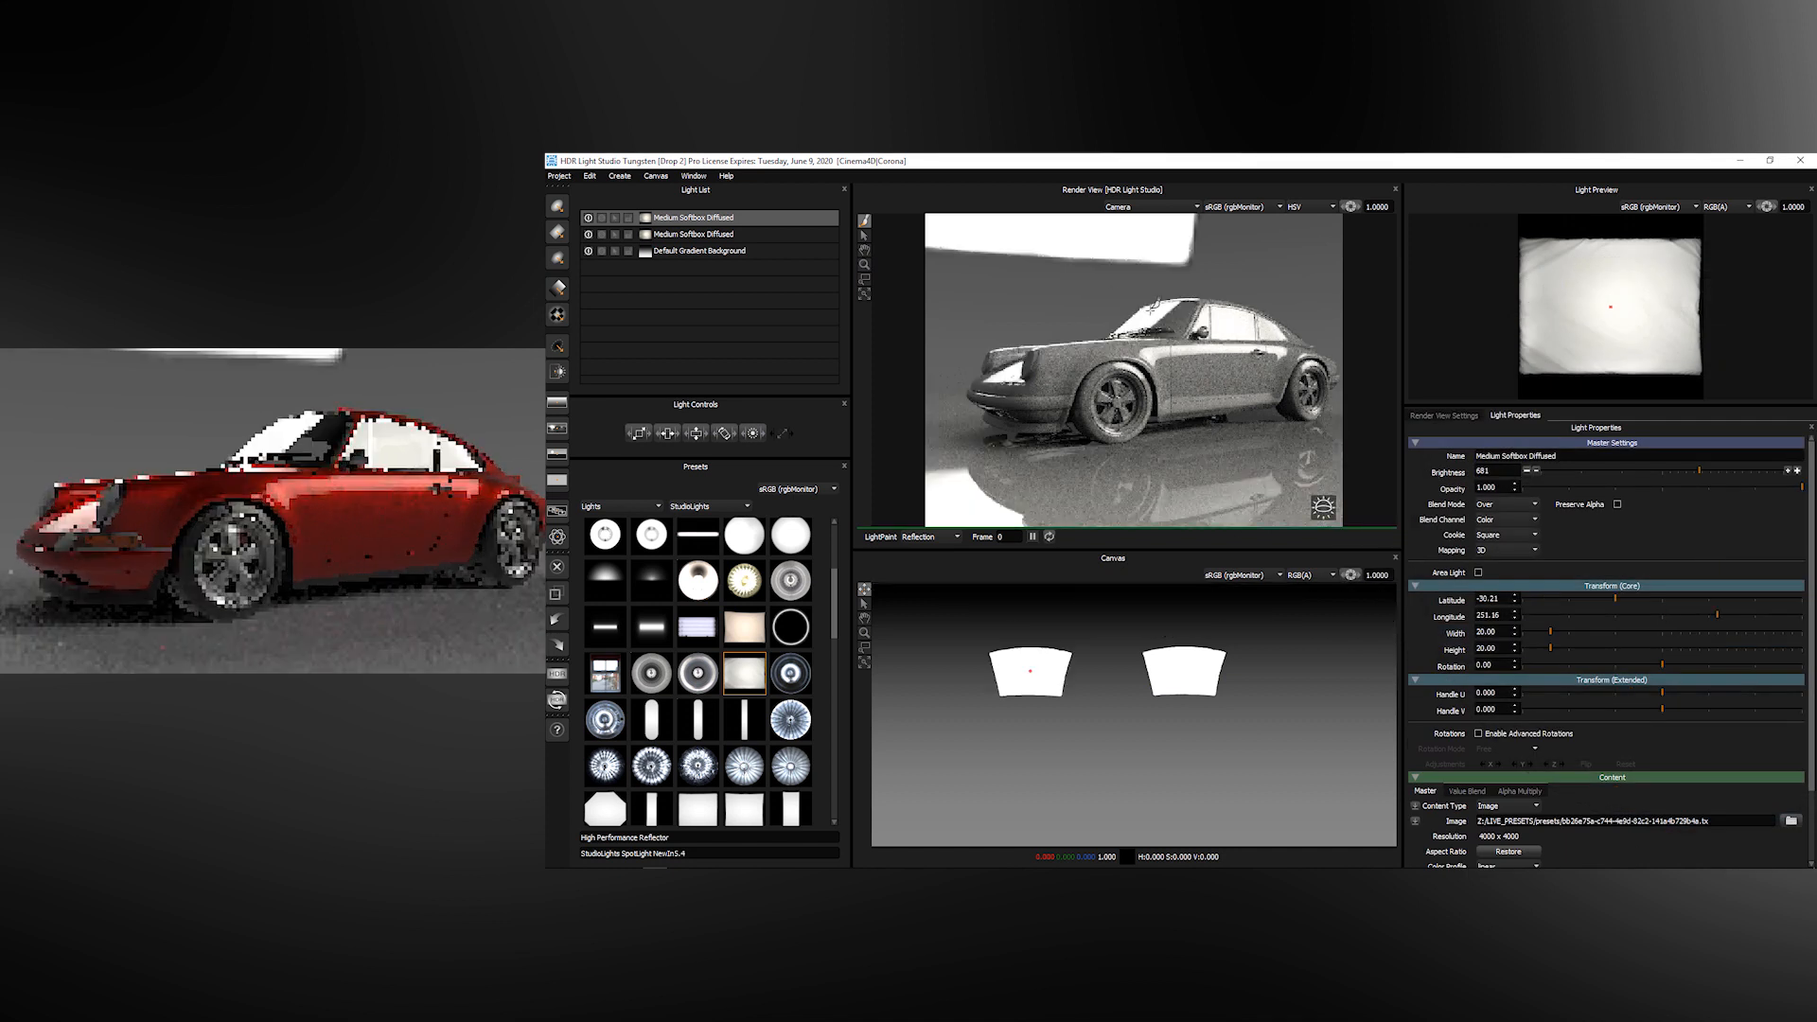
left_click(1077, 342)
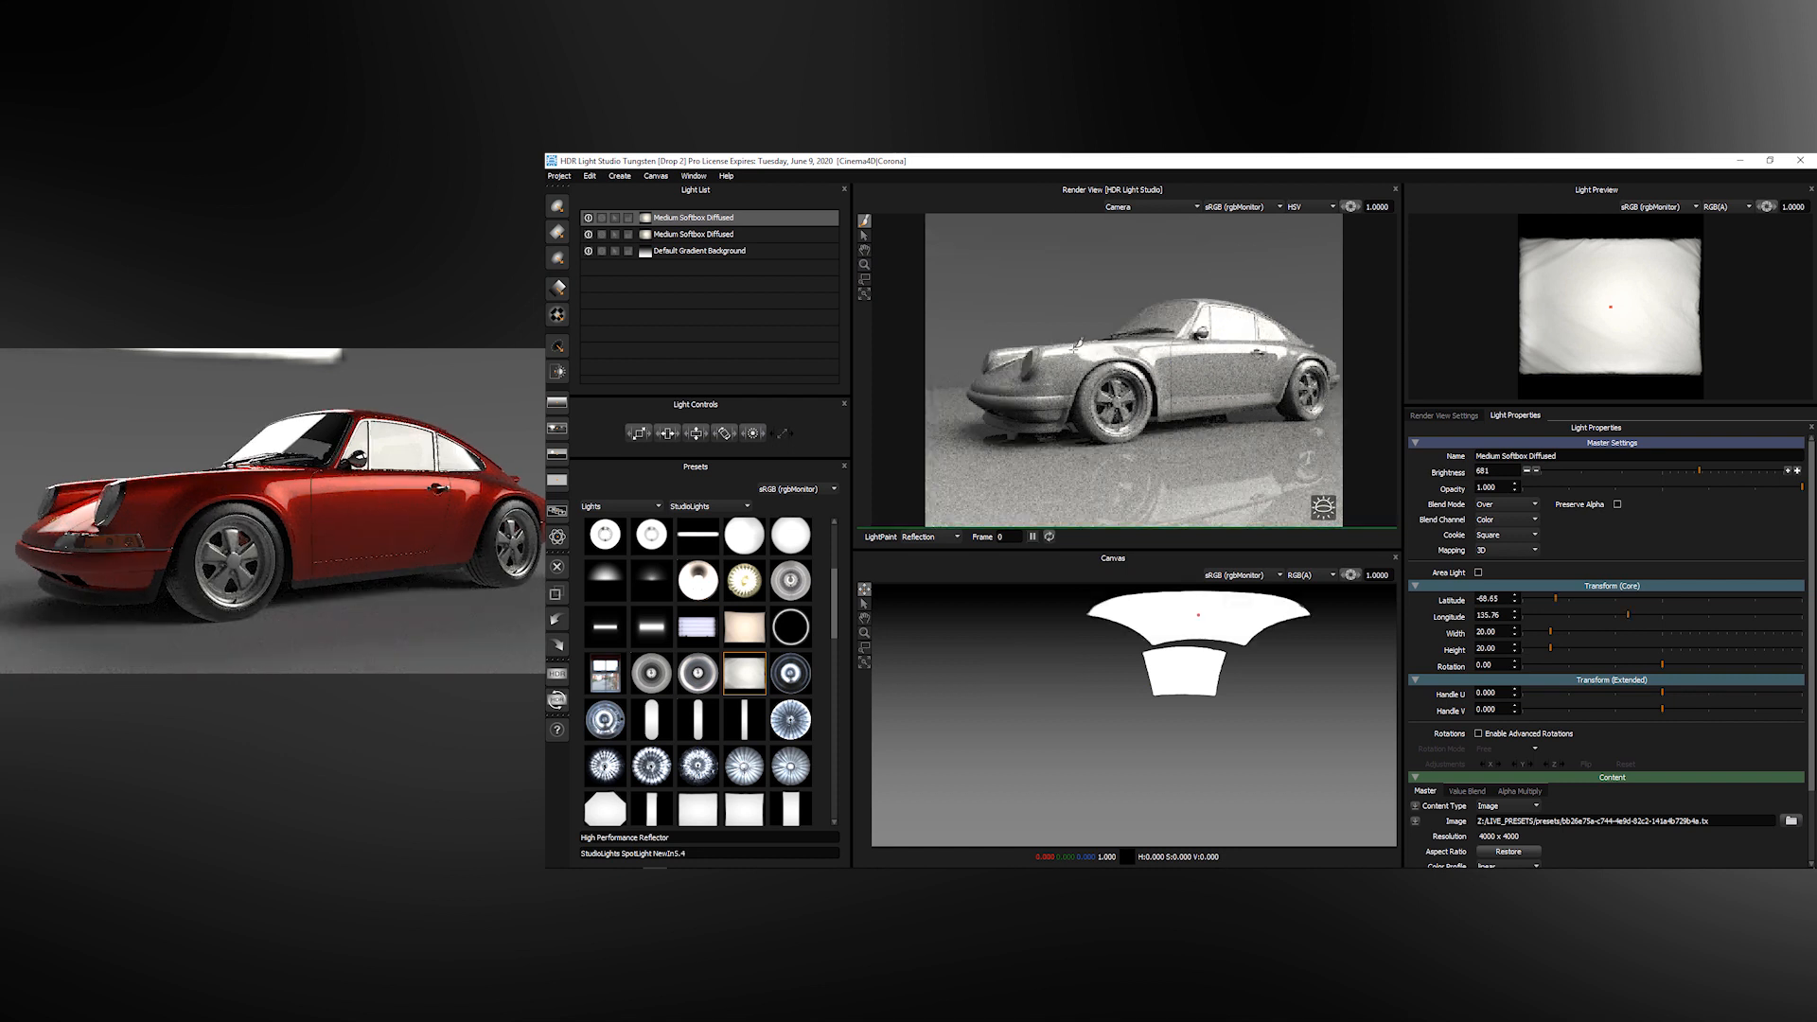
left_click(1140, 325)
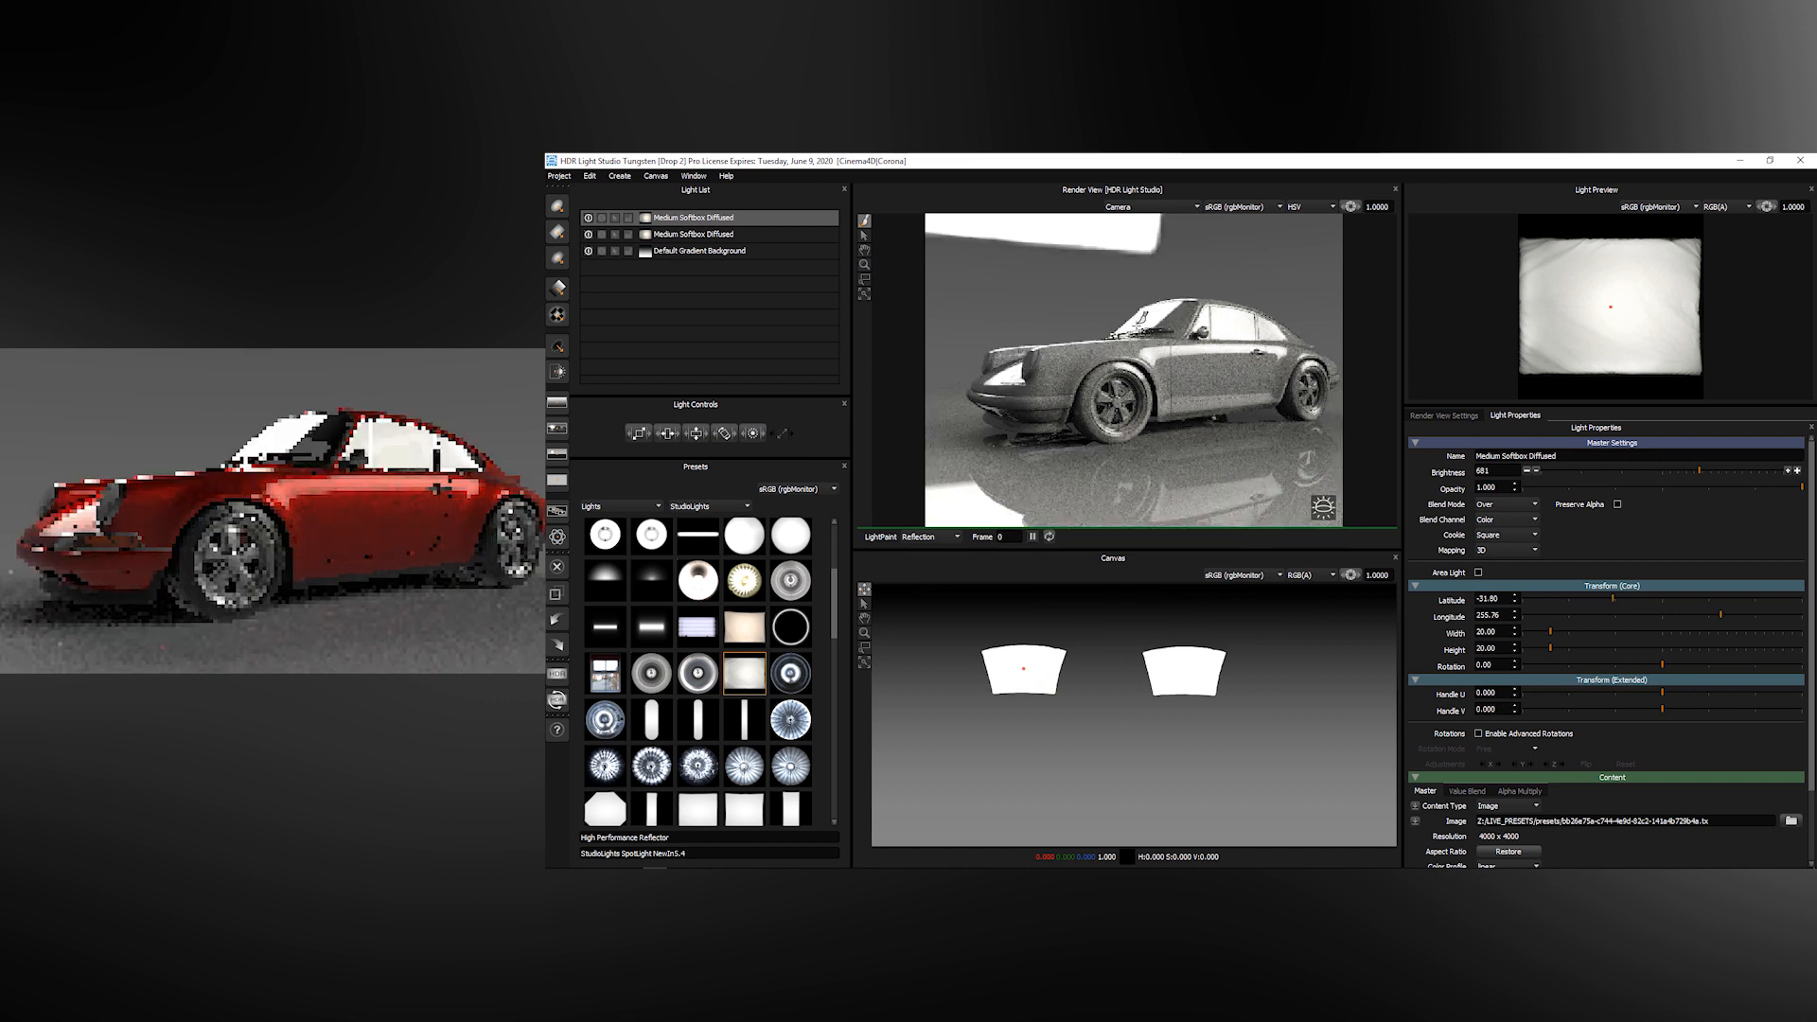
left_click(1659, 471)
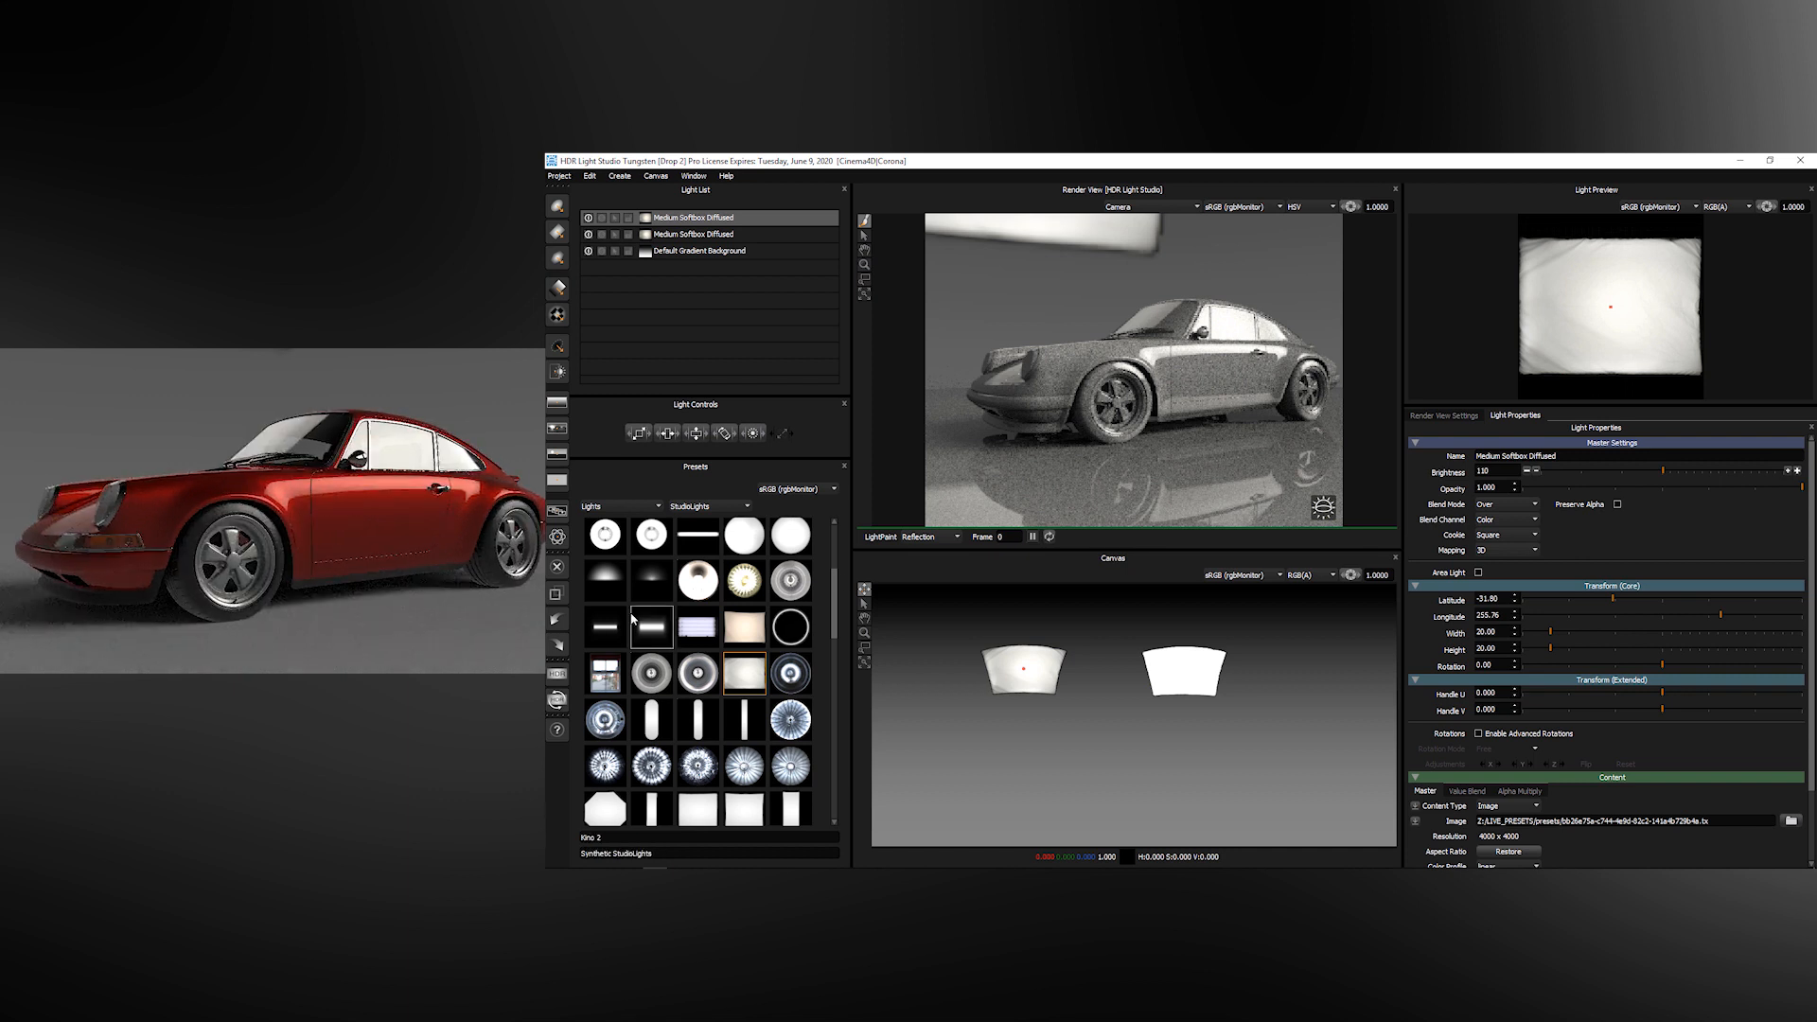
Open the Production Render settings and set the map resolution to 3000x1500
left_click(557, 674)
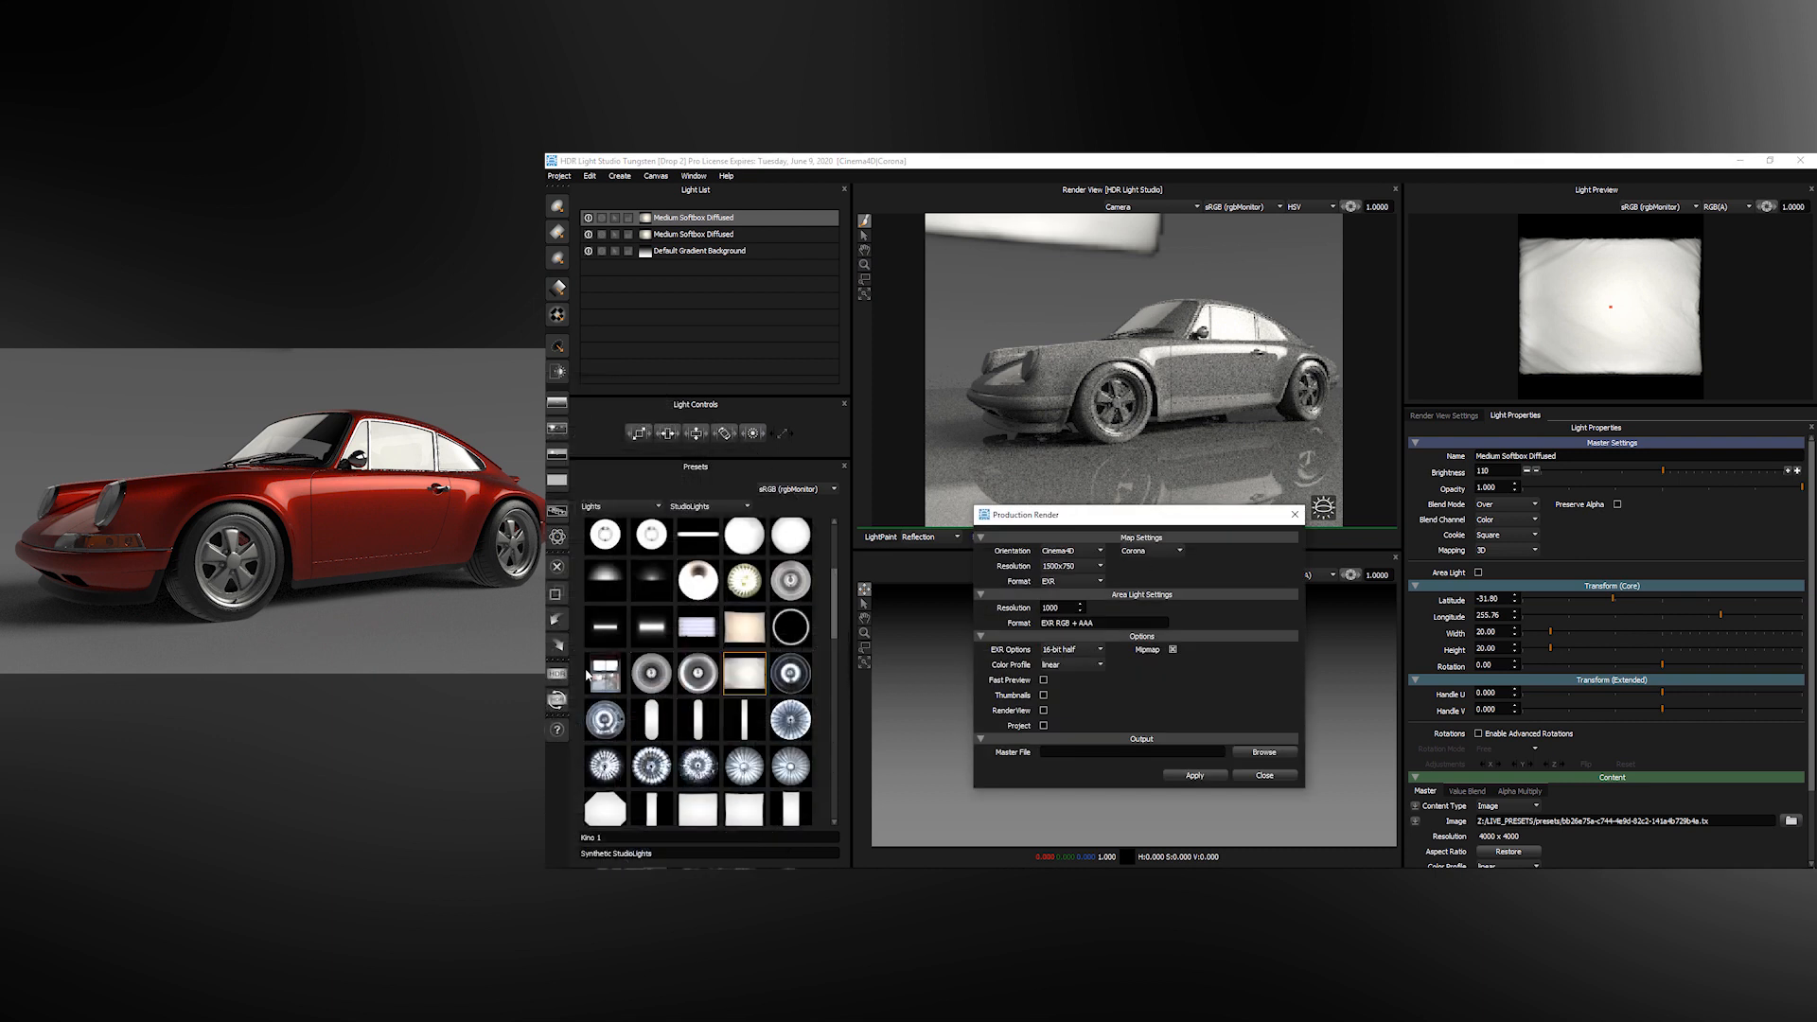
left_click_drag(1062, 519, 1114, 428)
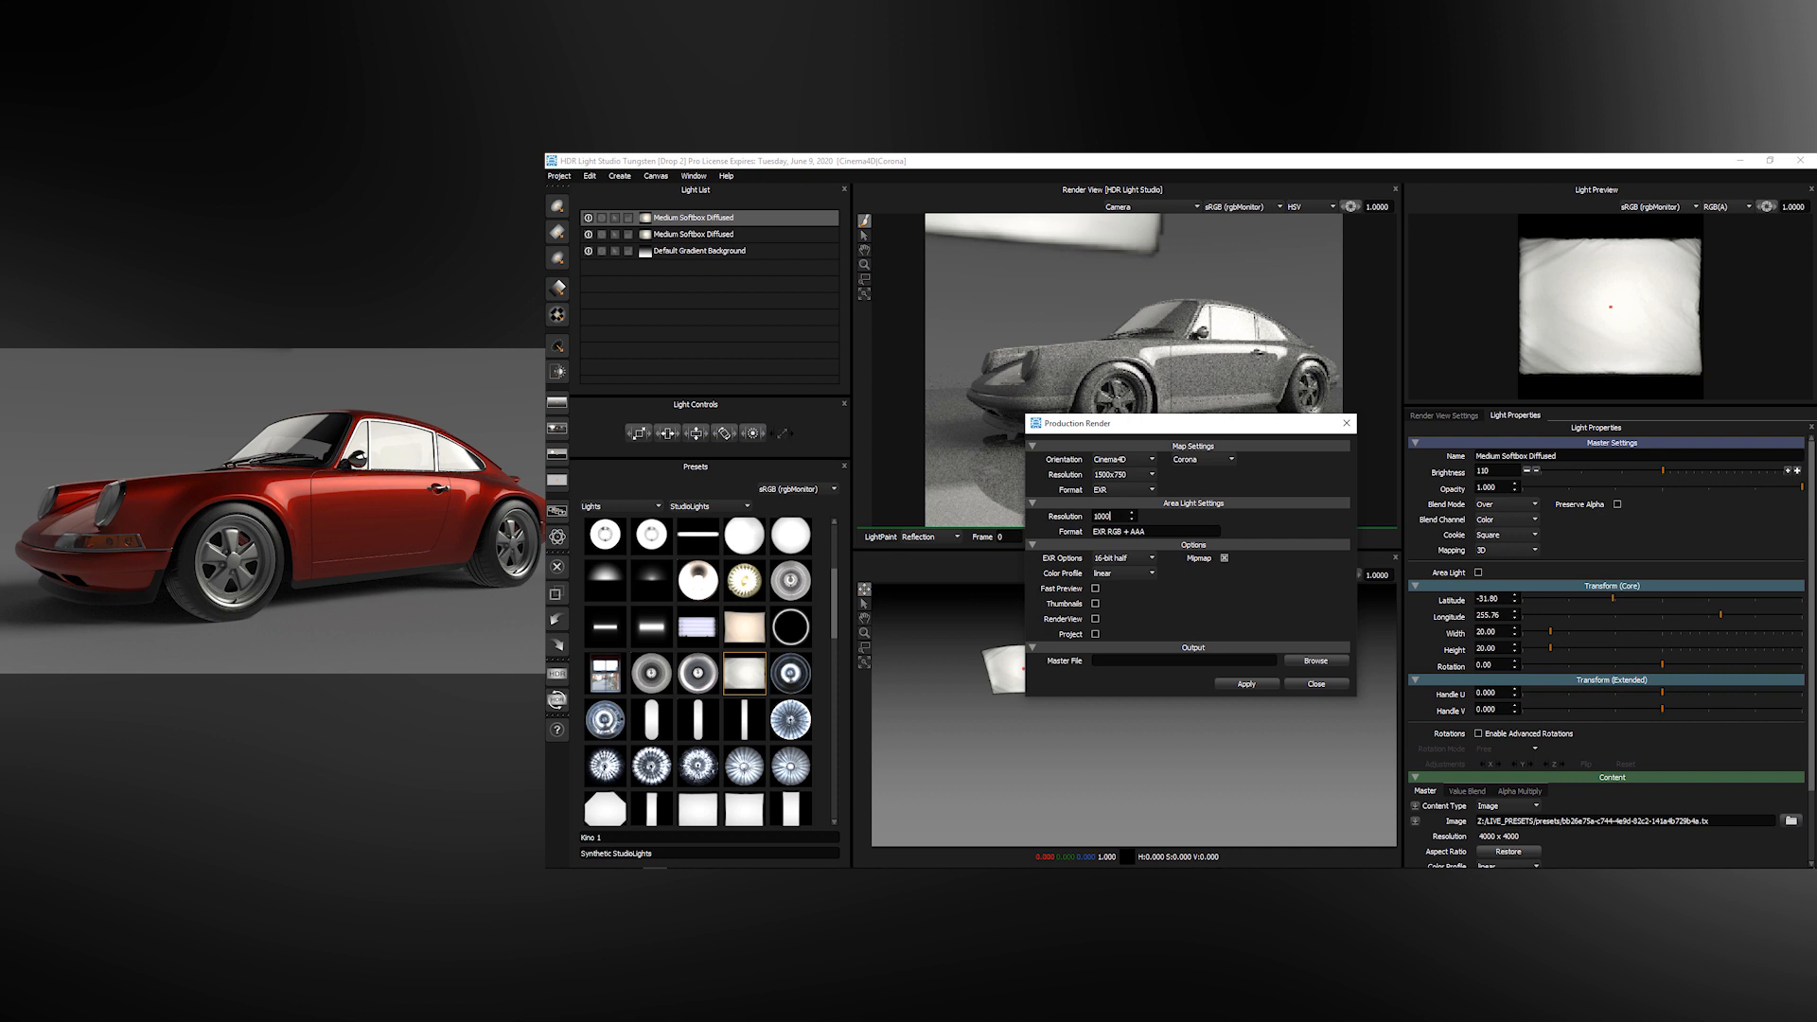
left_click(1124, 474)
left_click(1131, 498)
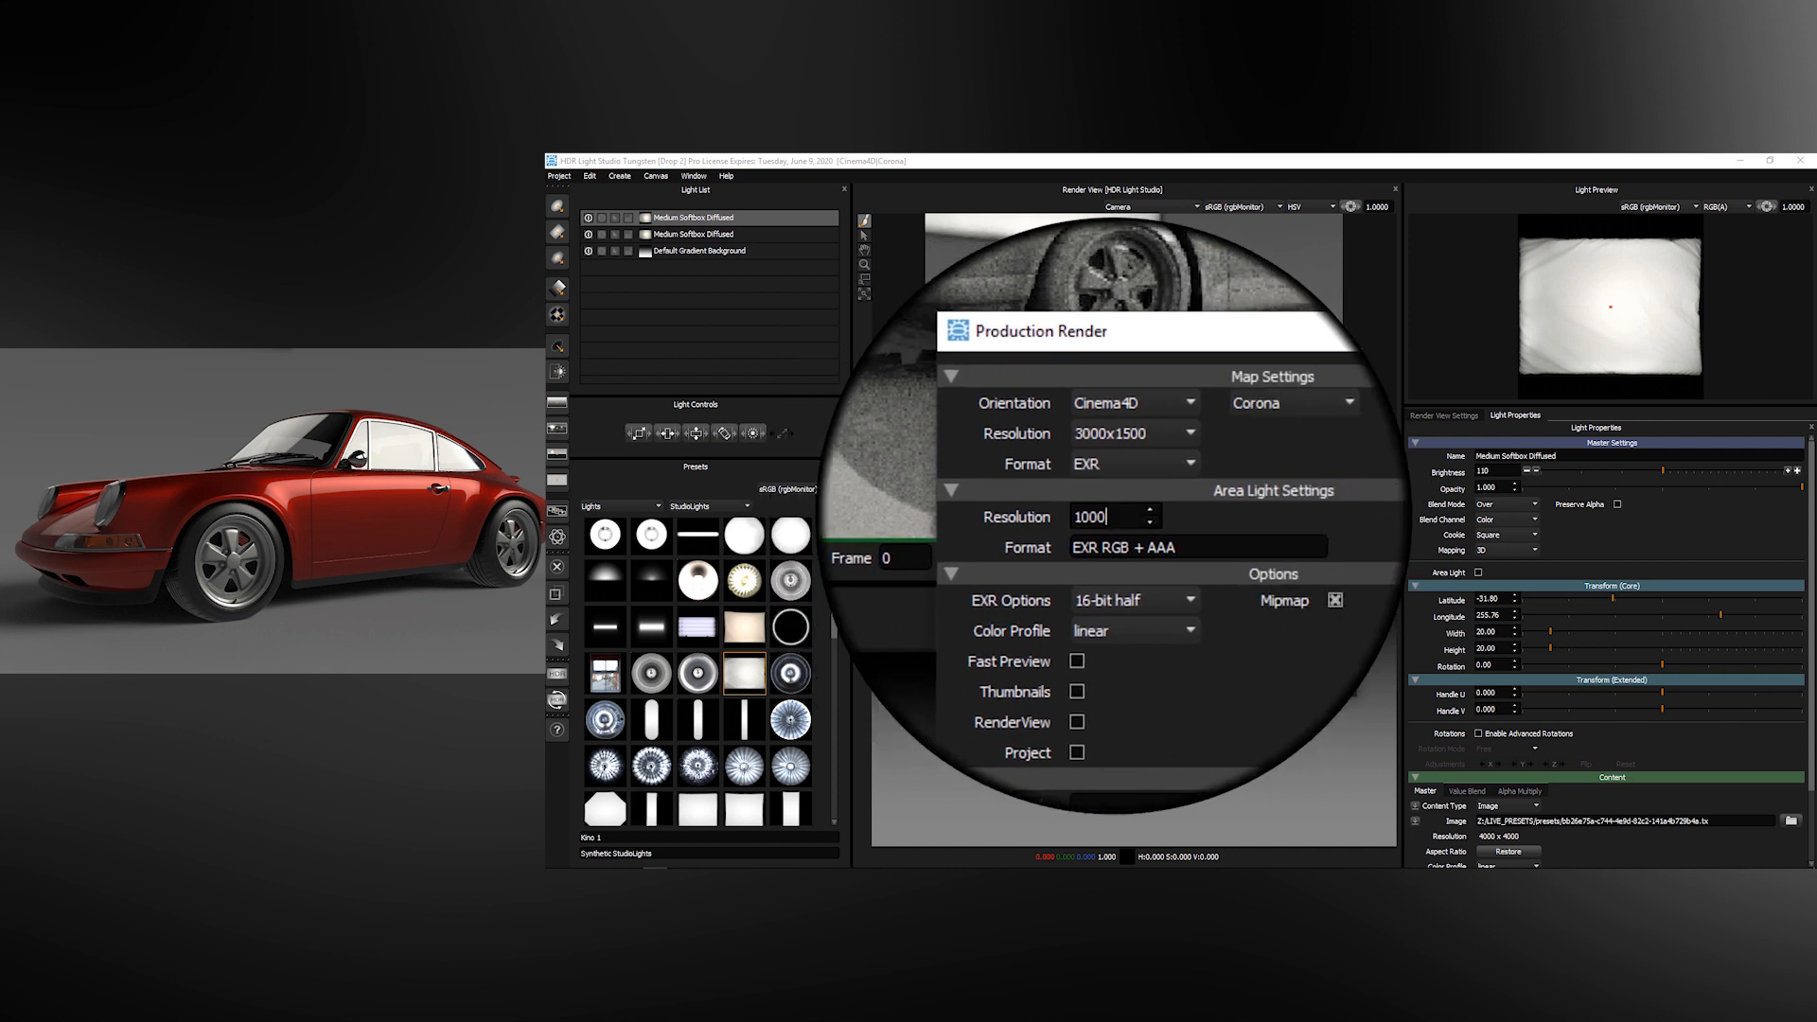
Set the production render's master file to c4d_Corona1.exr on the Desktop and render it
left_click(1320, 658)
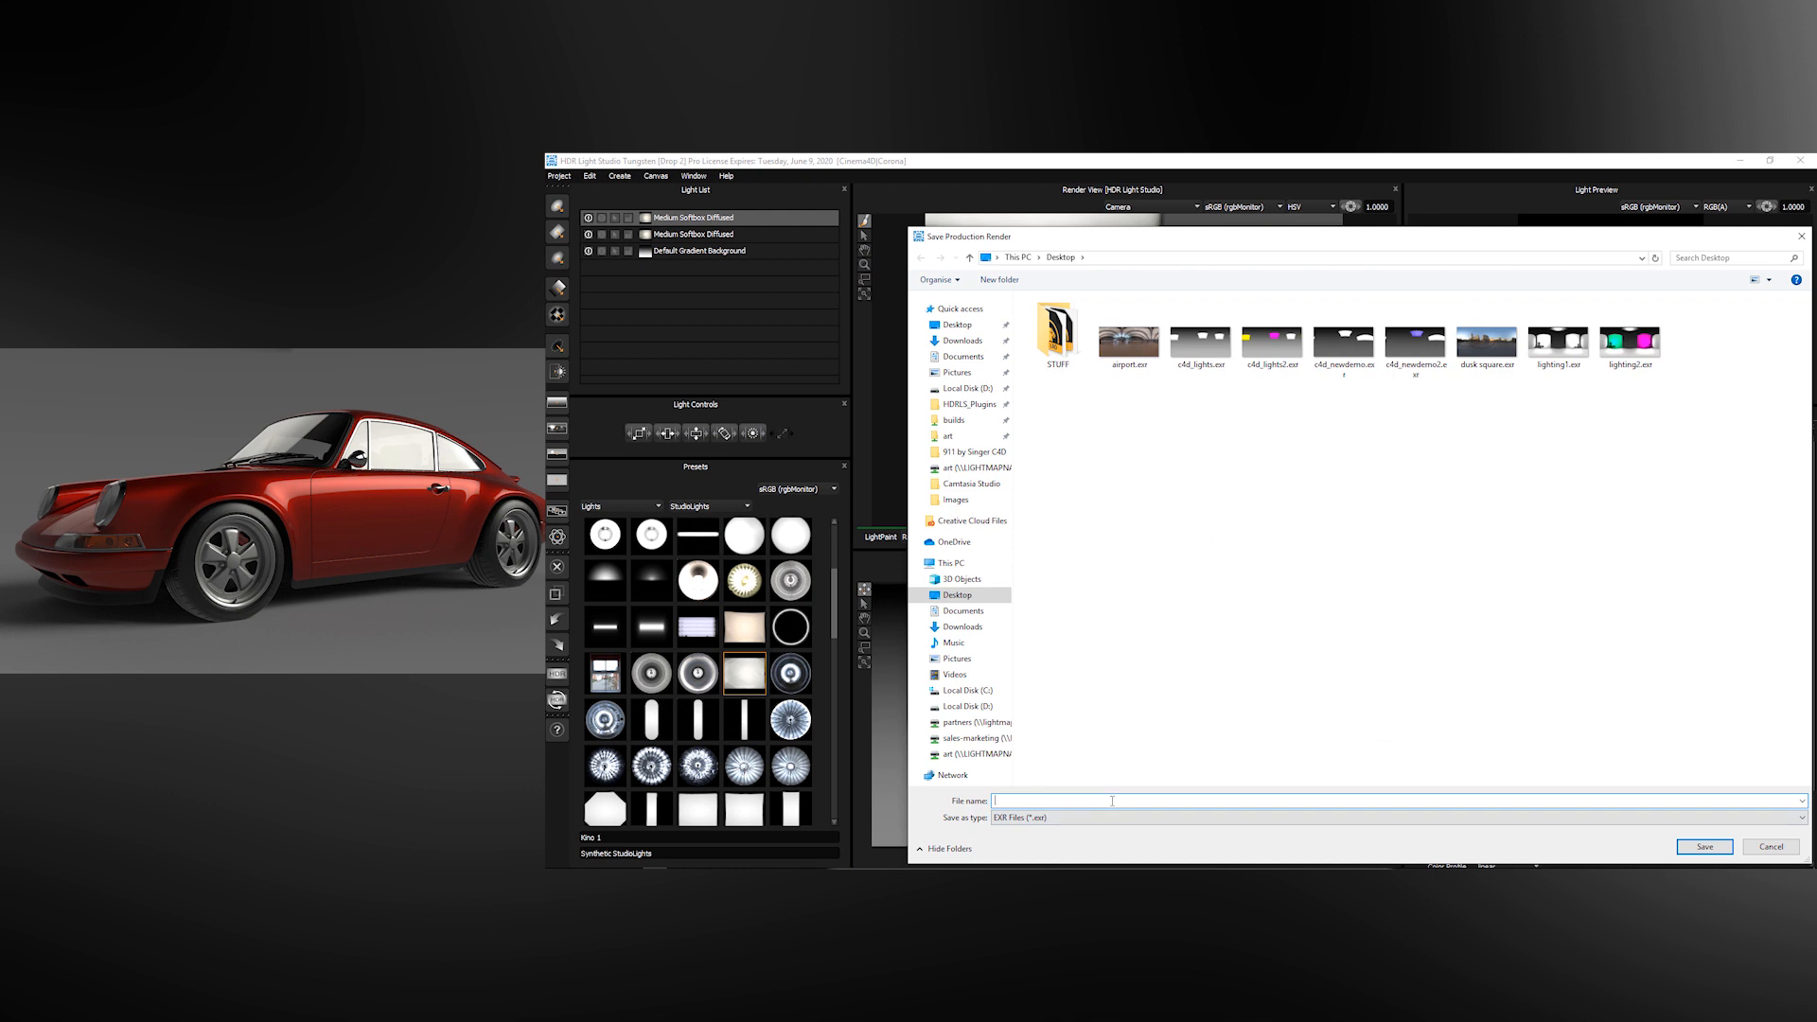
type("c4d_co")
key("BackSpace")
key("BackSpace")
key("BackSpace")
type("Co")
key("Return")
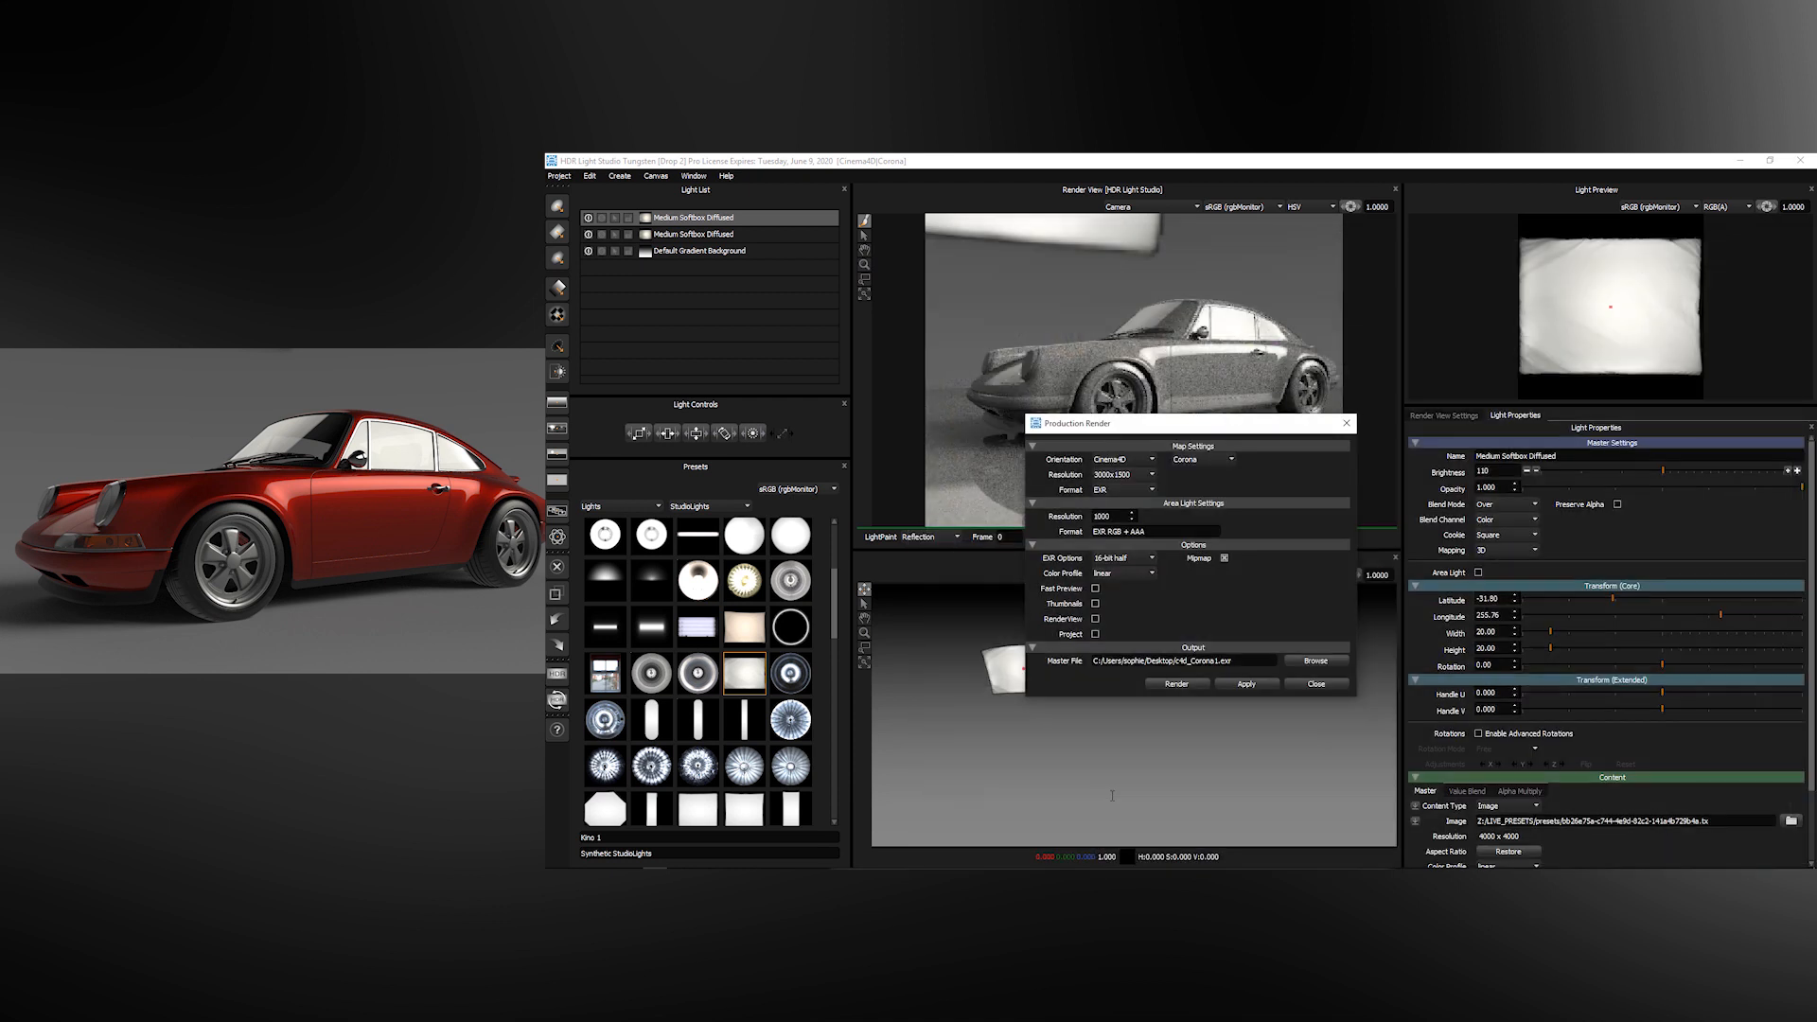
left_click(1182, 684)
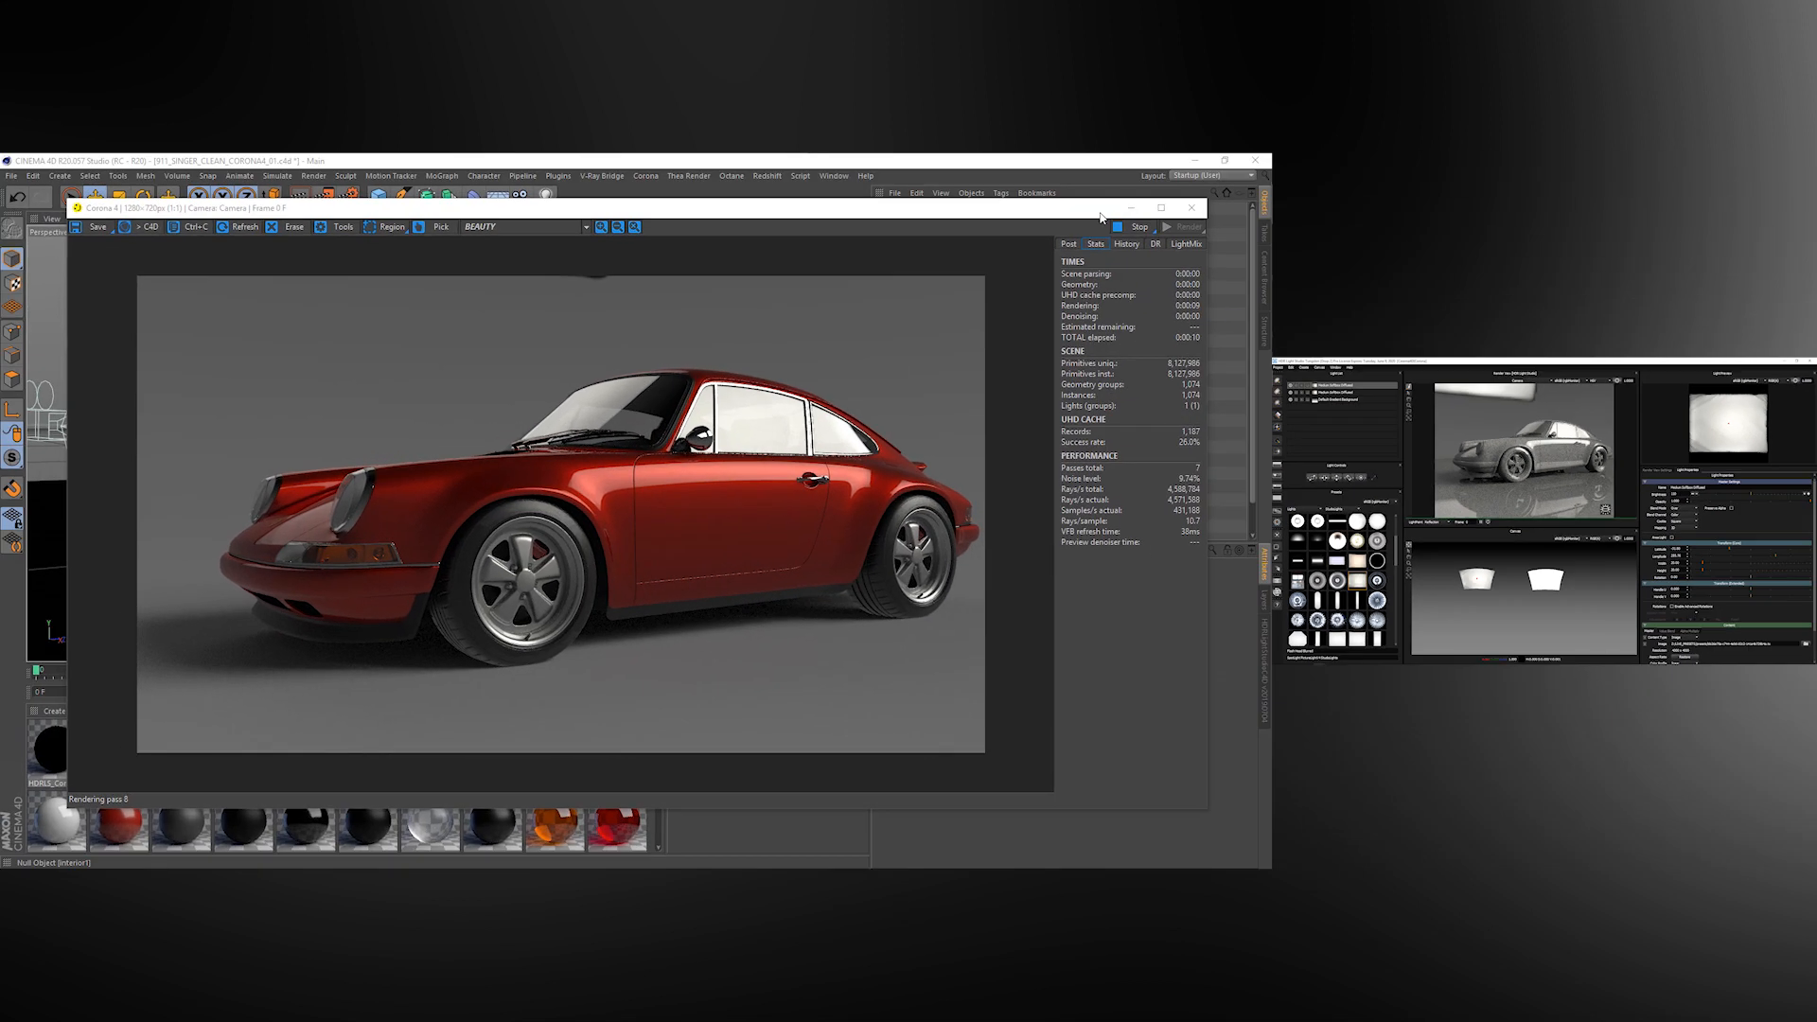
Switch to Cinema 4D and examine the emission texture path in the HDRLS_CoronaSky material
left_click_drag(1100, 218, 661, 403)
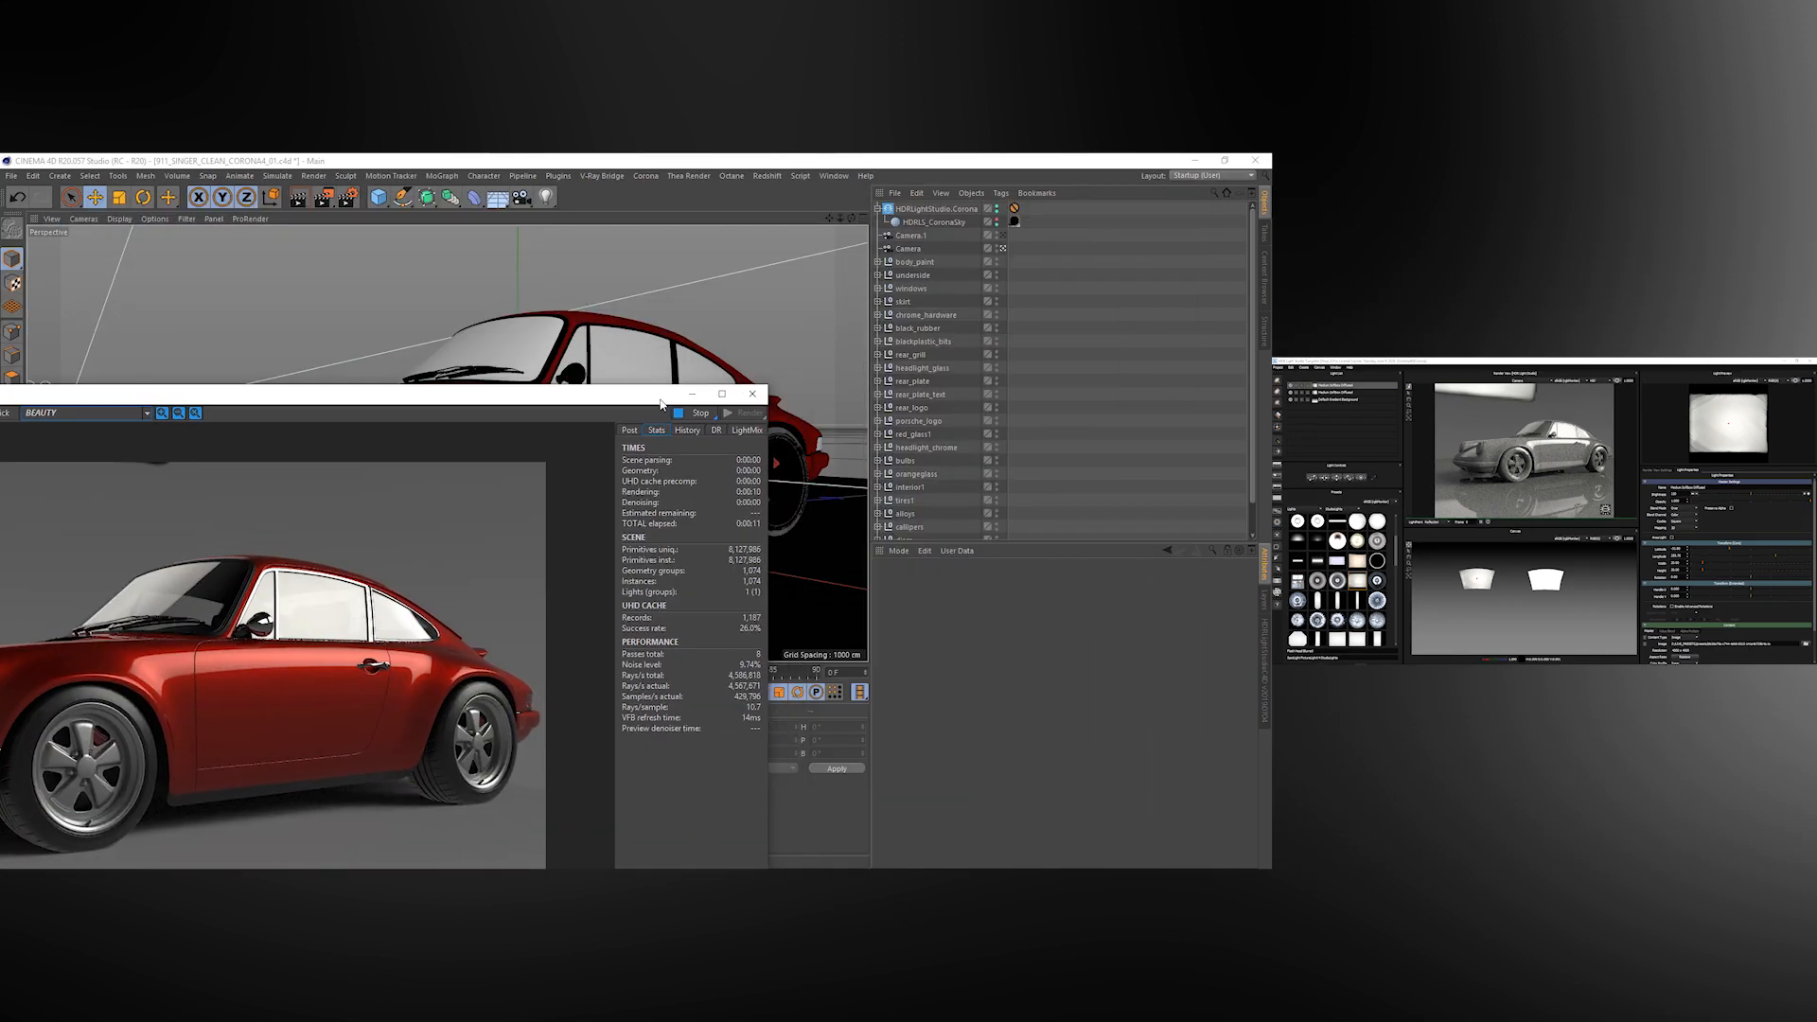
left_click(1014, 222)
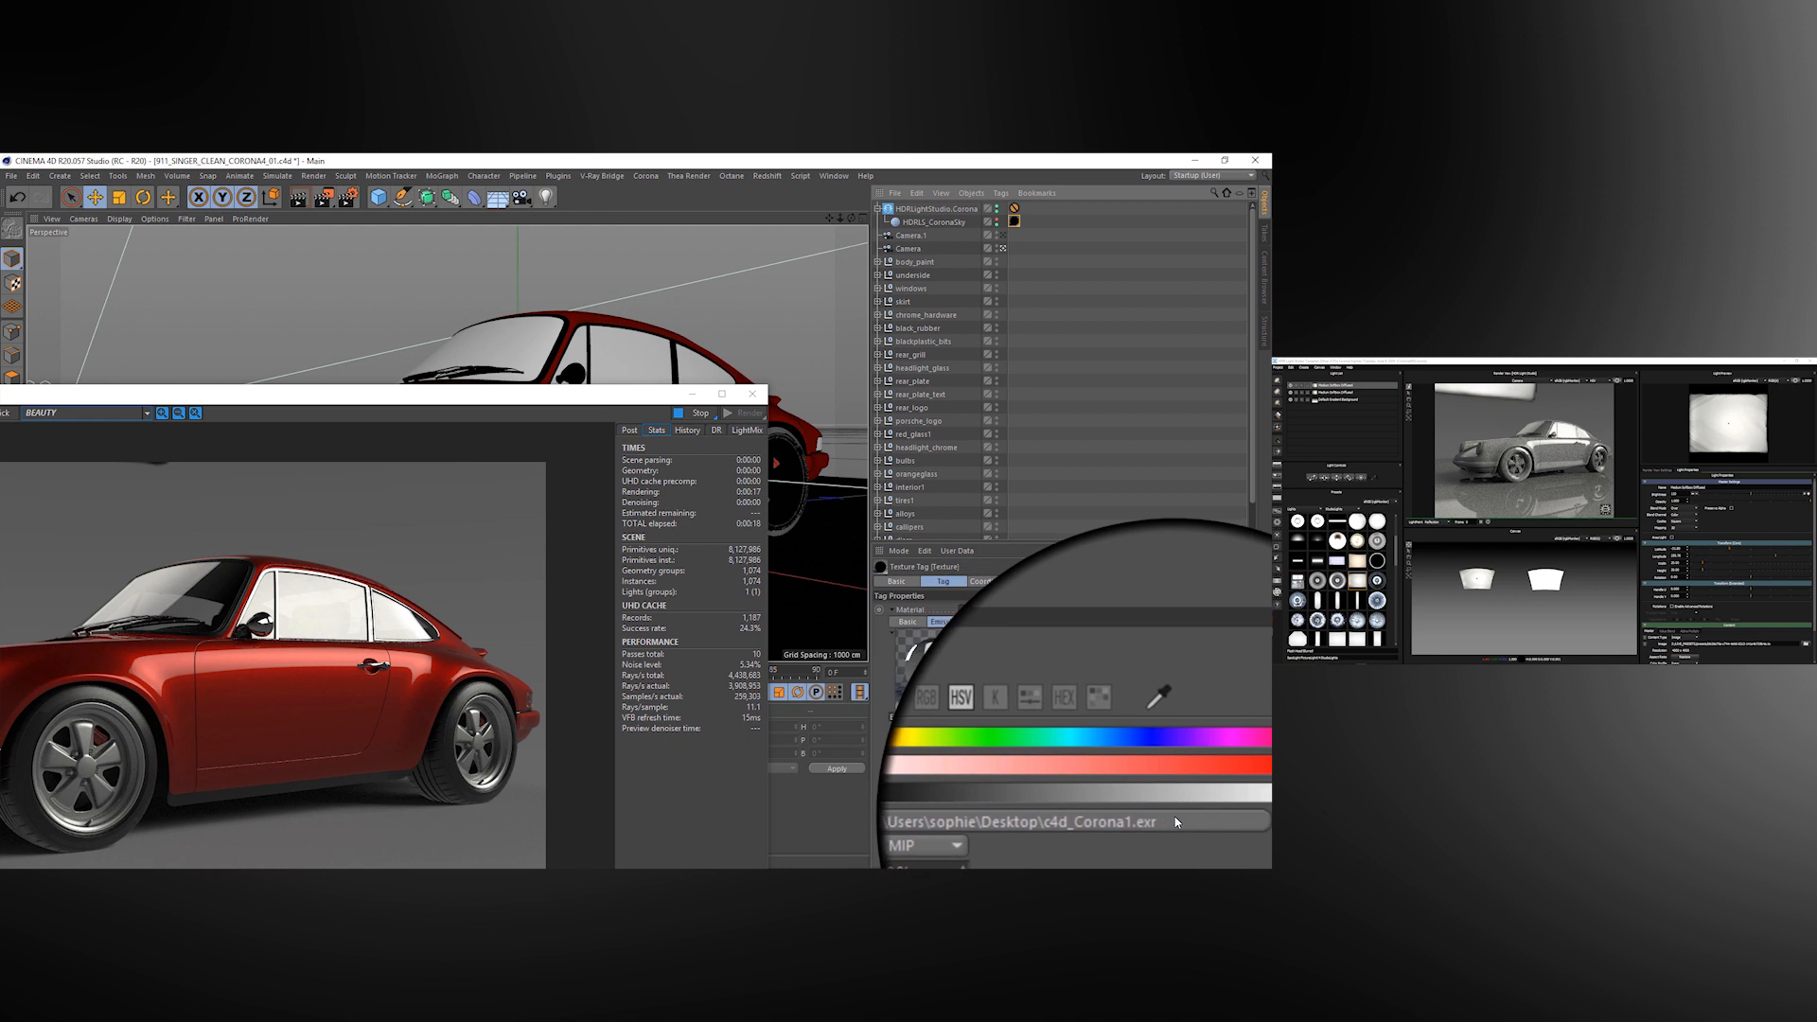
left_click_drag(601, 405, 1001, 244)
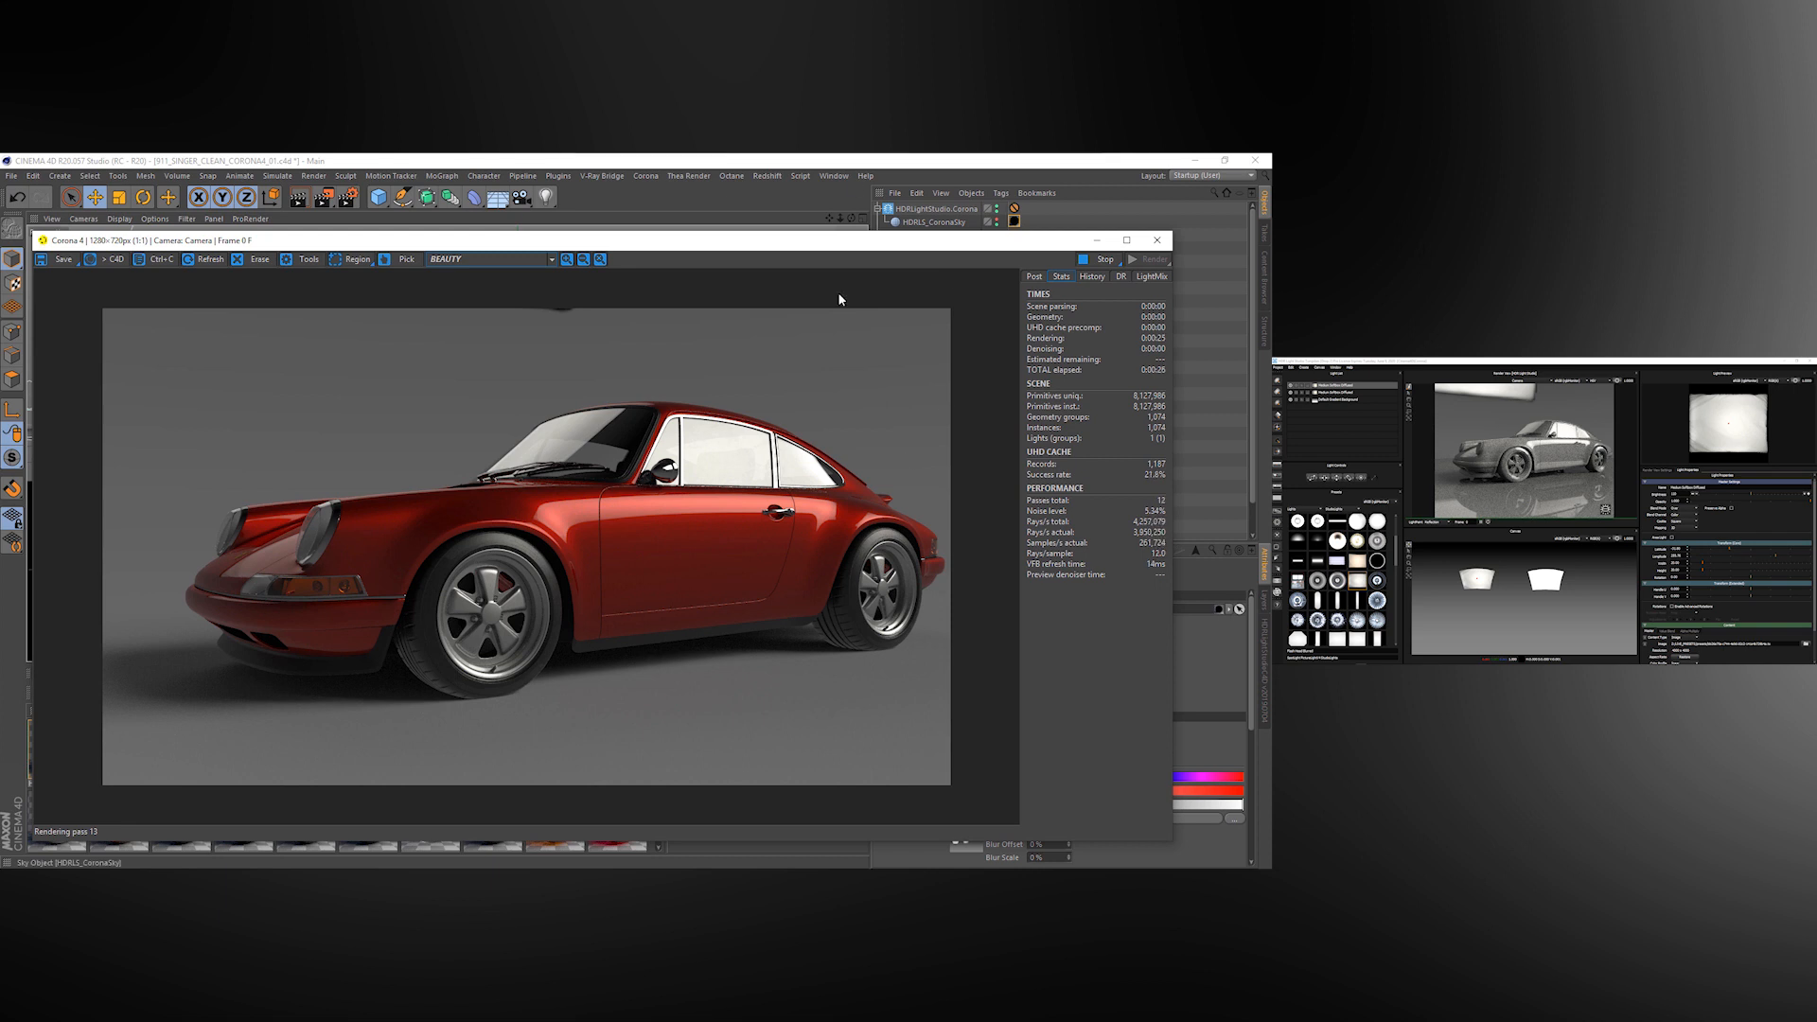
Stop the HDR Light Studio connection, moving the Corona frame buffer aside and back over the workspace
left_click_drag(1002, 247, 700, 273)
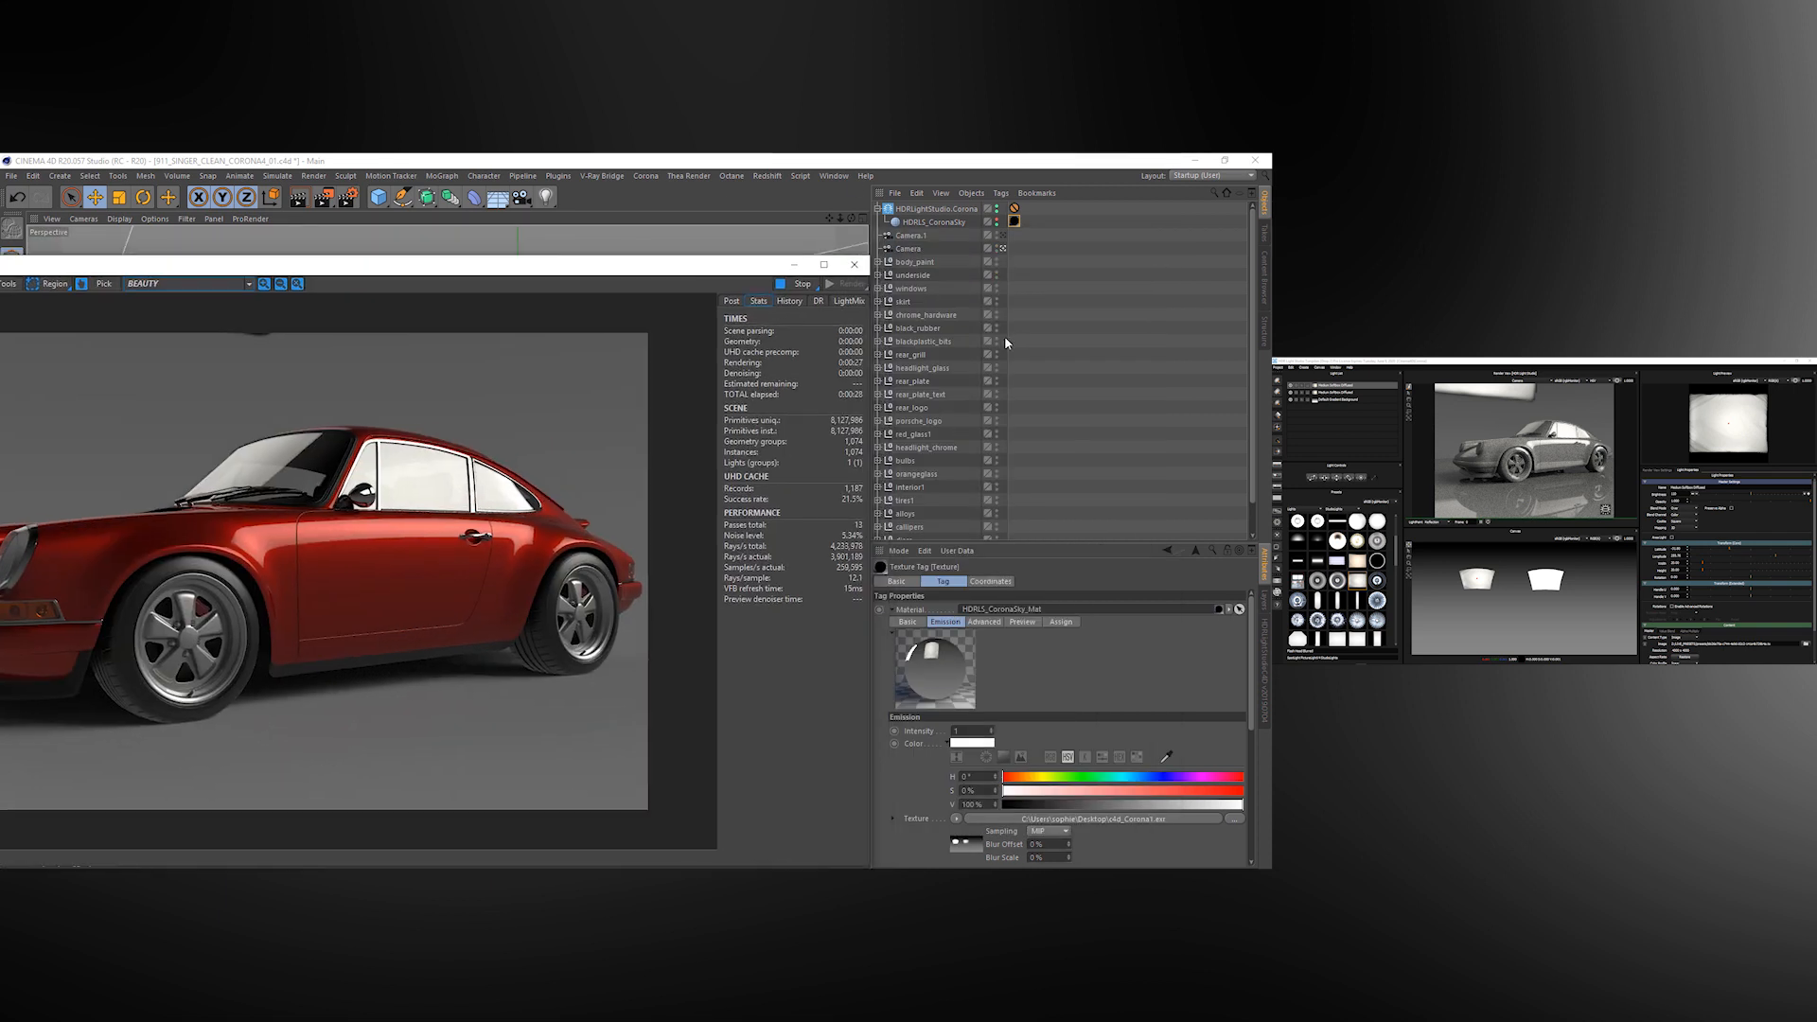
left_click(1264, 662)
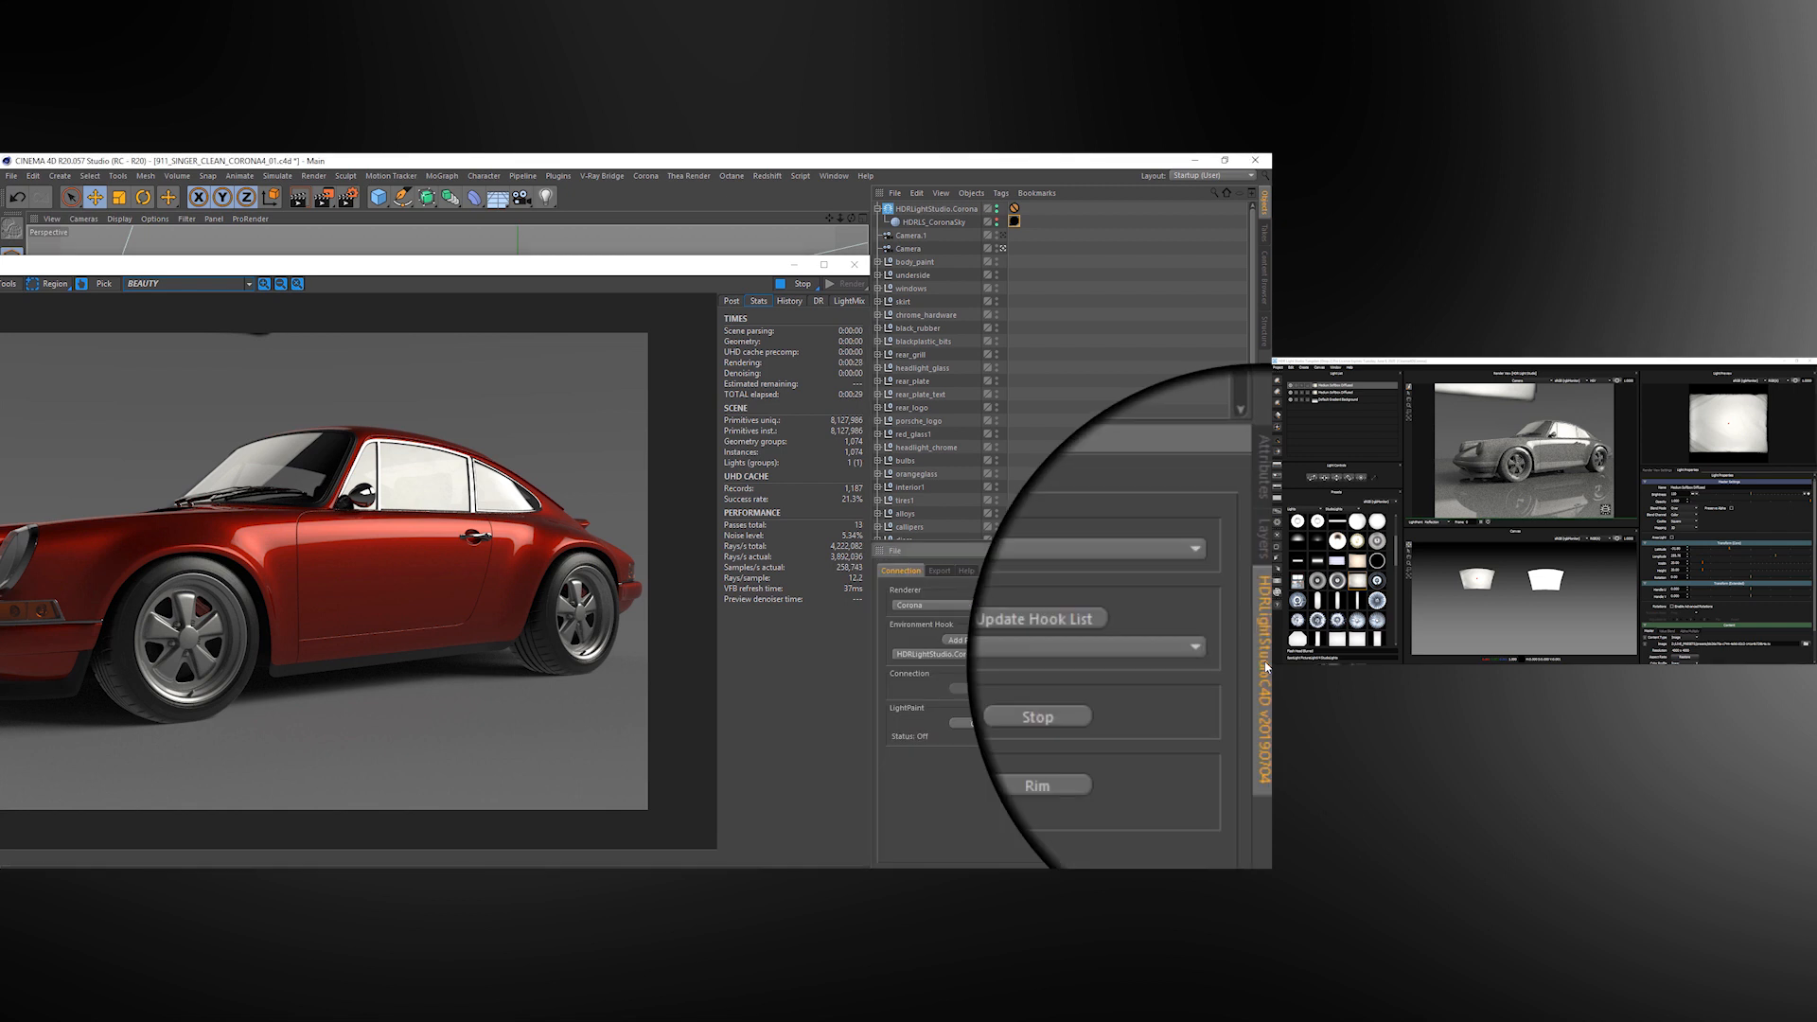
left_click(1147, 695)
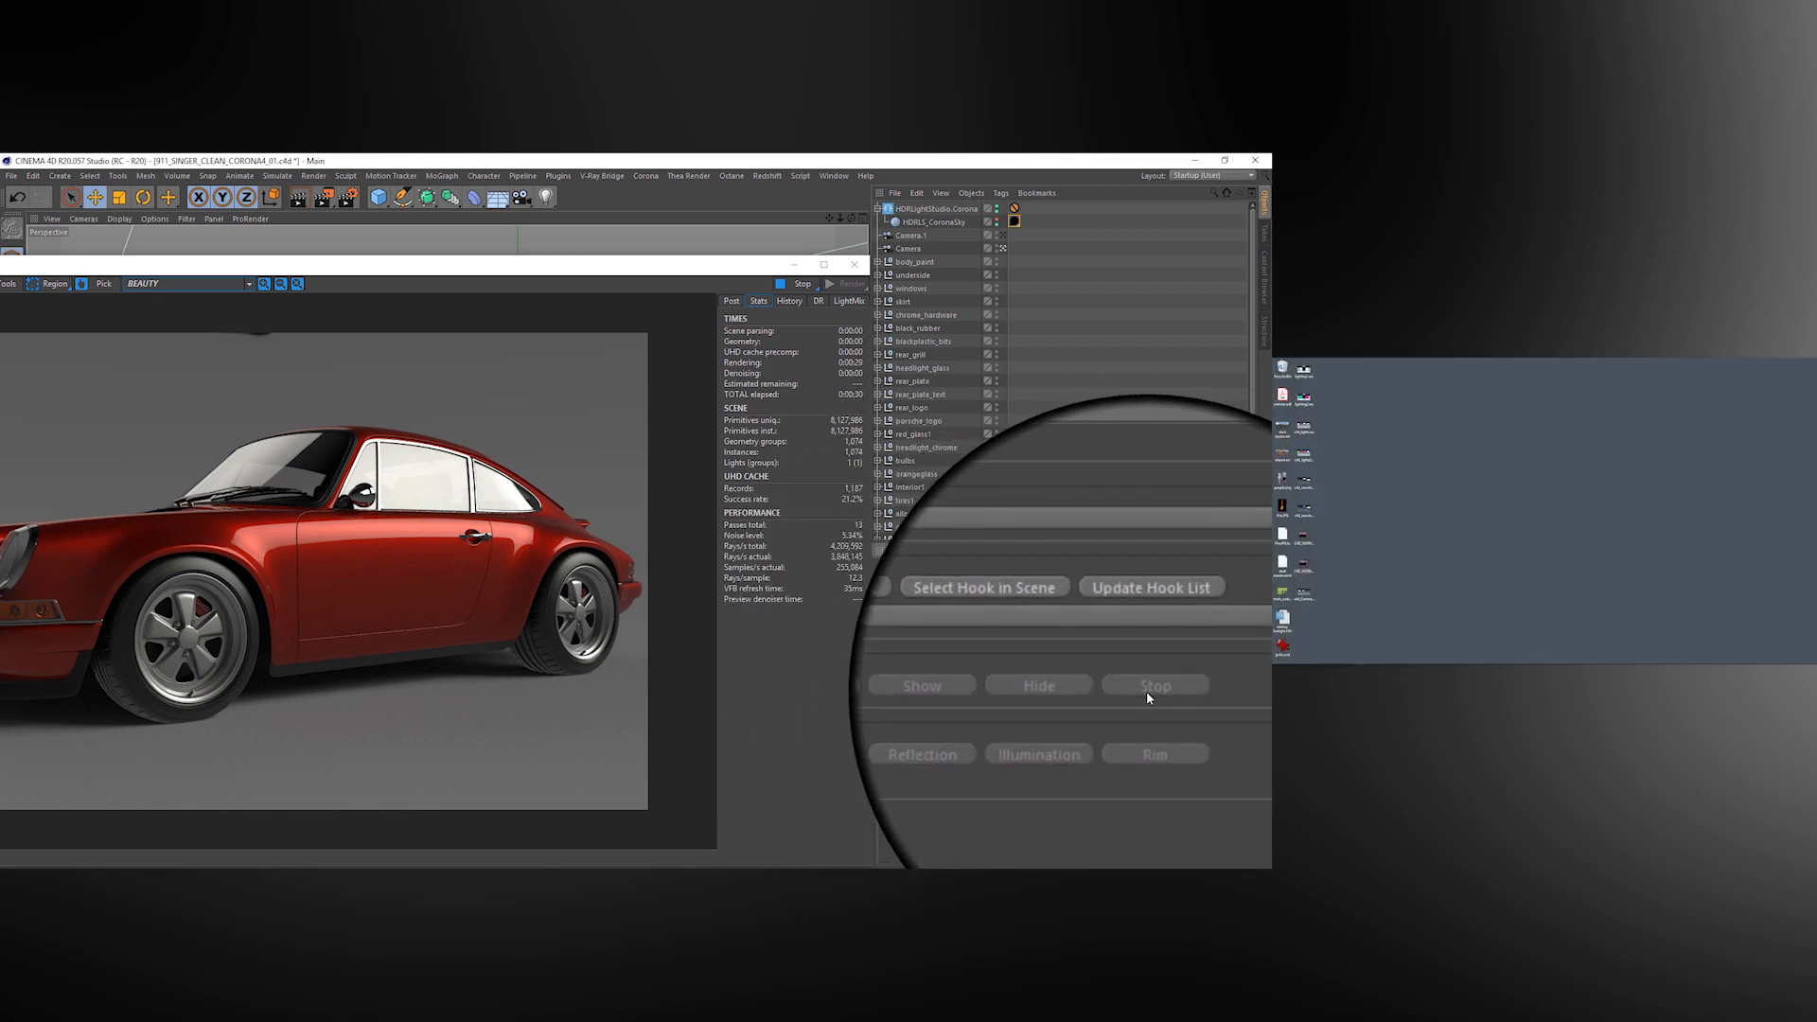
left_click_drag(718, 256, 1018, 218)
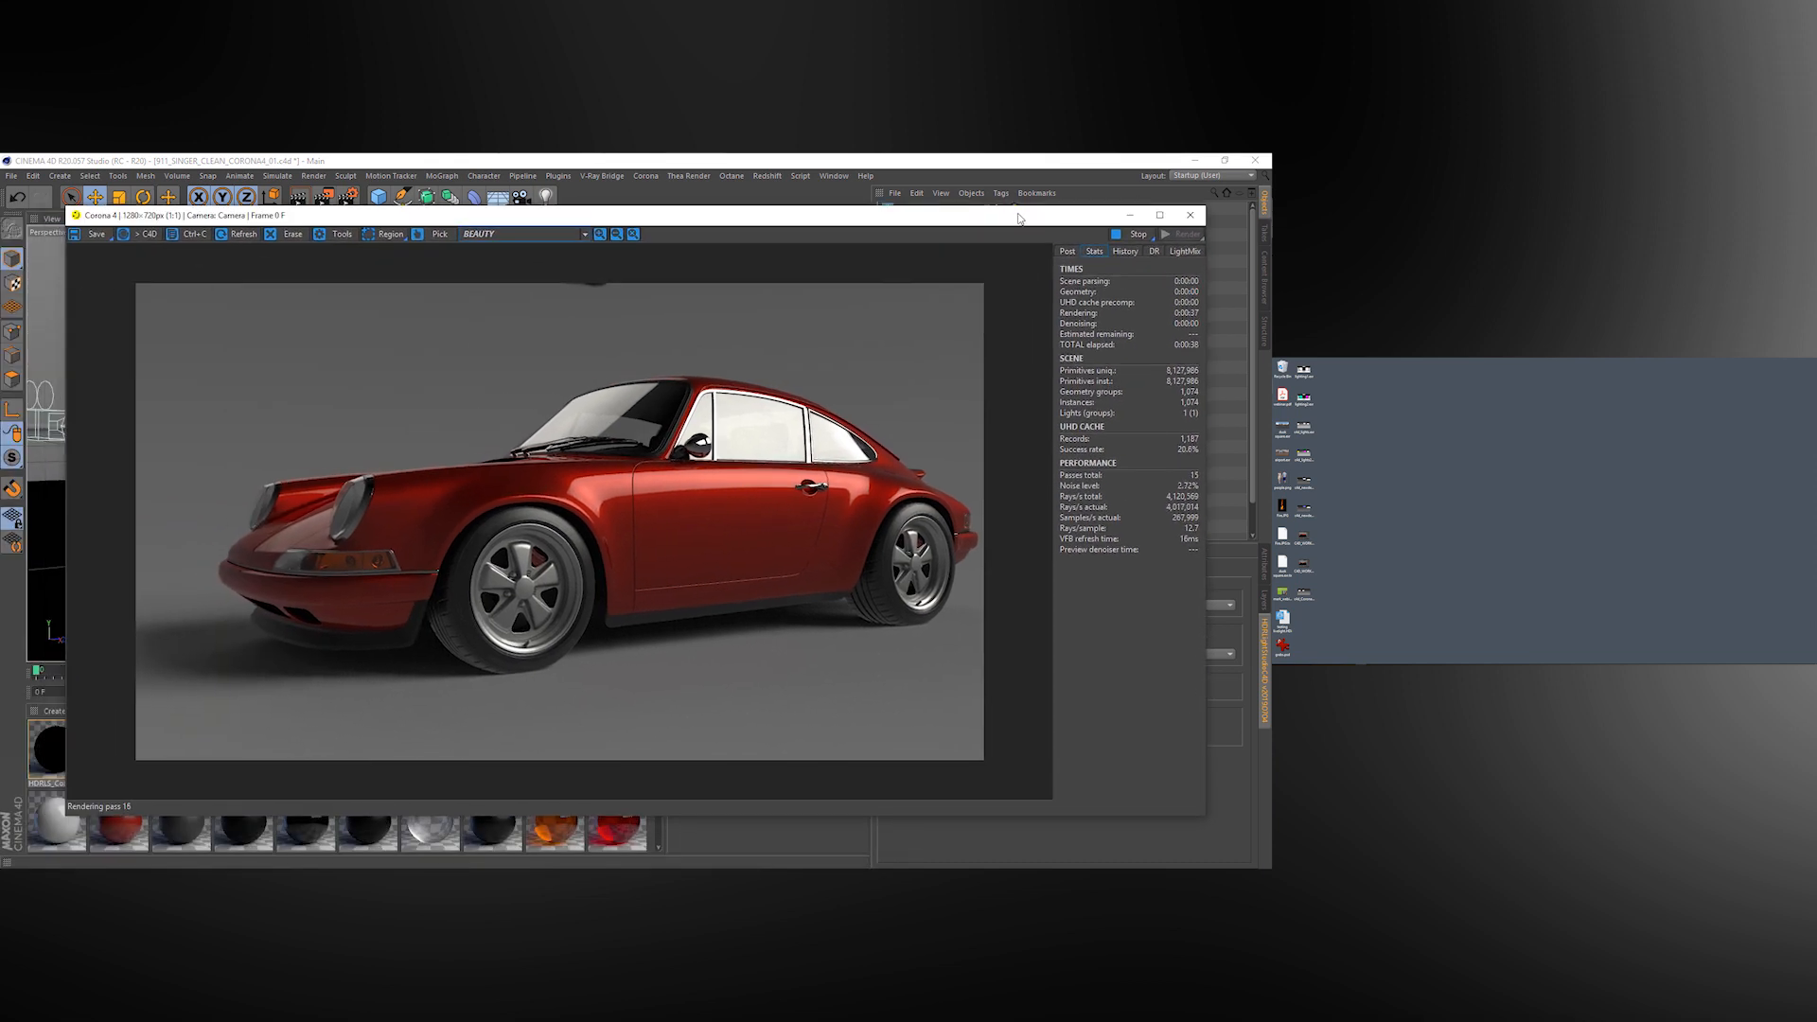
Restart the HDR Light Studio connection for the HDRLightStudio.Corona hook, then move the frame buffer back into view
left_click_drag(1018, 218, 701, 253)
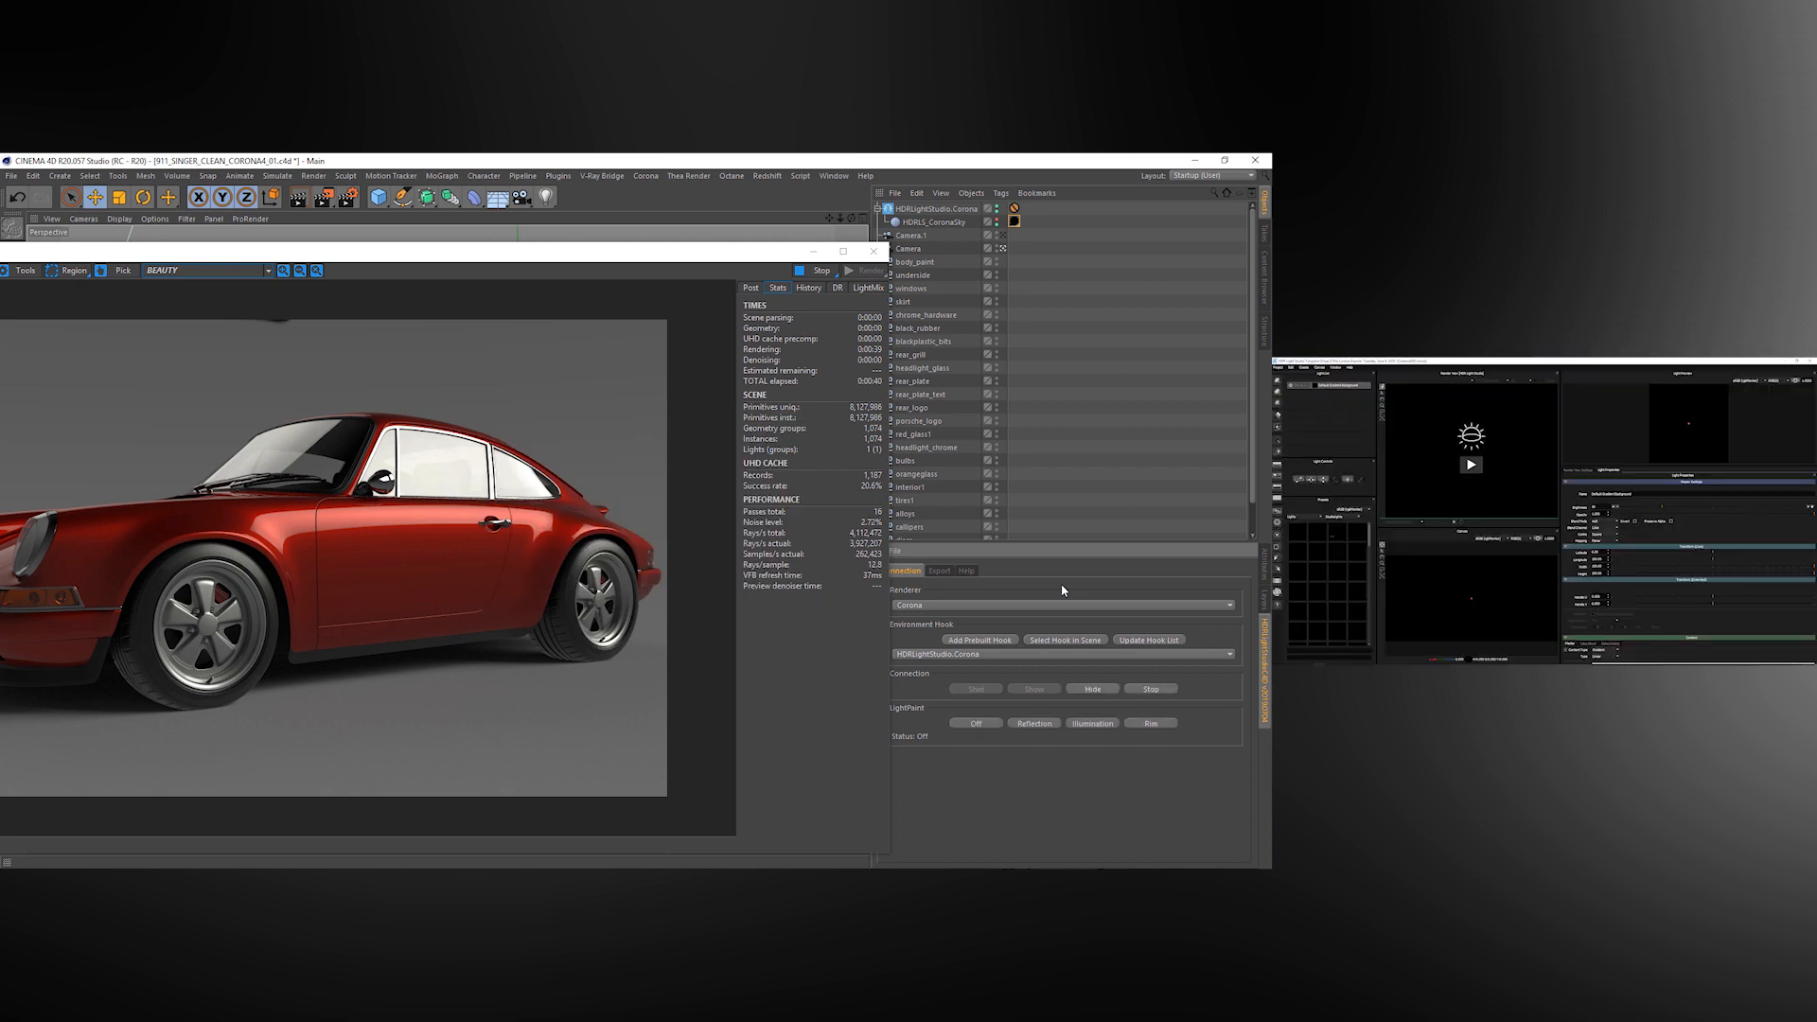
left_click_drag(628, 260, 951, 218)
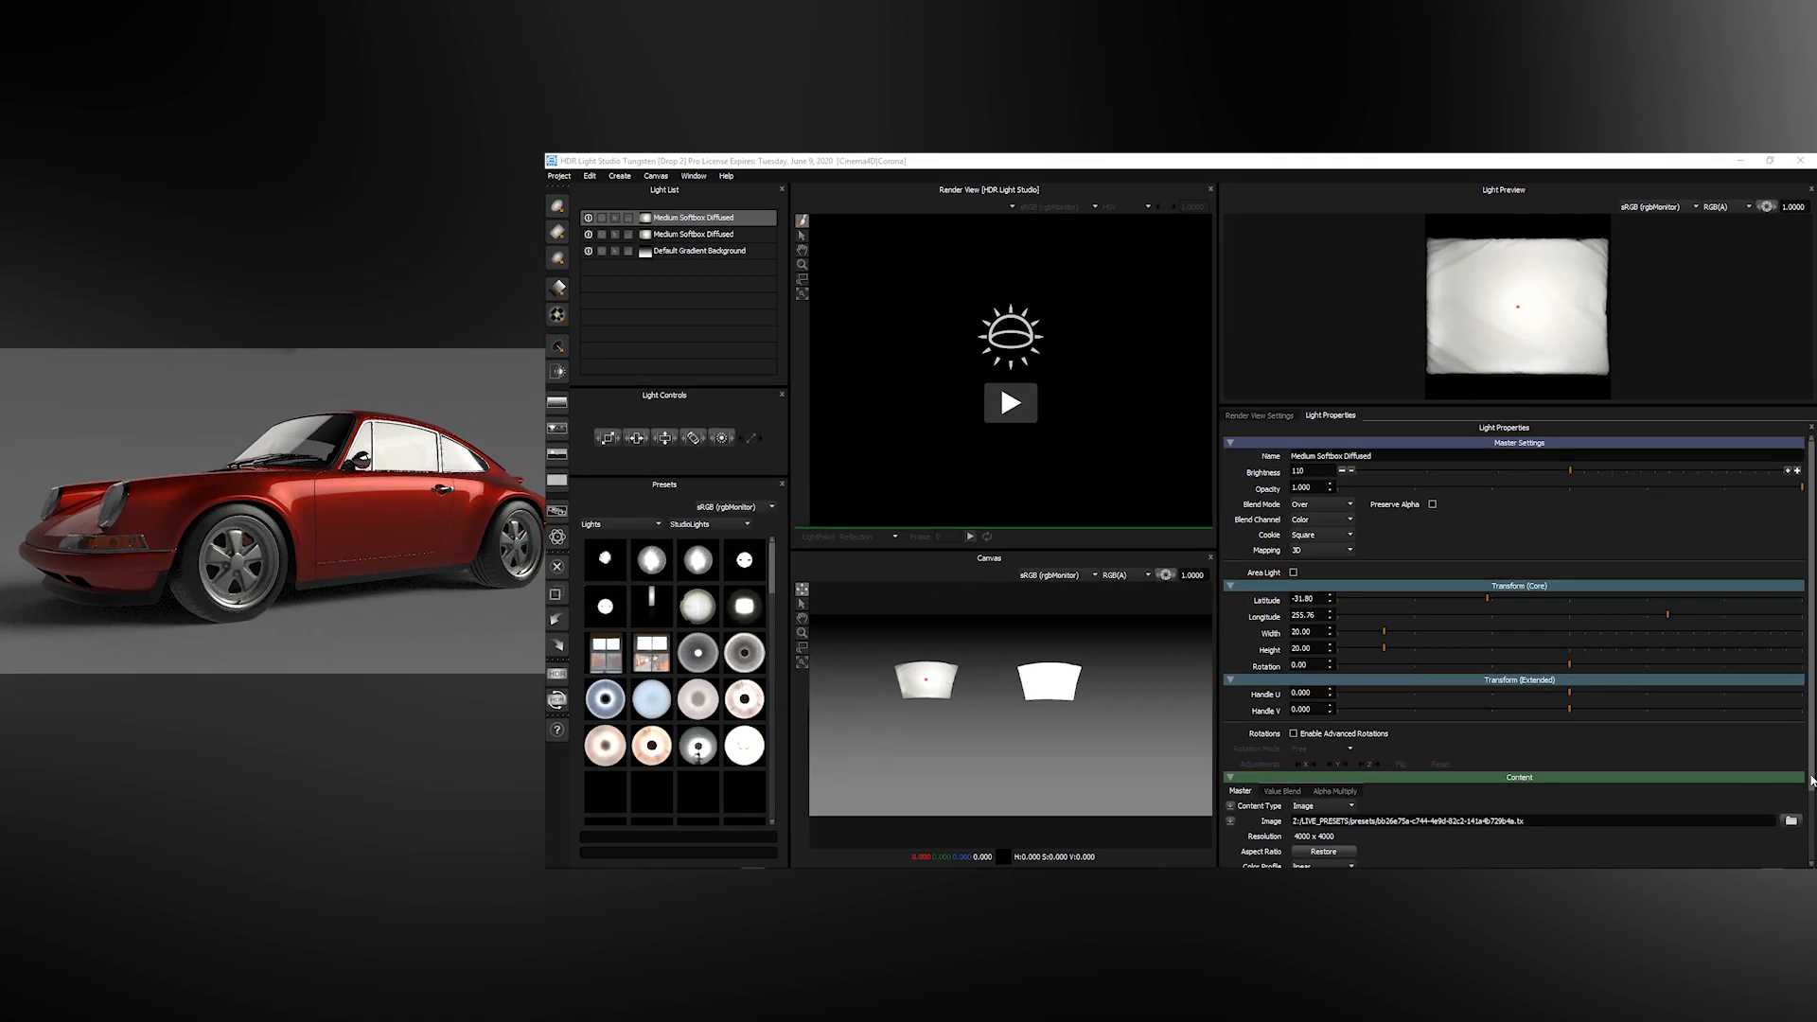
Switch to HDR Light Studio and change the top Medium Softbox Diffused light's content color to blue
scroll(1514, 719, "down", 2)
left_click(1312, 819)
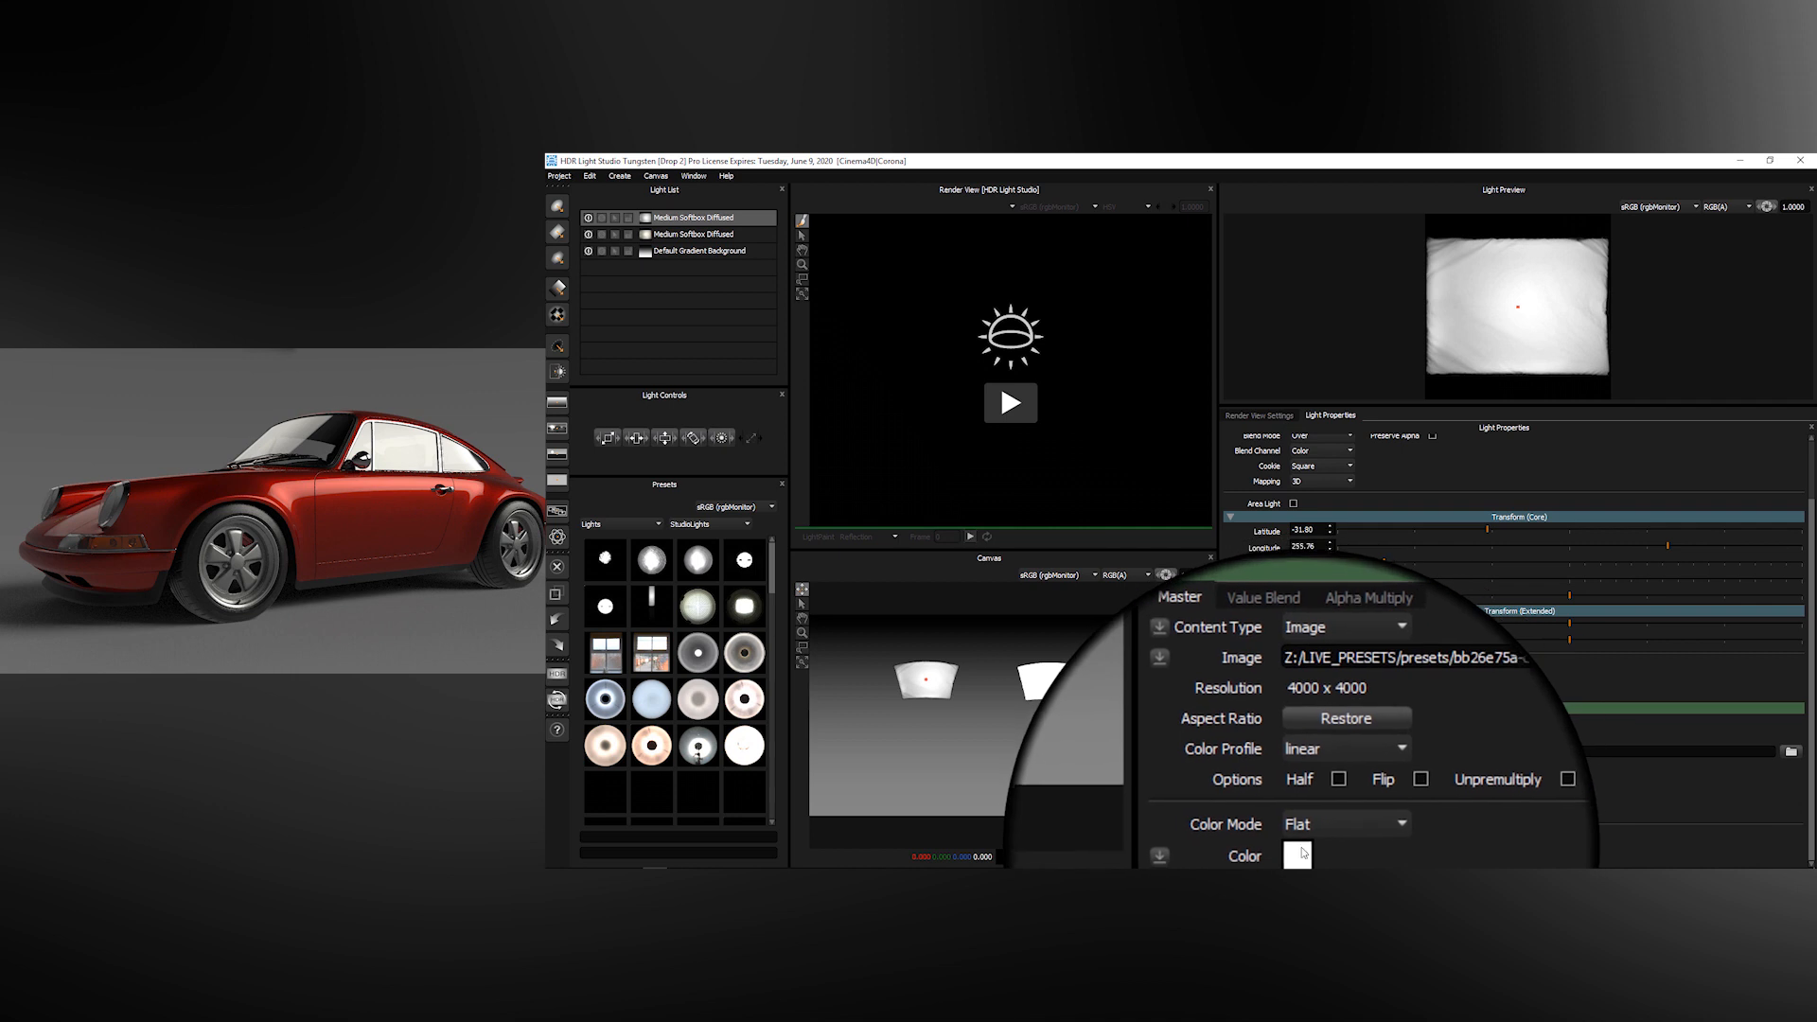
left_click(1298, 851)
left_click(1281, 651)
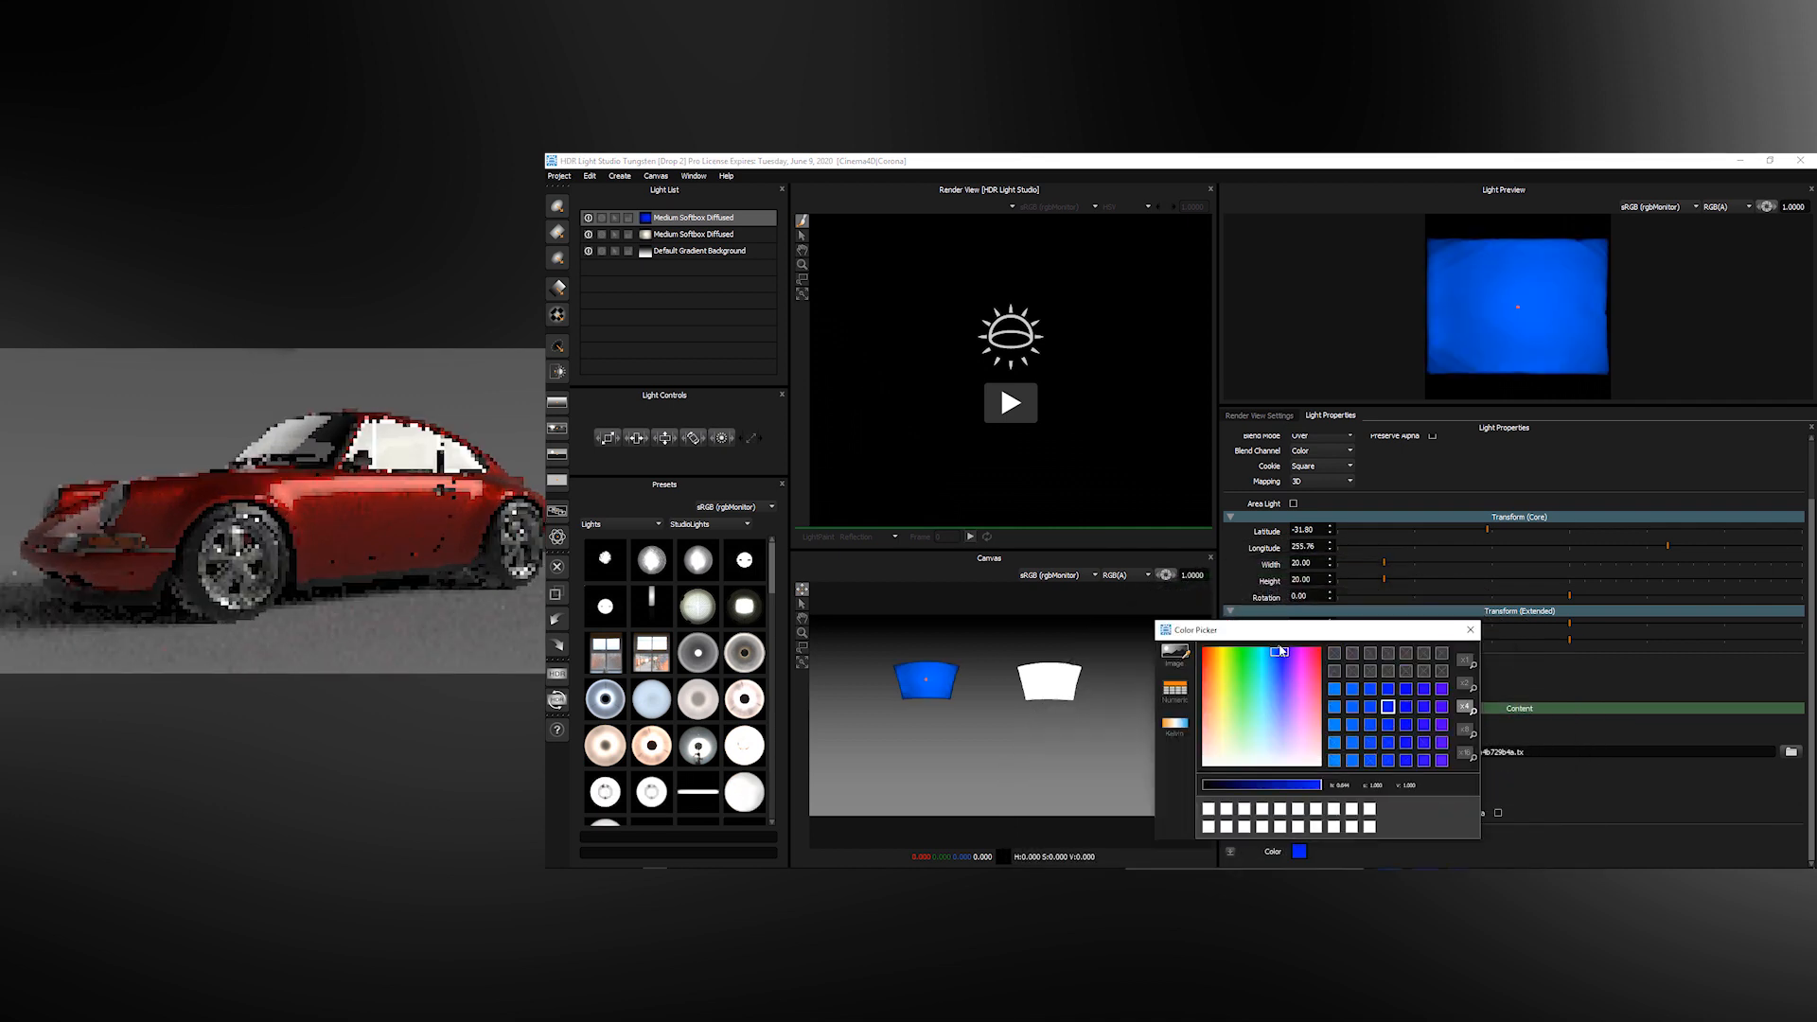
left_click(1469, 629)
Start the render view with generated and imported scene geometry, then LightPaint the blue softbox onto the front of the bonnet
left_click(1015, 411)
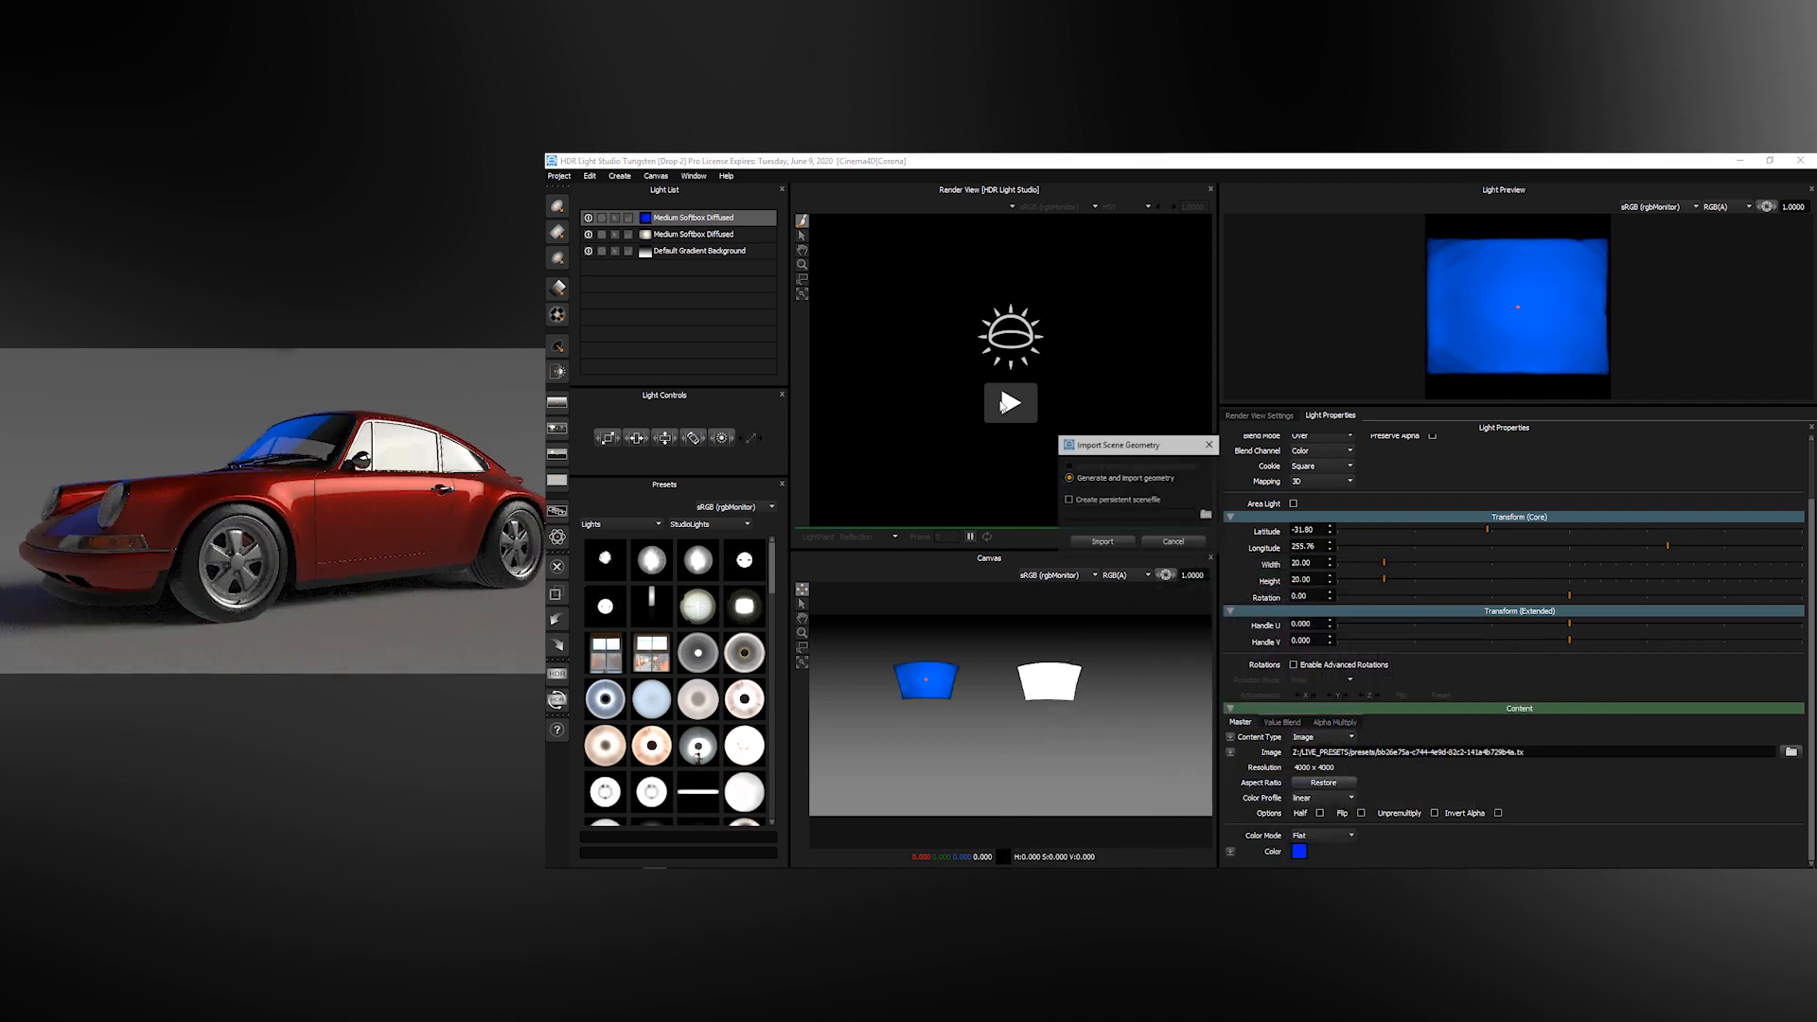
left_click(1103, 538)
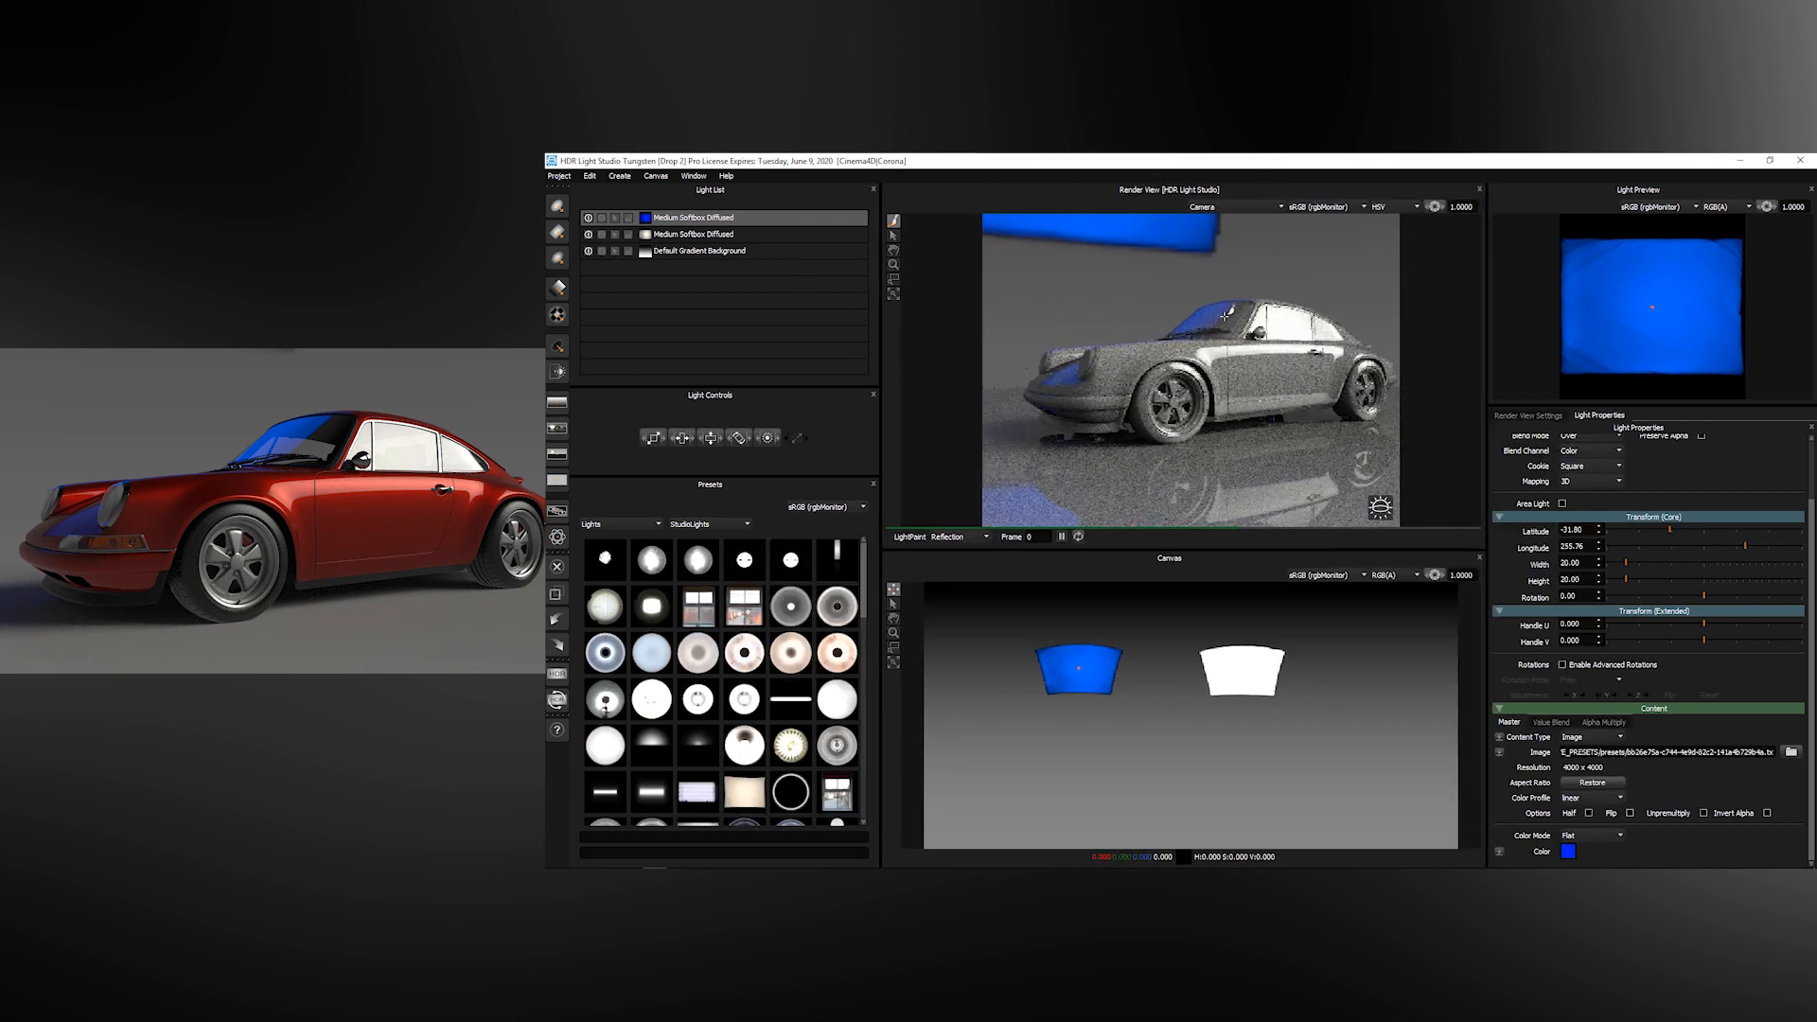
left_click(1195, 341)
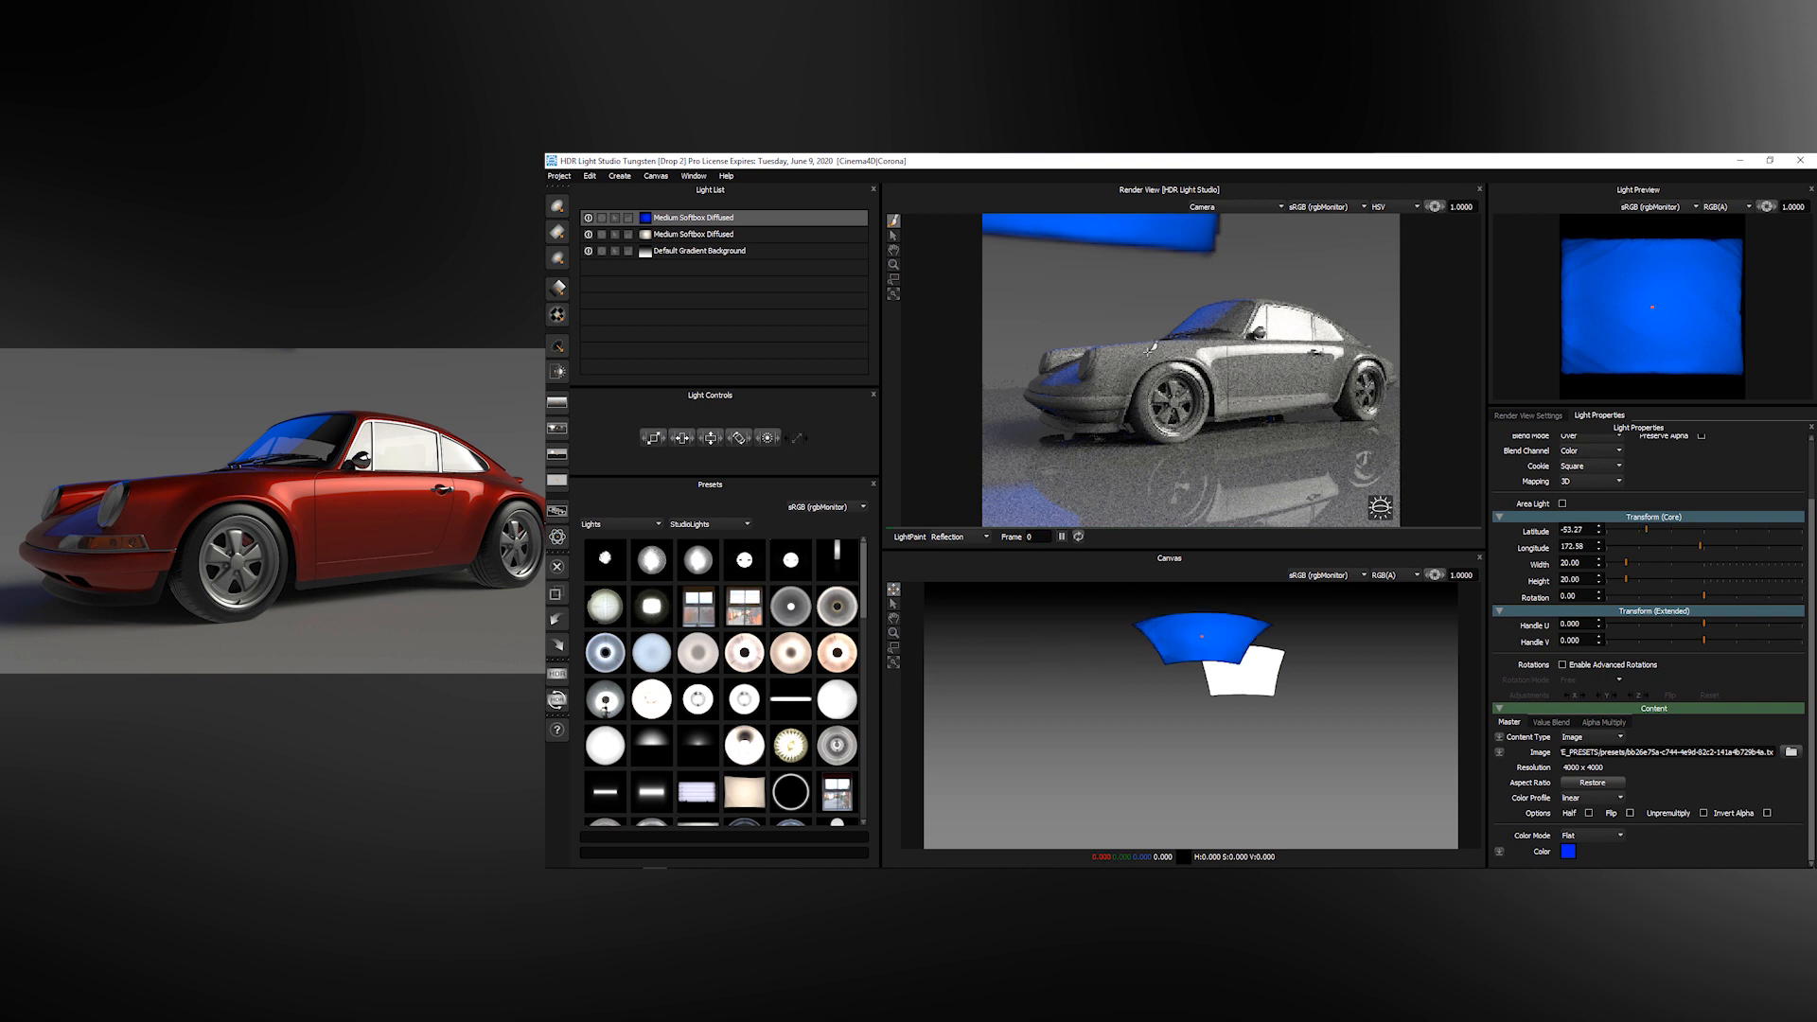
left_click(1125, 354)
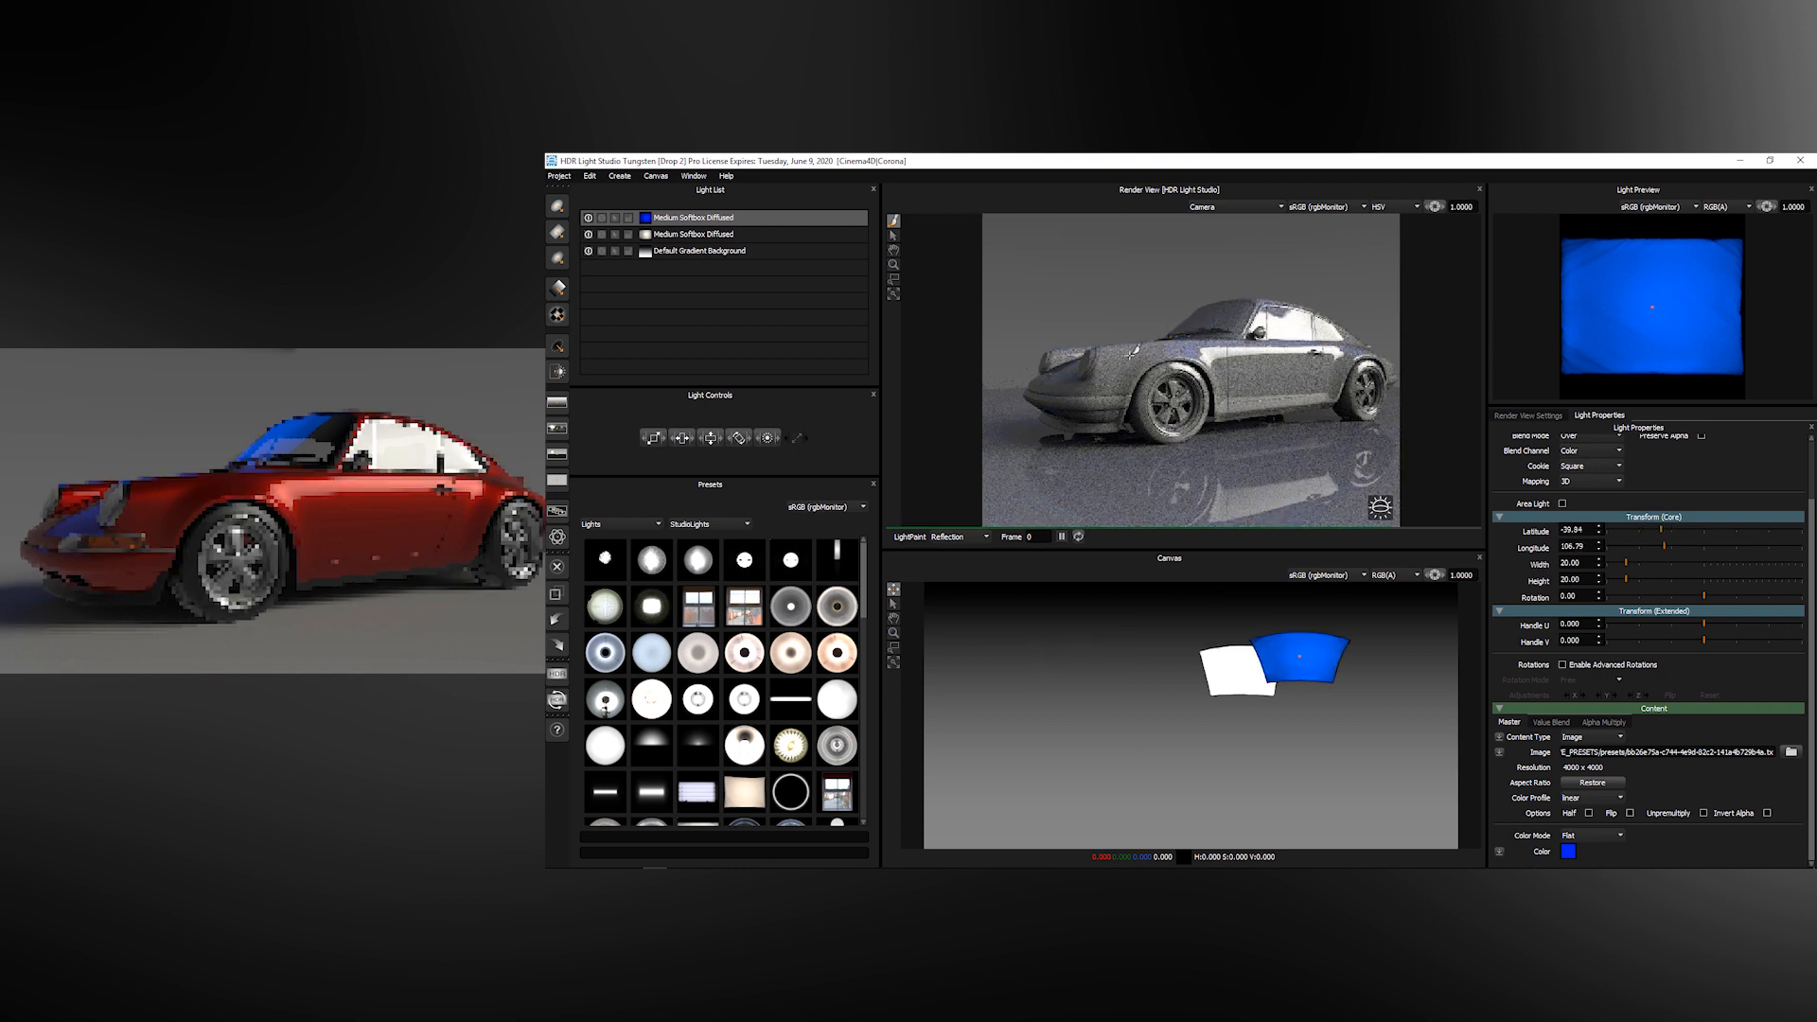
Change the blue softbox's content color to pink
left_click(1567, 851)
left_click(1387, 685)
left_click(1470, 610)
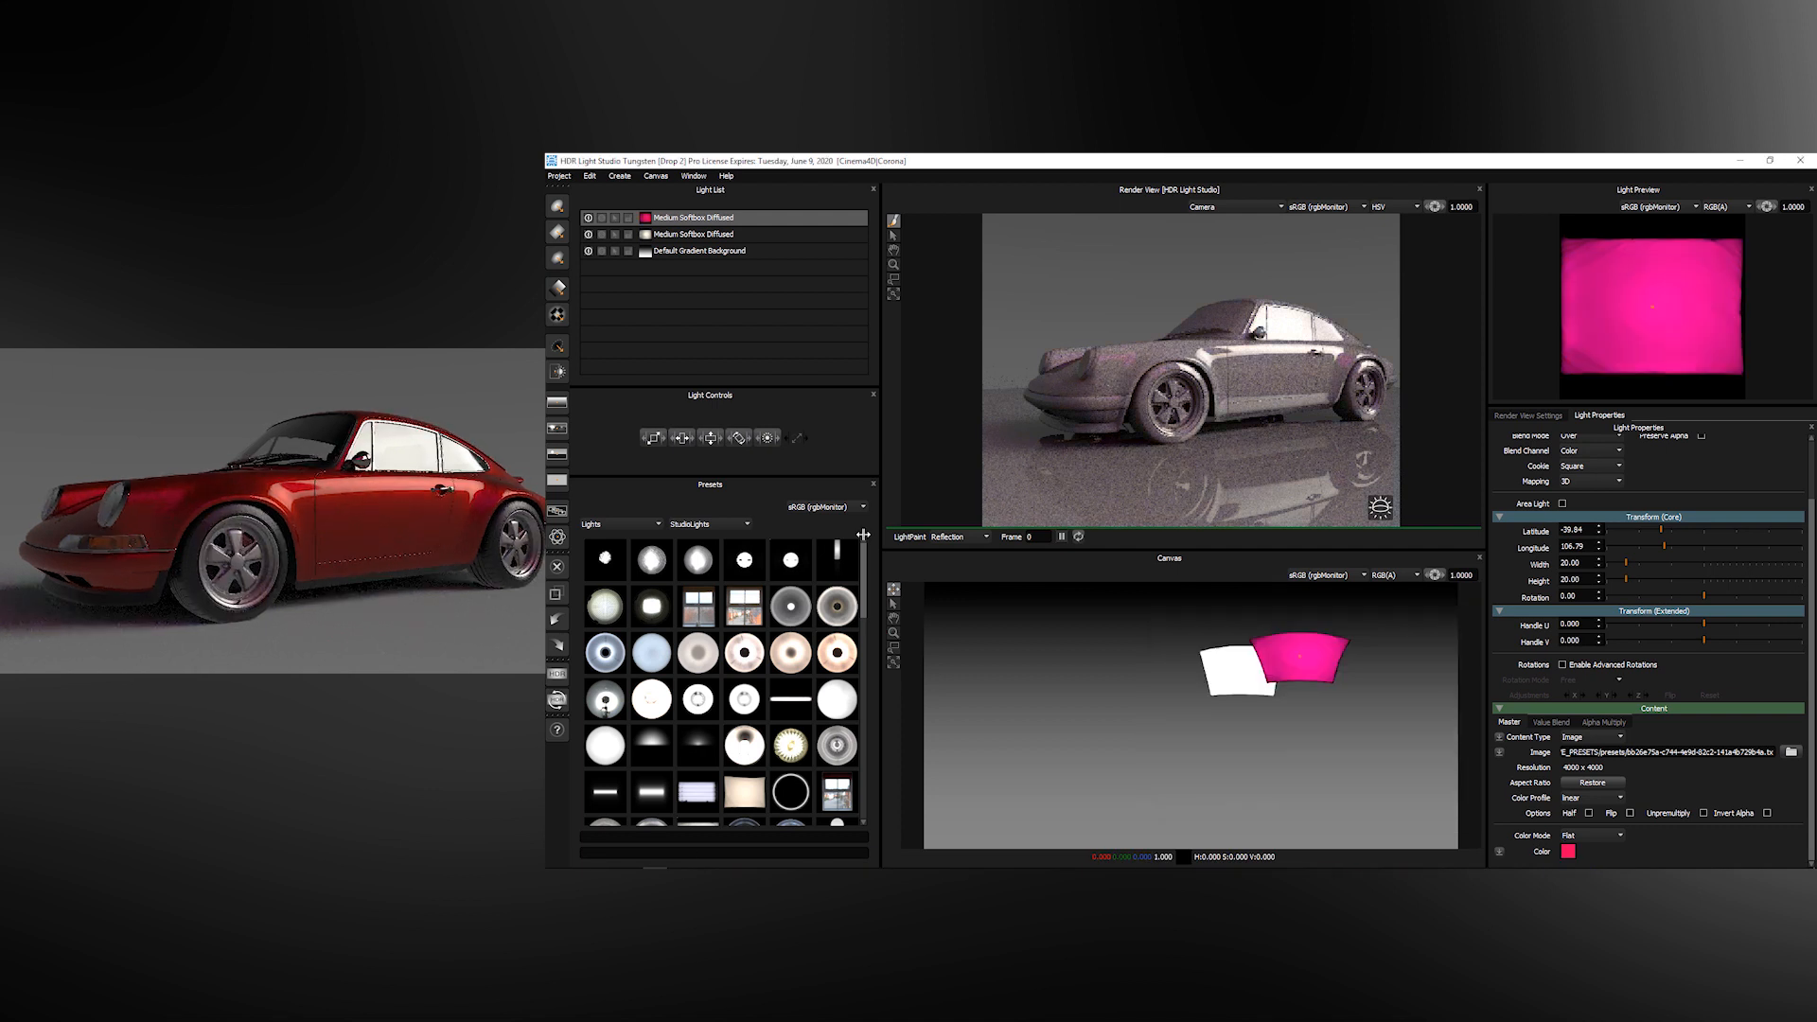
Render the updated lighting as the production file c4d_corona2.exr on the Desktop
left_click(557, 674)
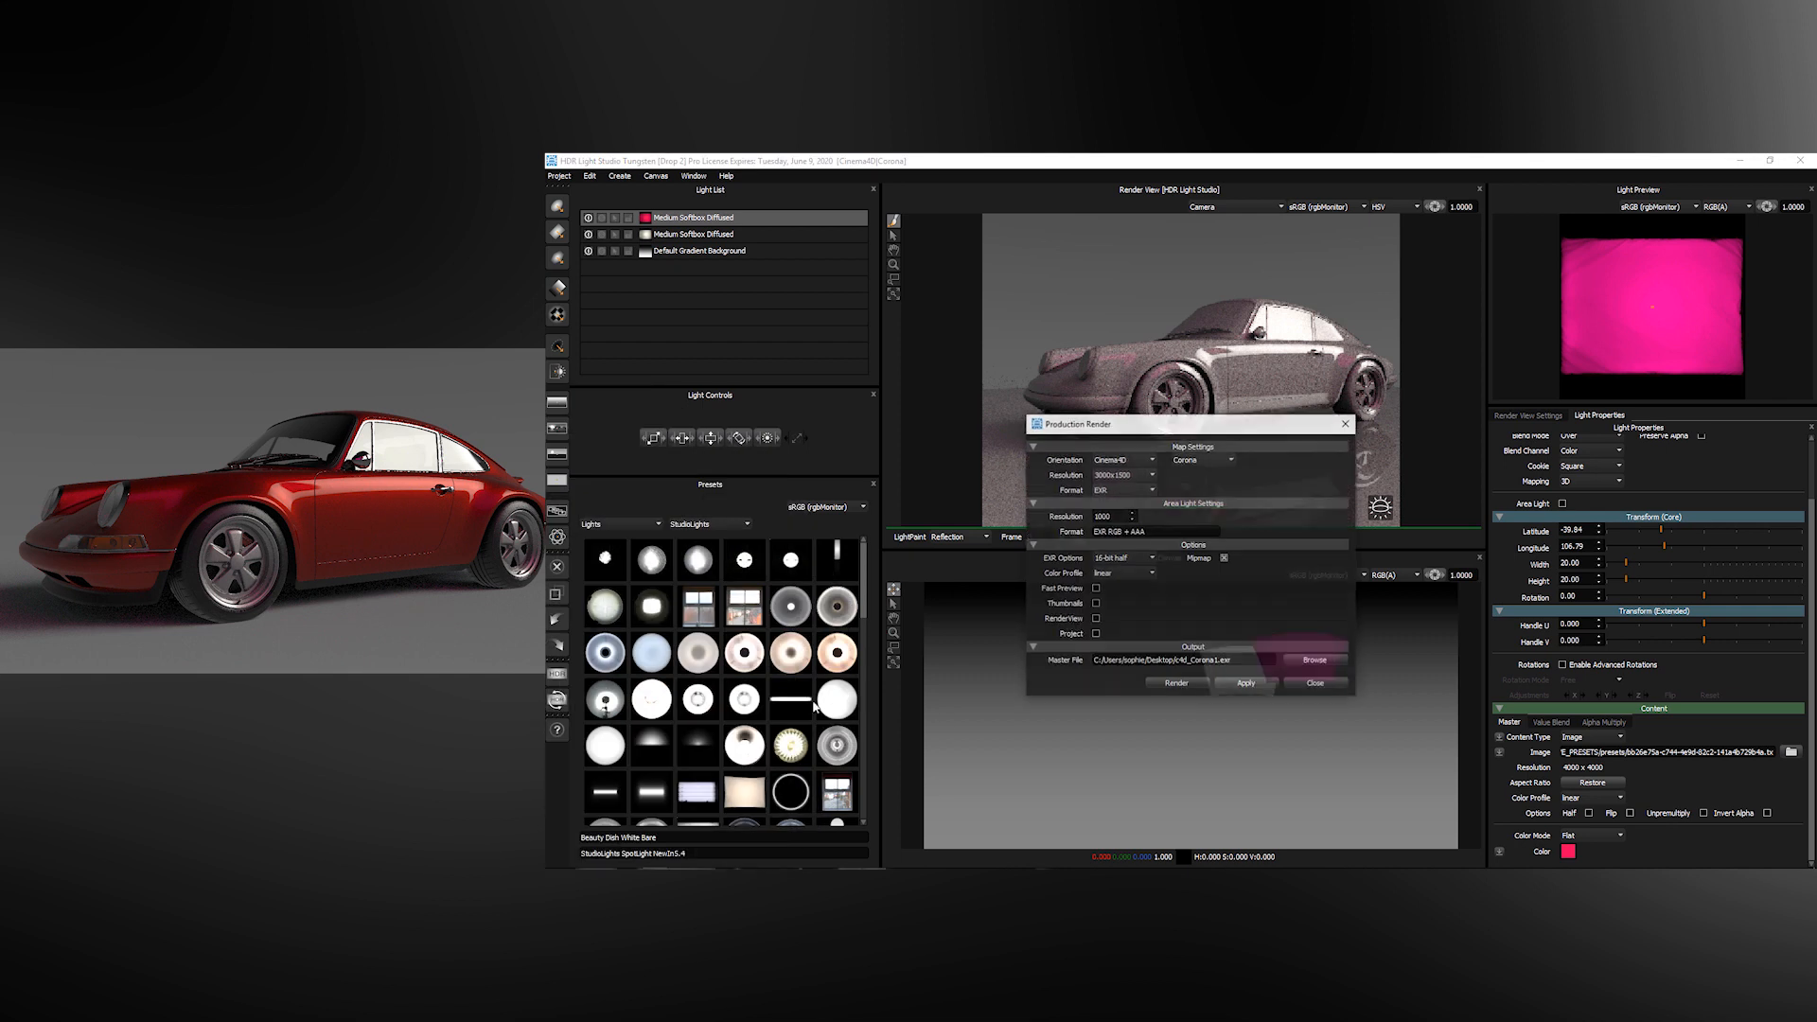
left_click(1305, 661)
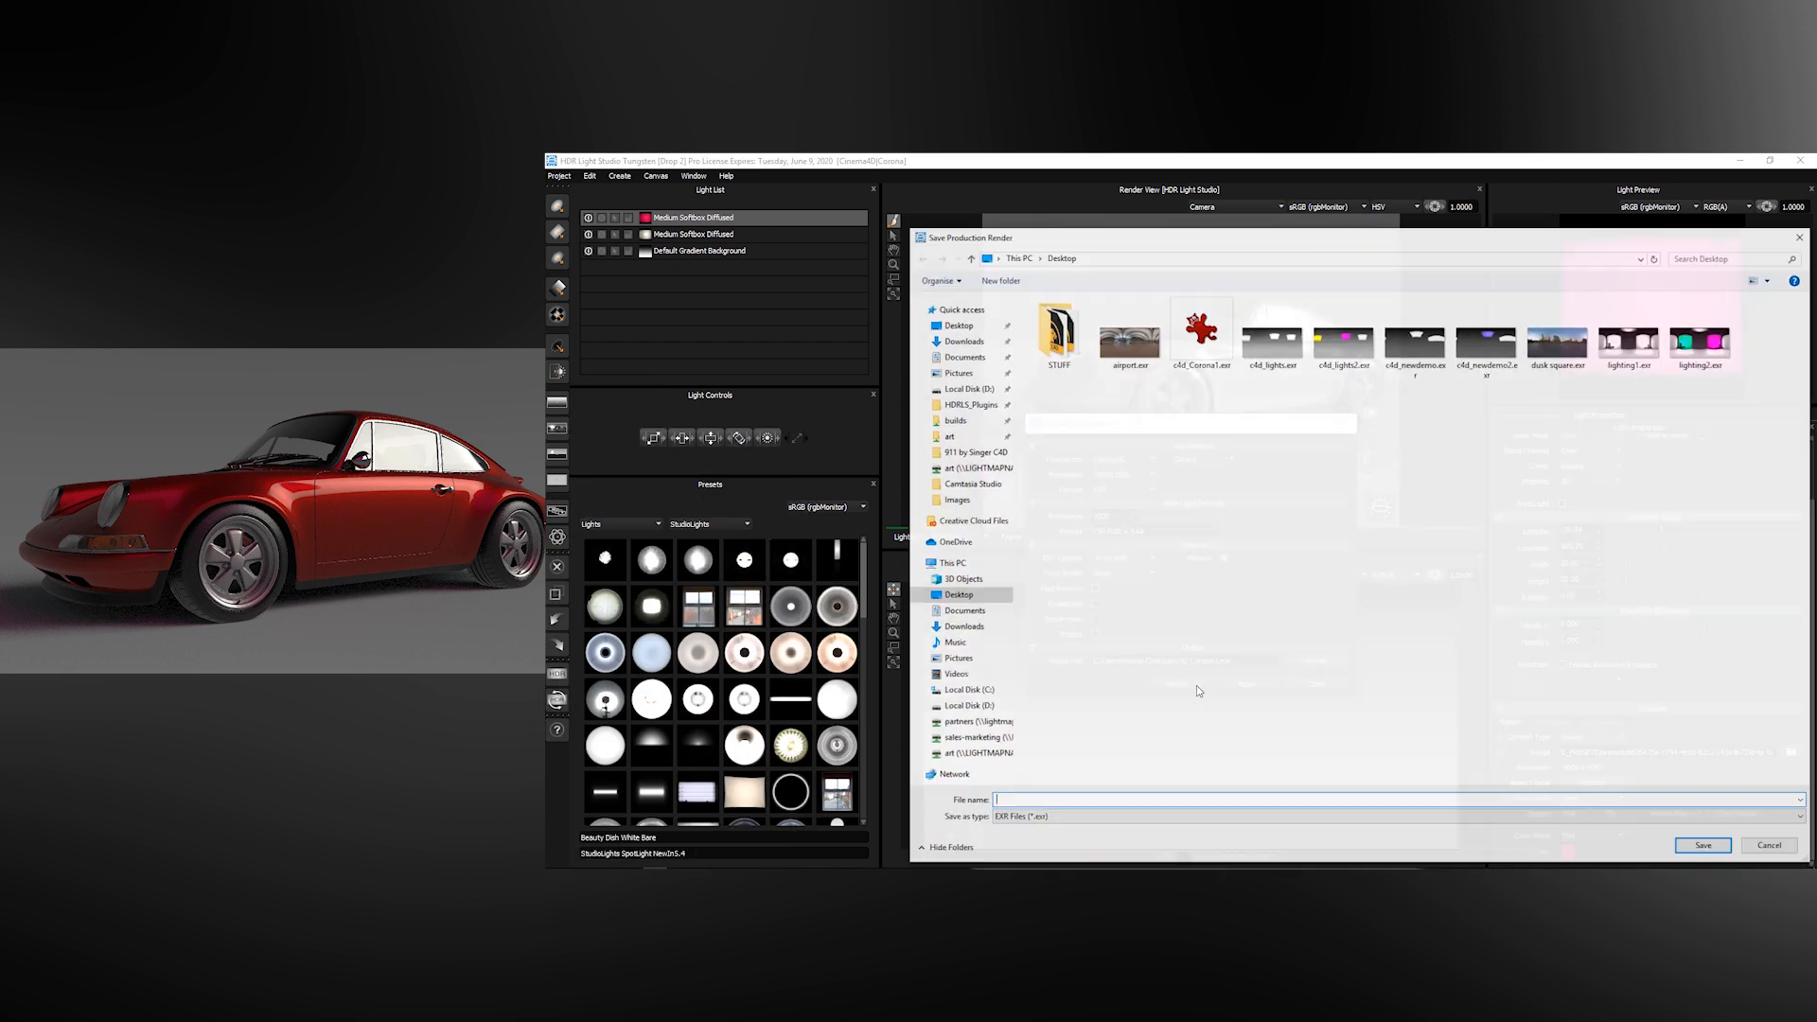
type("c")
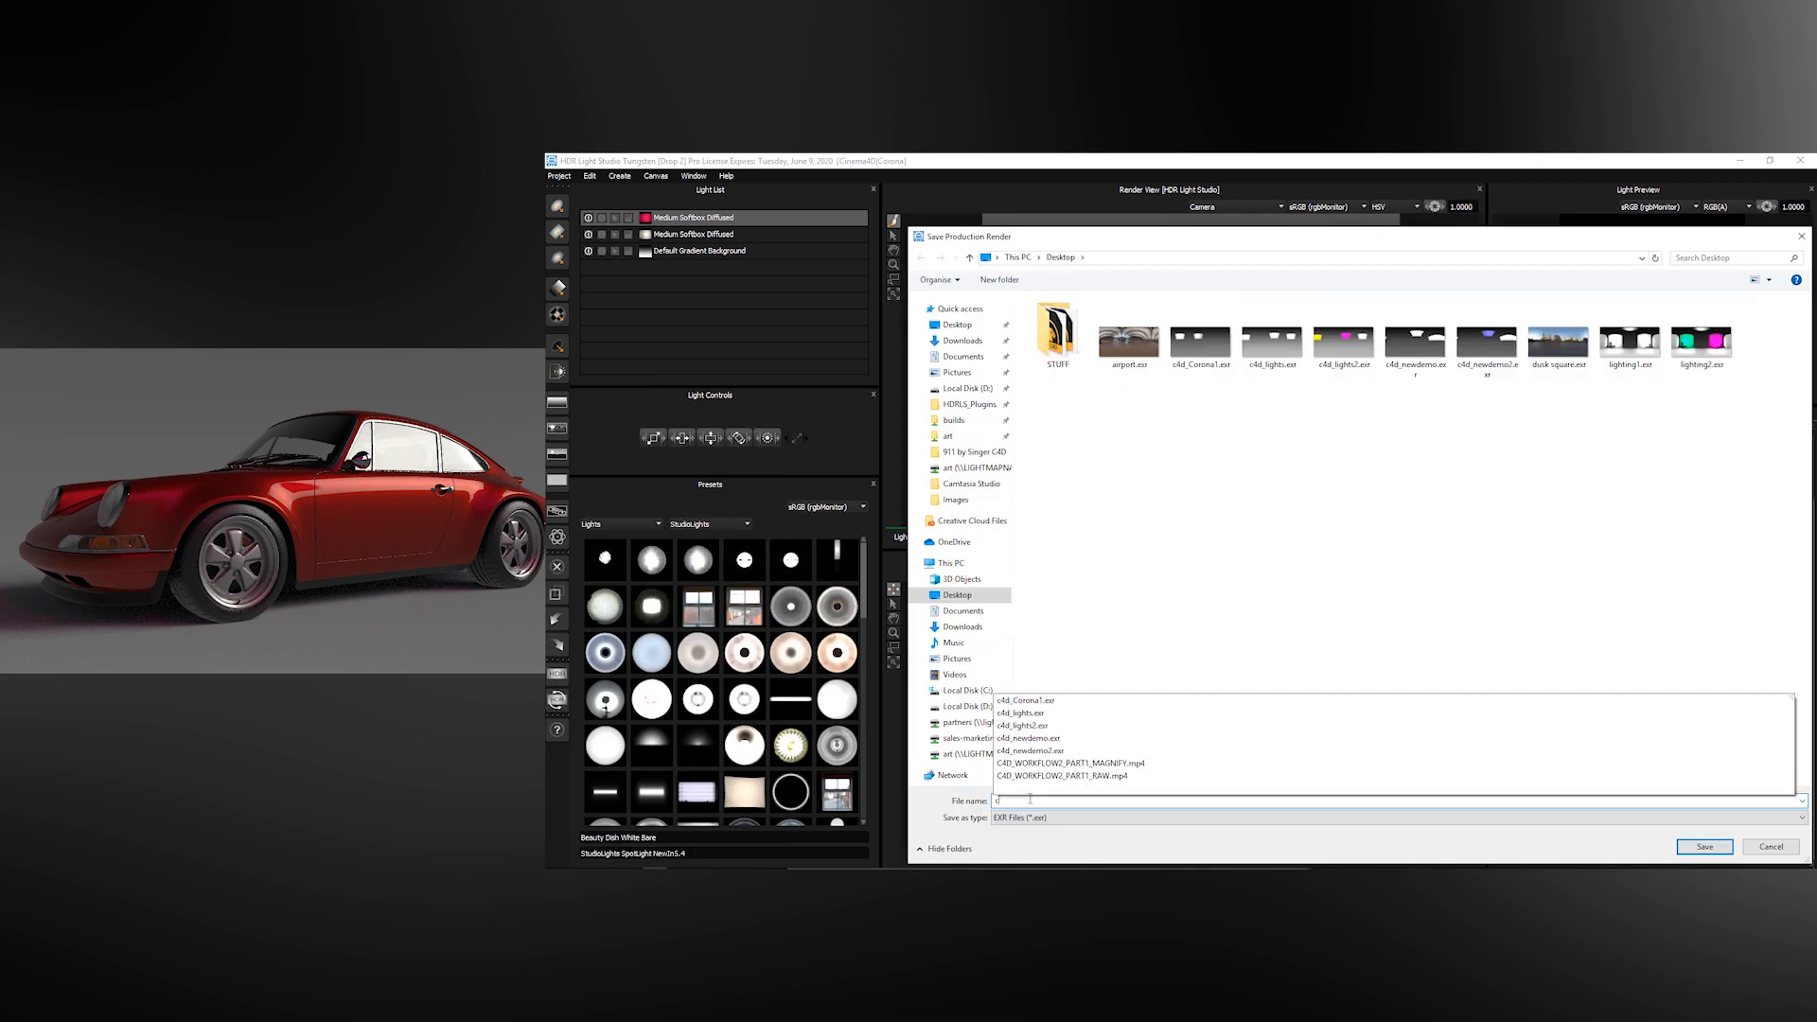
type("4d_cor")
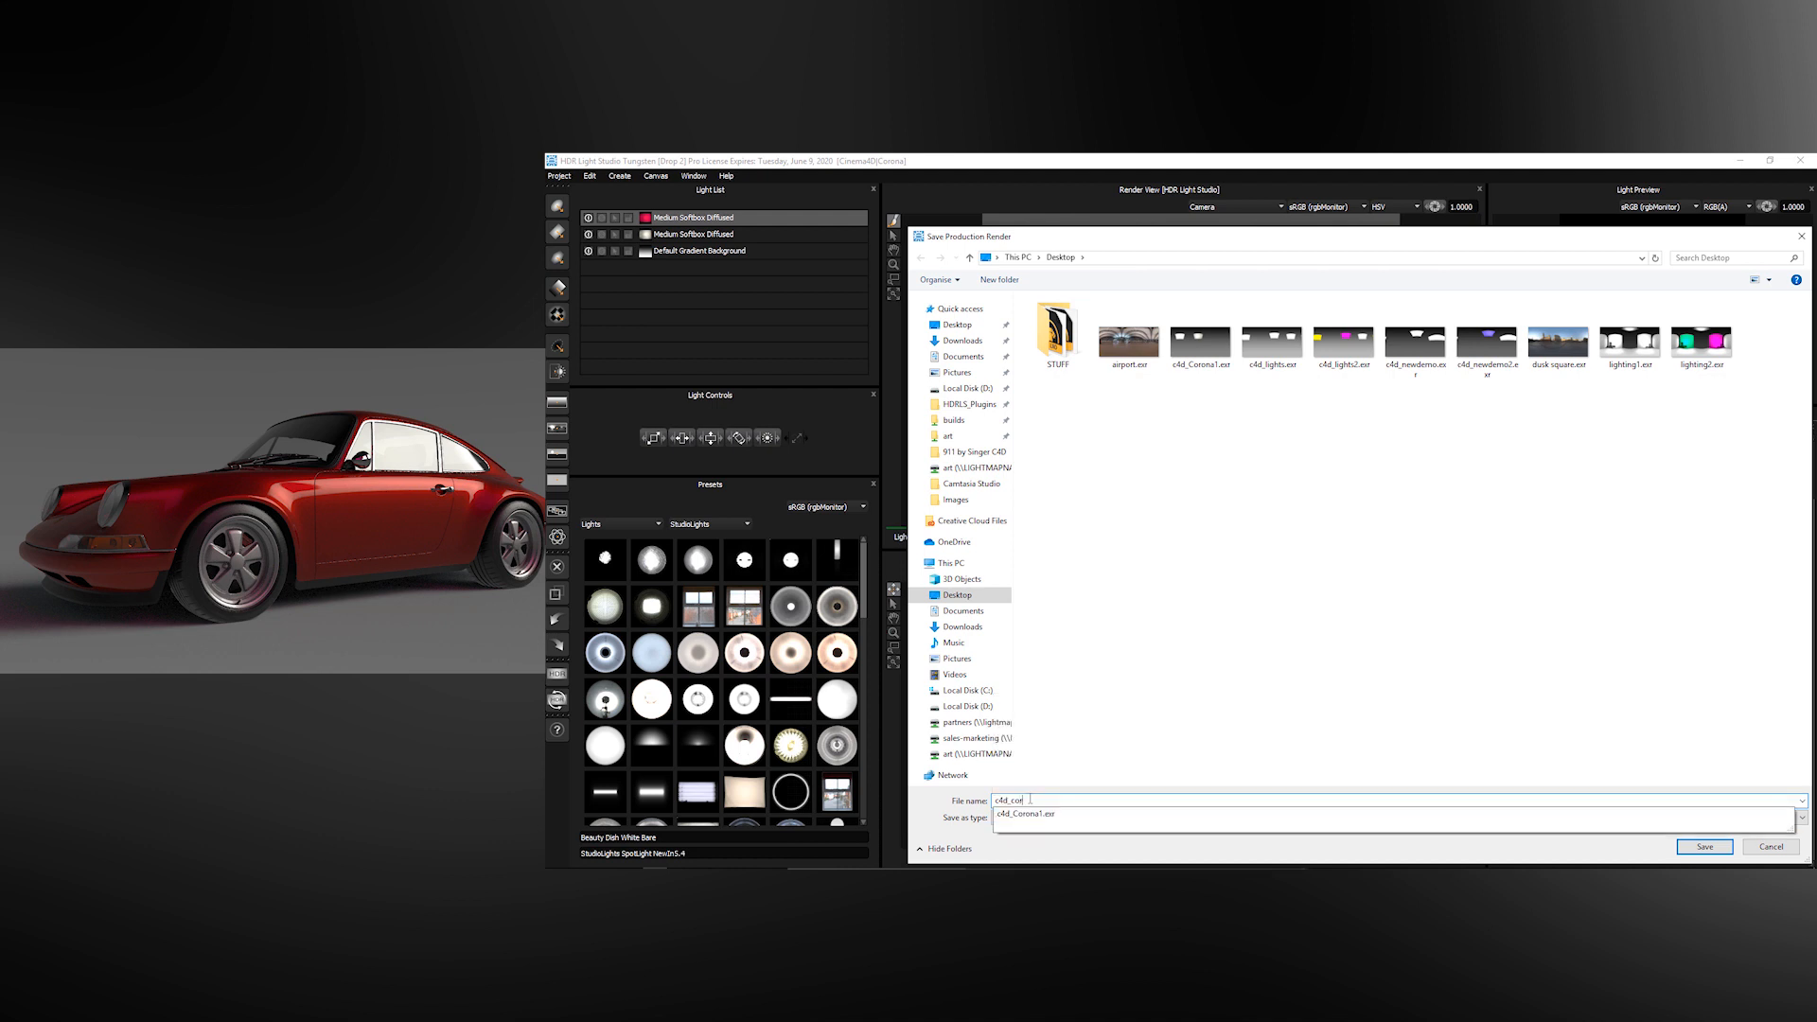
type("ona2")
key("Return")
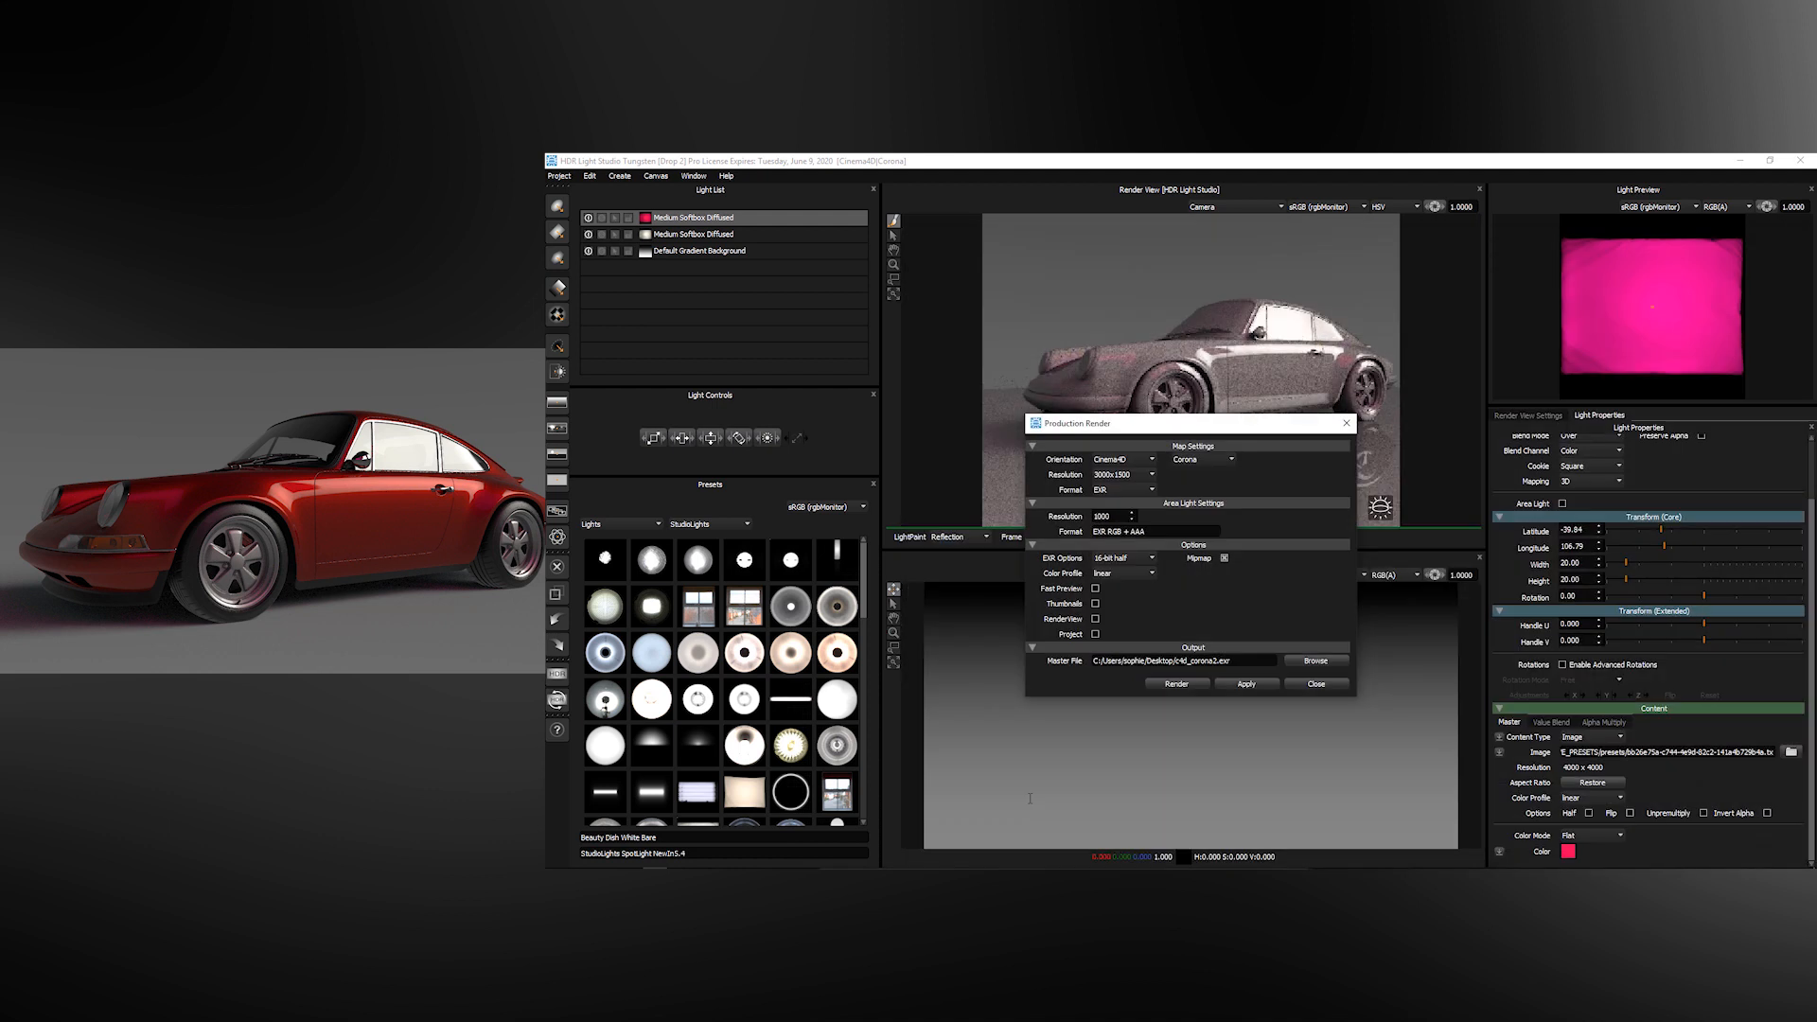
left_click(1185, 685)
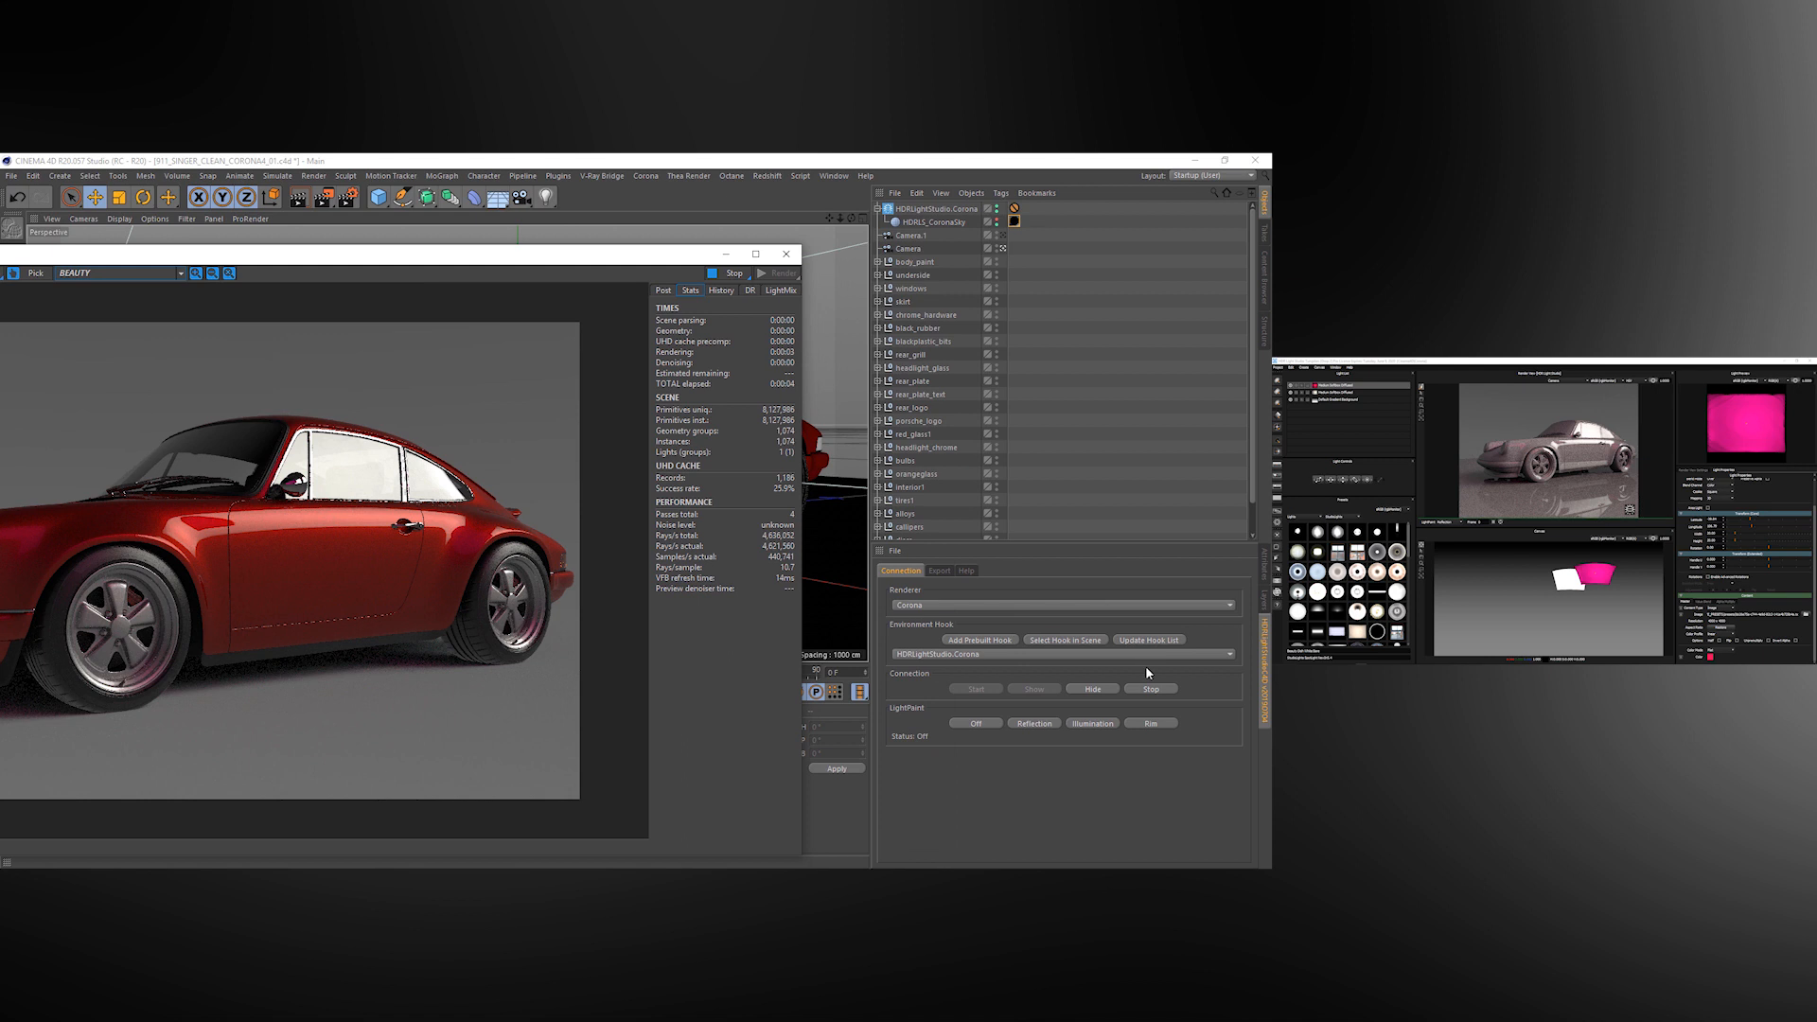
Switch to Cinema 4D, stop the HDR Light Studio connection, and check the HDRLS_CoronaSky texture path against the Corona render
left_click(1150, 689)
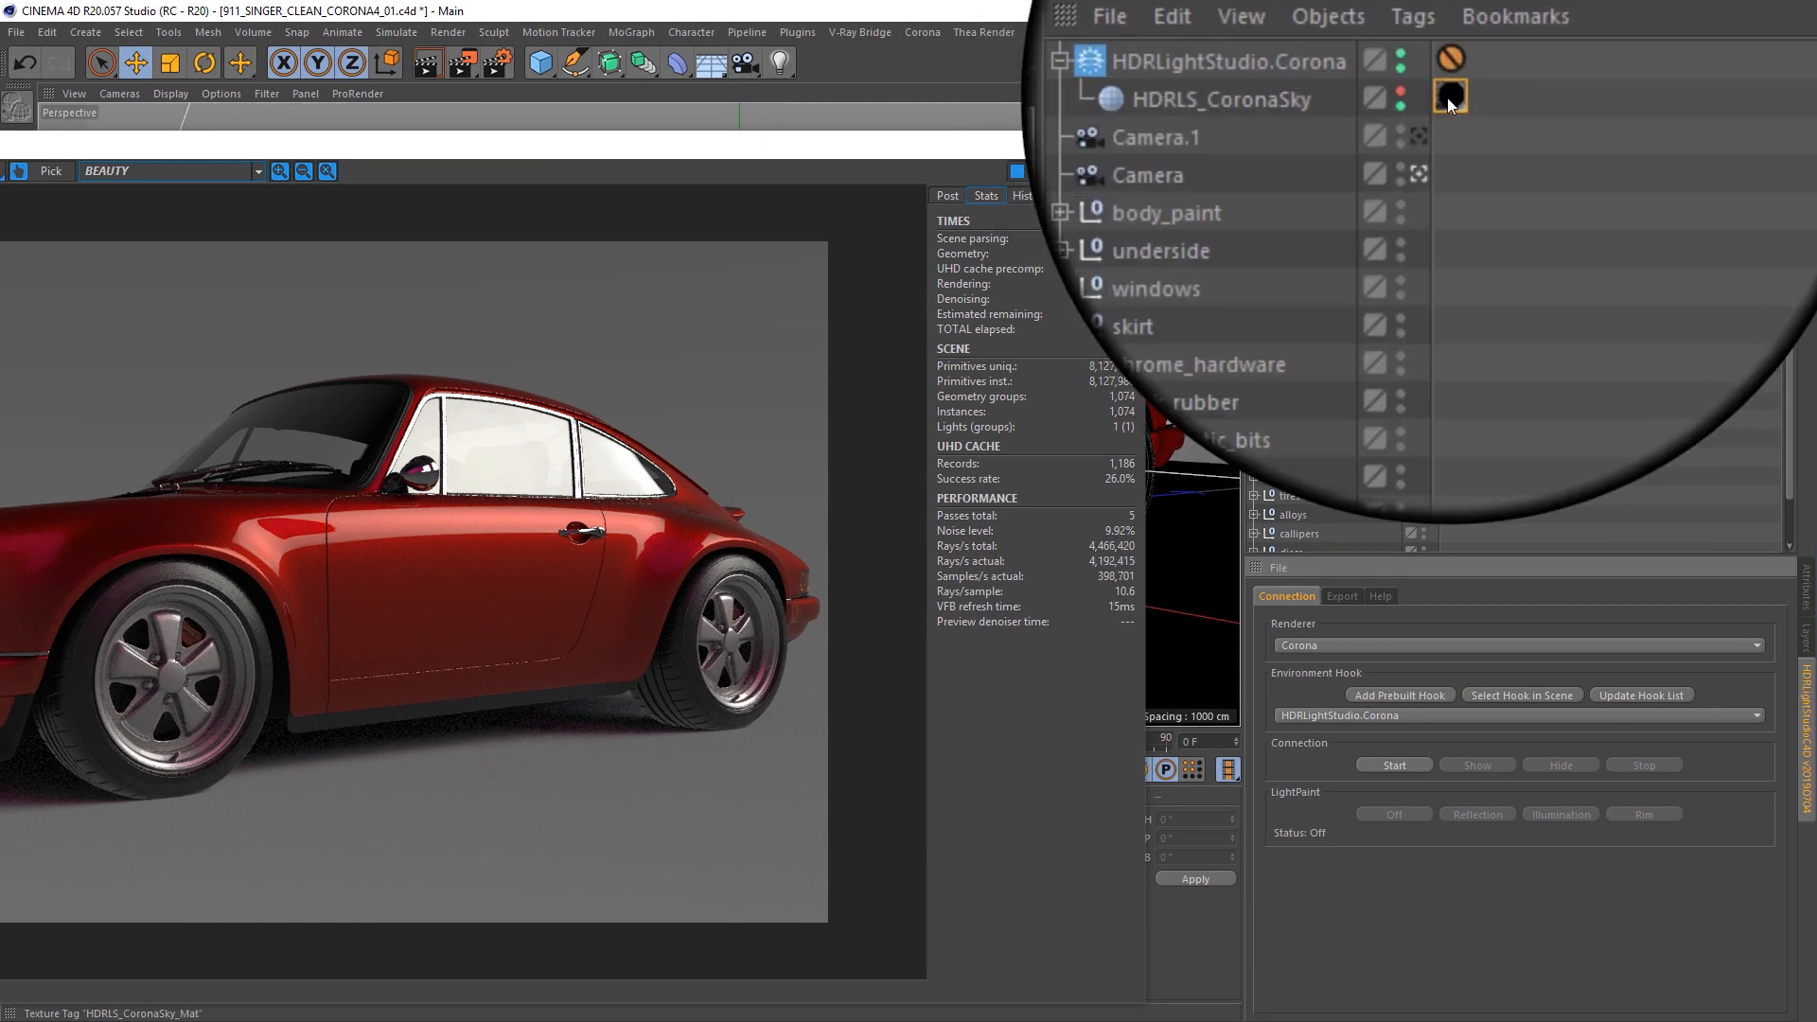
left_click(1808, 604)
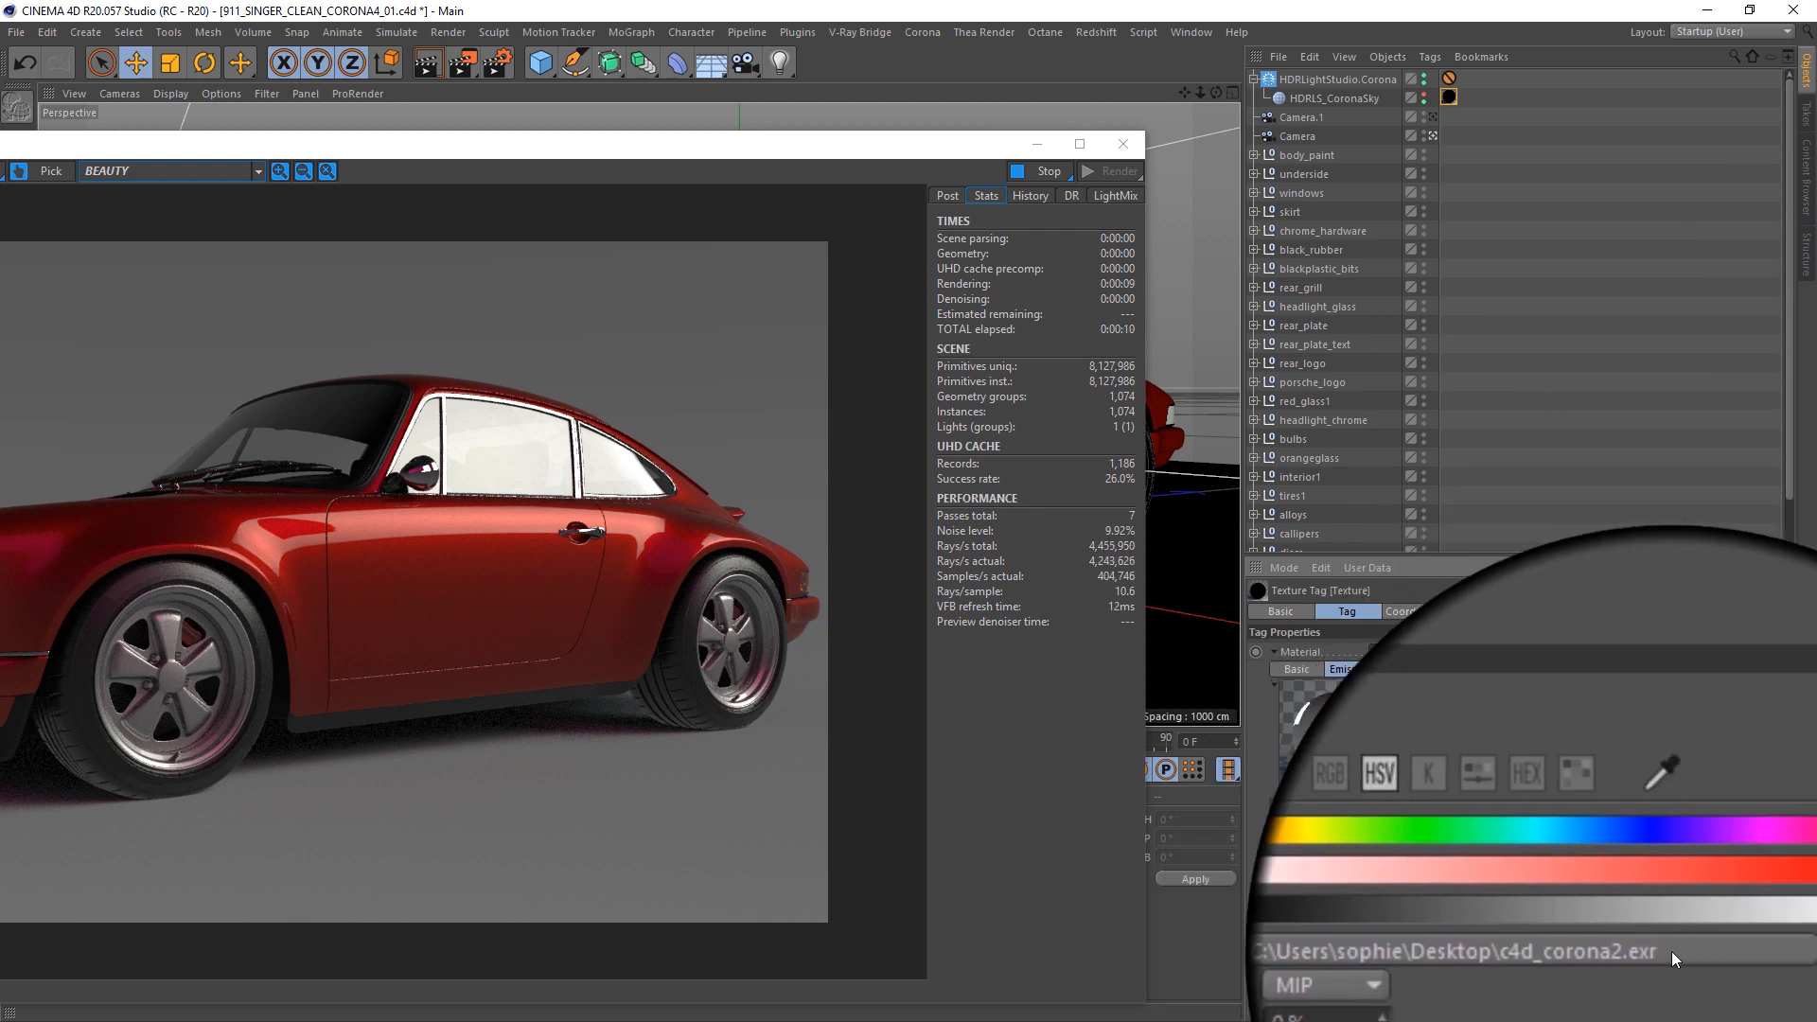
left_click_drag(858, 150, 1411, 92)
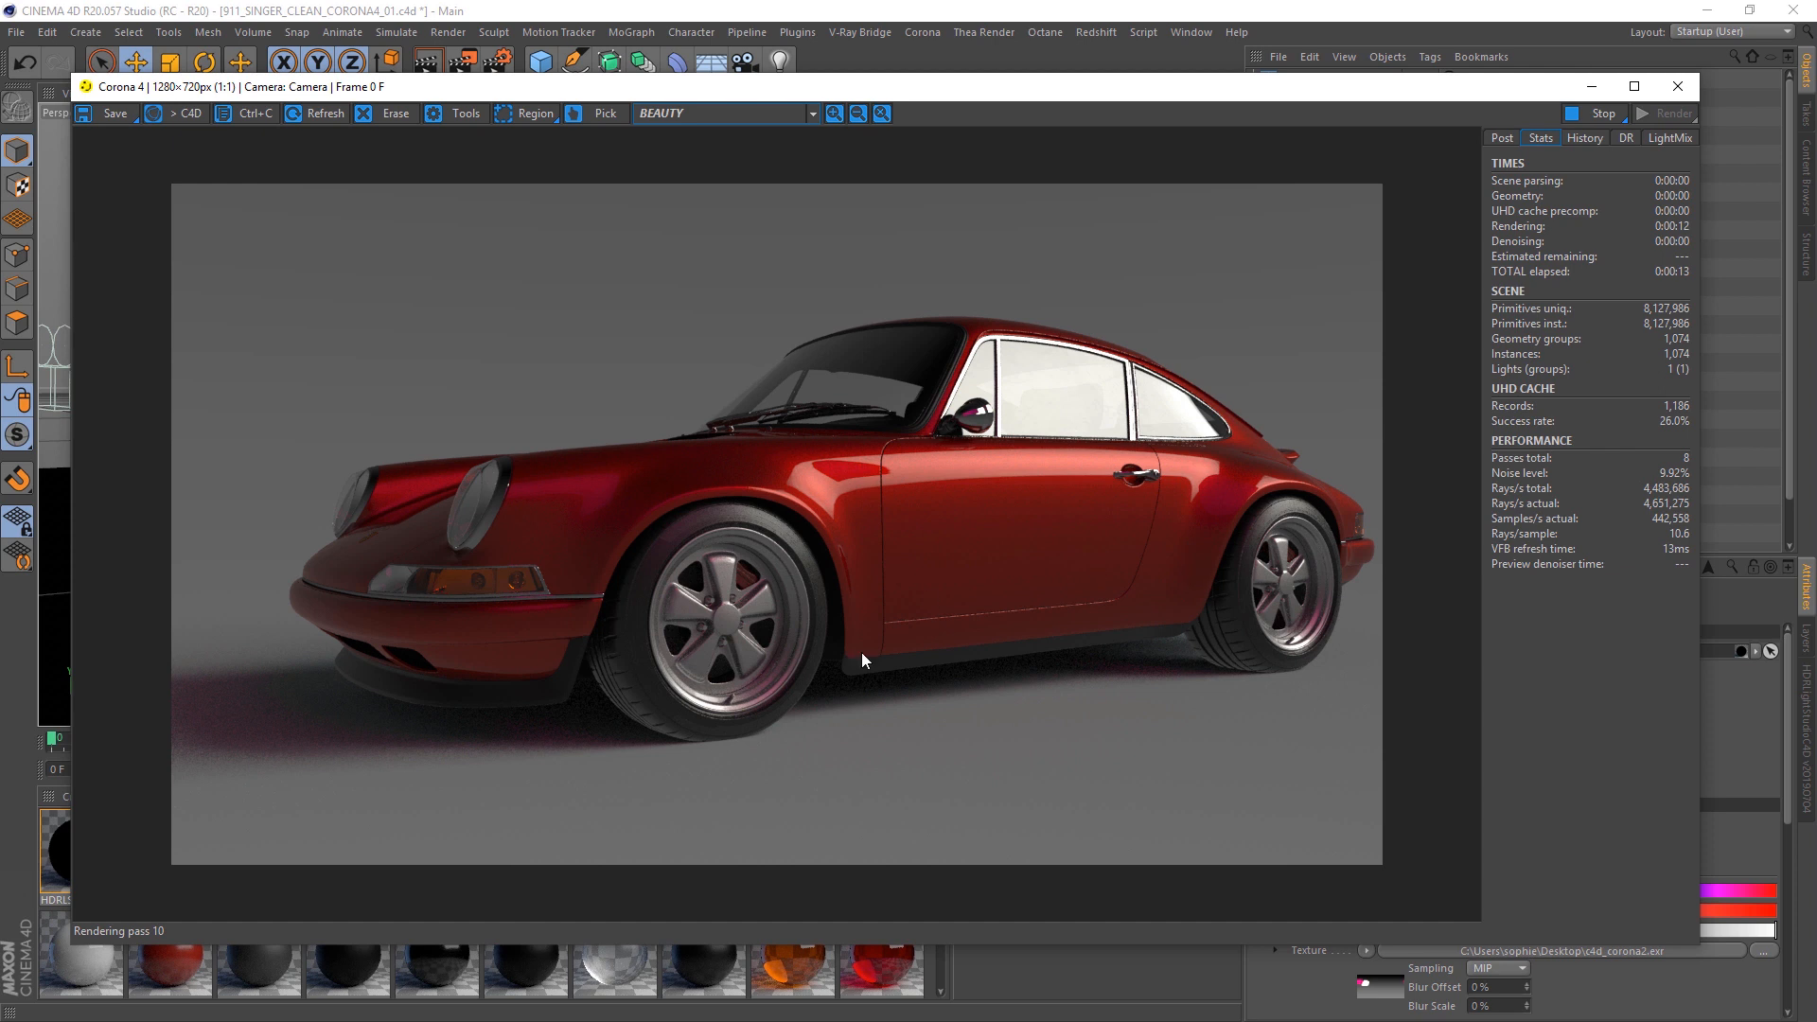